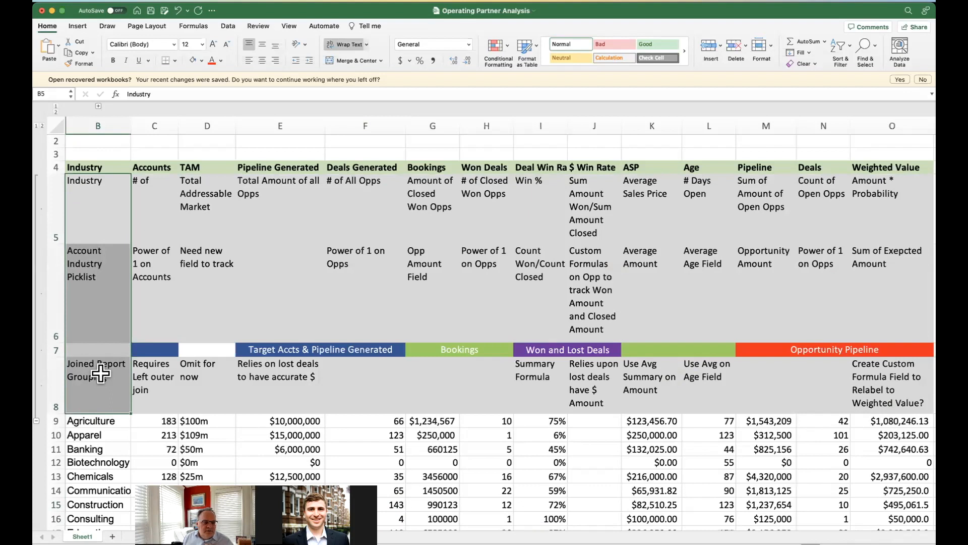
- Complete the Accounts column's definition in row 5 so that it reads "# of Accounts"
{"action": "left_click", "coordinate": [97, 200]}
{"action": "left_click", "coordinate": [154, 212]}
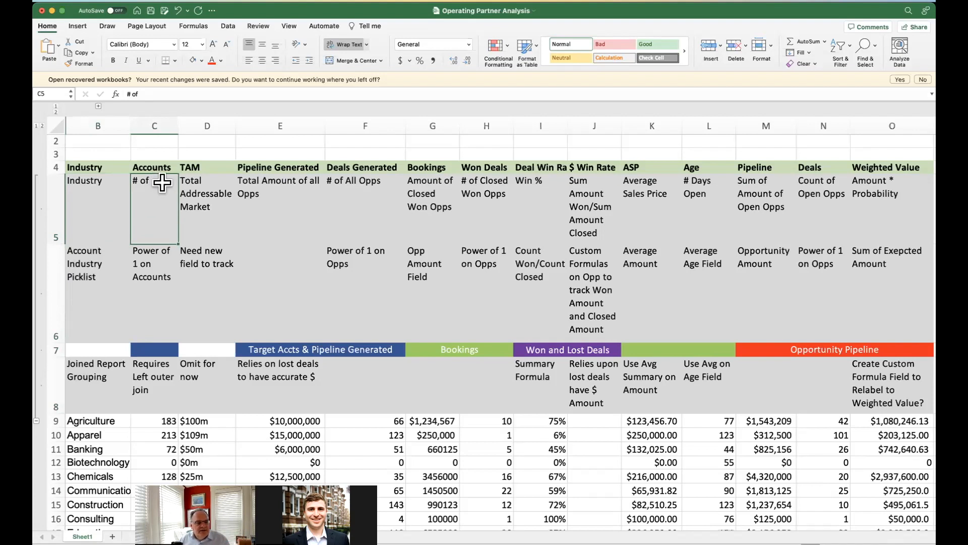
{"action": "key", "text": "F2"}
{"action": "type", "text": "Accounts"}
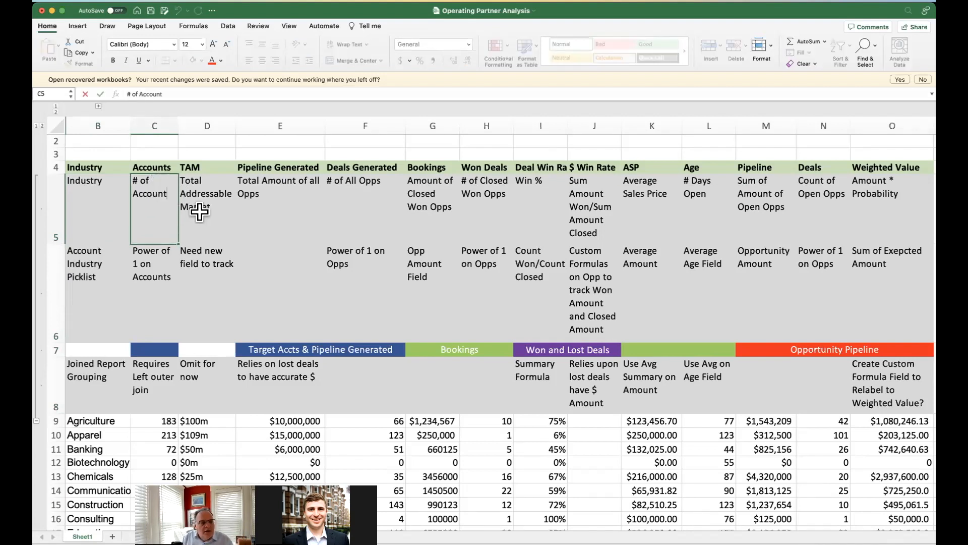
{"action": "left_click", "coordinate": [239, 273]}
- Examine the column definitions in row 5 and the Salesforce field sources in row 6
{"action": "left_click", "coordinate": [183, 198]}
{"action": "left_click", "coordinate": [52, 194]}
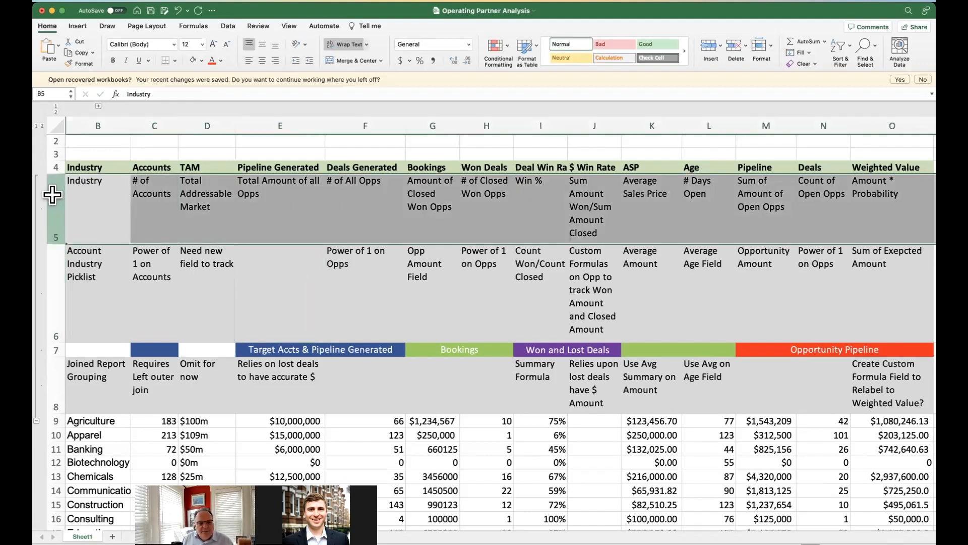
{"action": "left_click", "coordinate": [211, 203]}
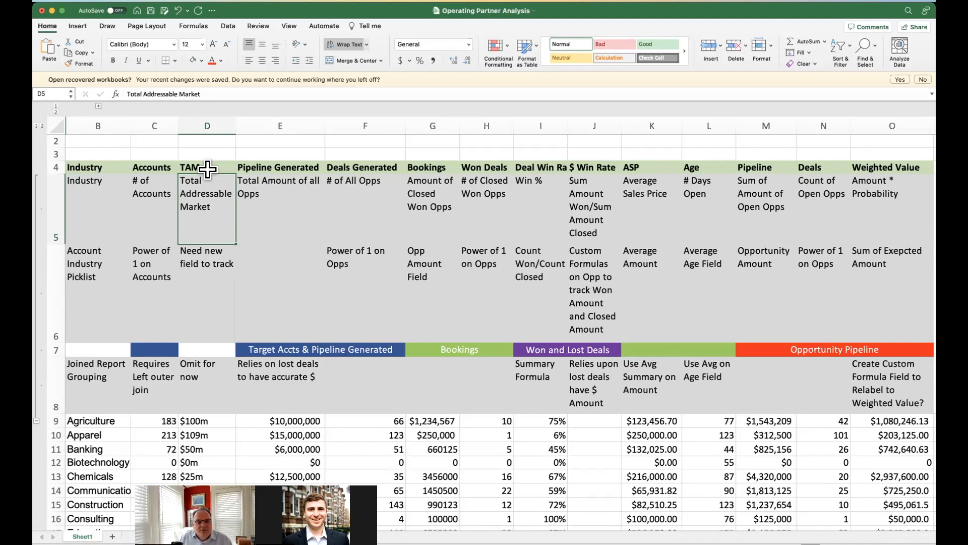
{"action": "left_click", "coordinate": [388, 208]}
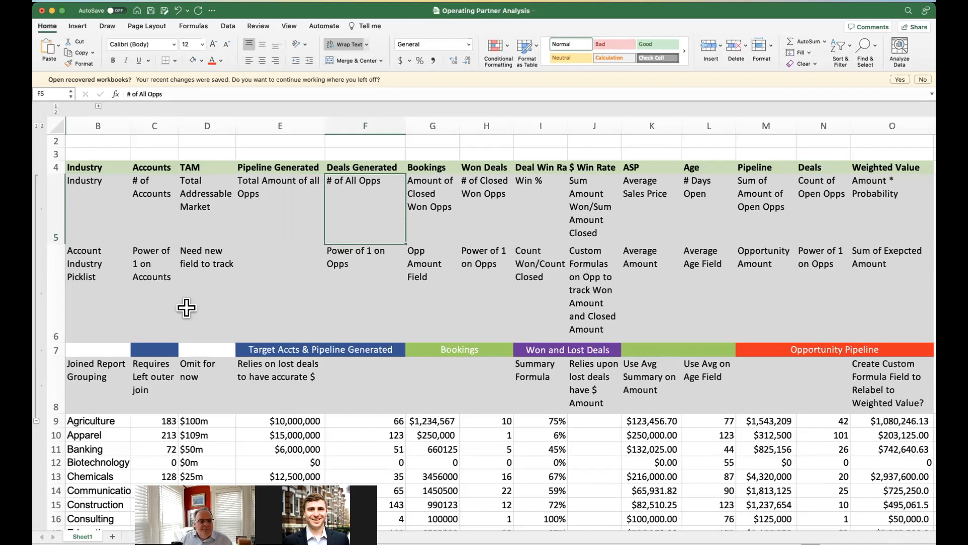
{"action": "left_click", "coordinate": [76, 279]}
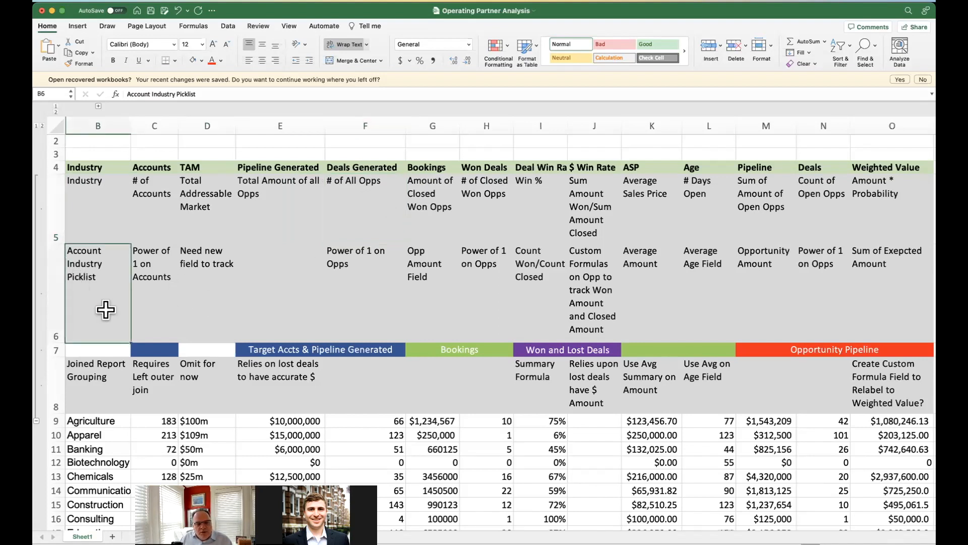
{"action": "left_click", "coordinate": [57, 293]}
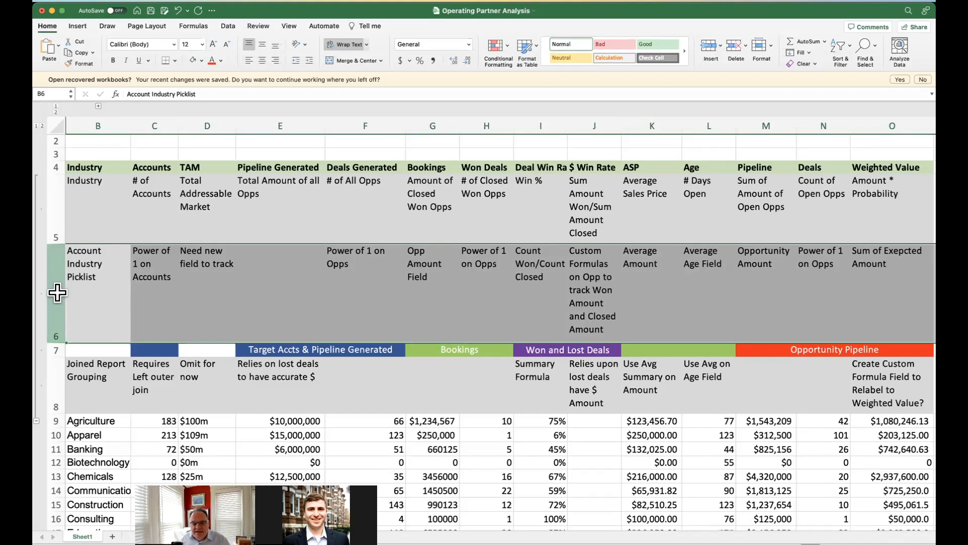
{"action": "left_click", "coordinate": [150, 271]}
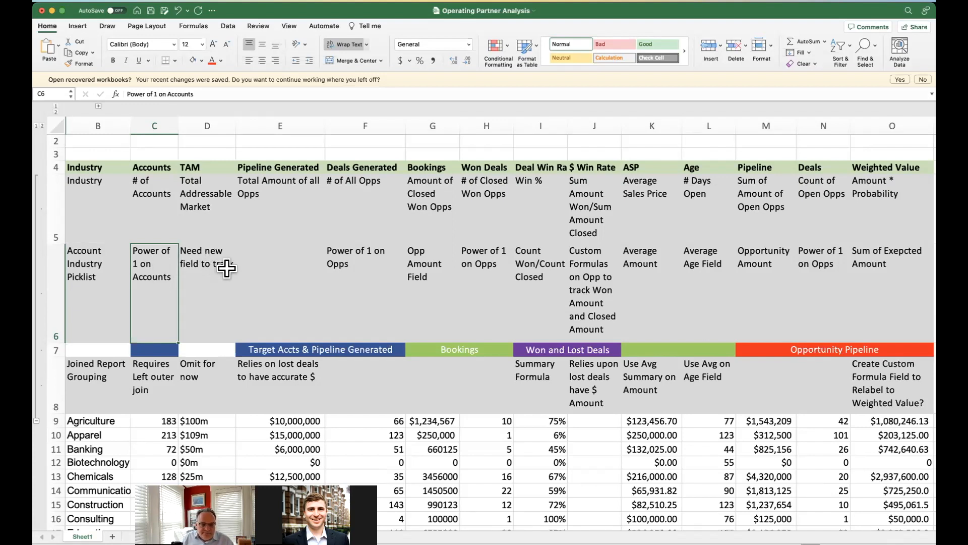
- Review the row 7 group labels from Target Accts & Pipeline Generated through Opportunity Pipeline
{"action": "left_click", "coordinate": [54, 348]}
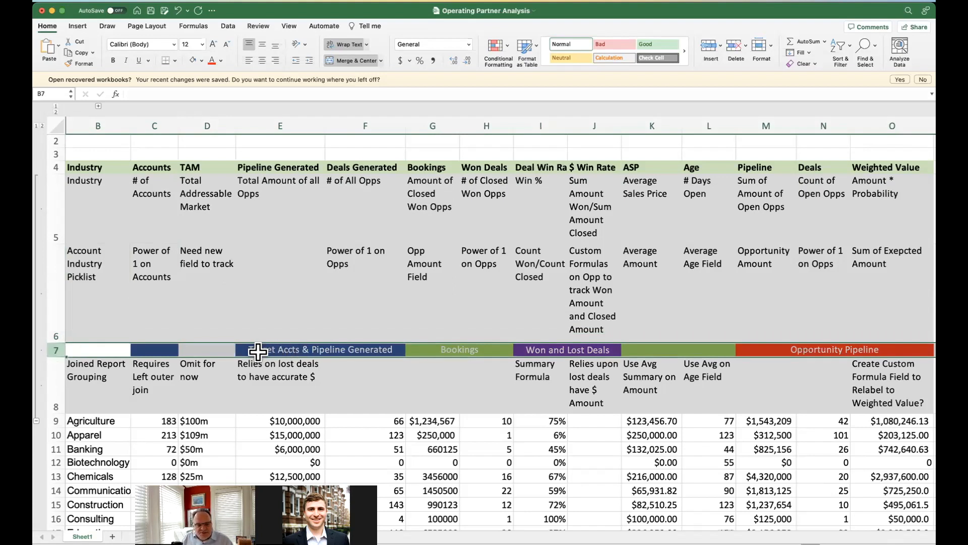
{"action": "left_click", "coordinate": [317, 349]}
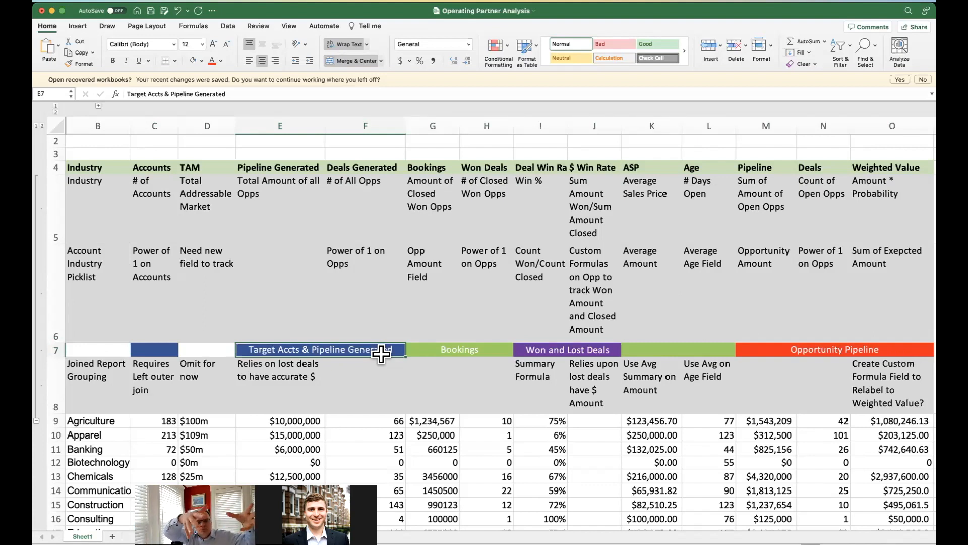
{"action": "left_click", "coordinate": [445, 351]}
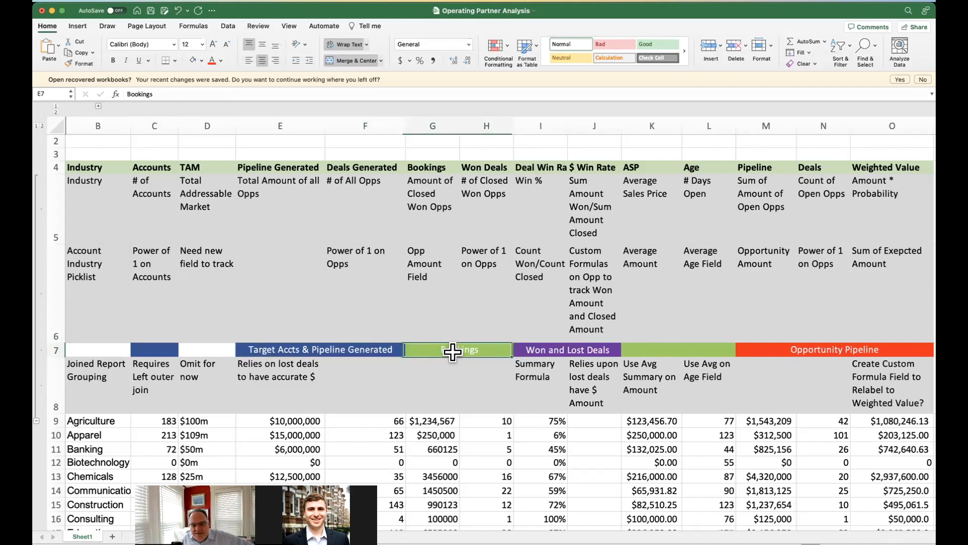
{"action": "left_click", "coordinate": [703, 348]}
{"action": "left_click", "coordinate": [600, 349]}
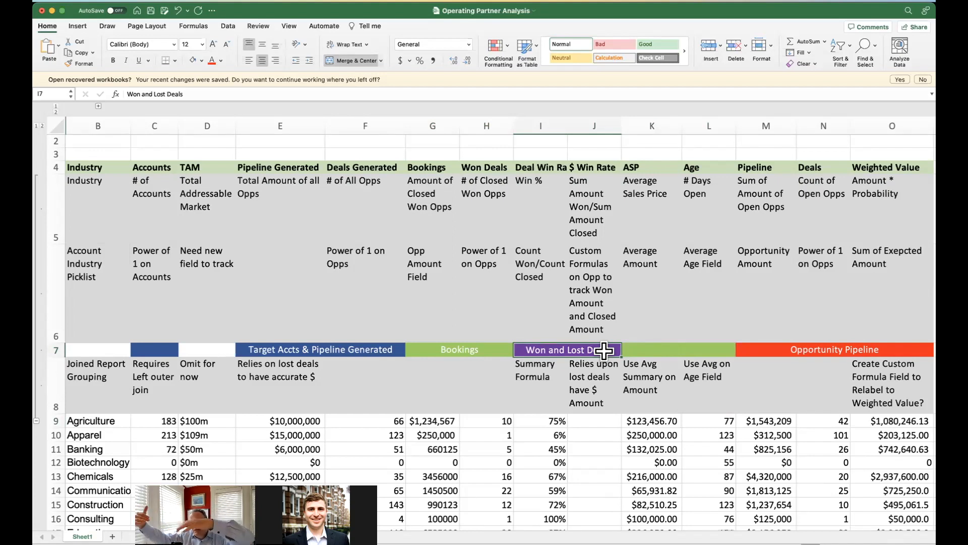
{"action": "left_click", "coordinate": [773, 348]}
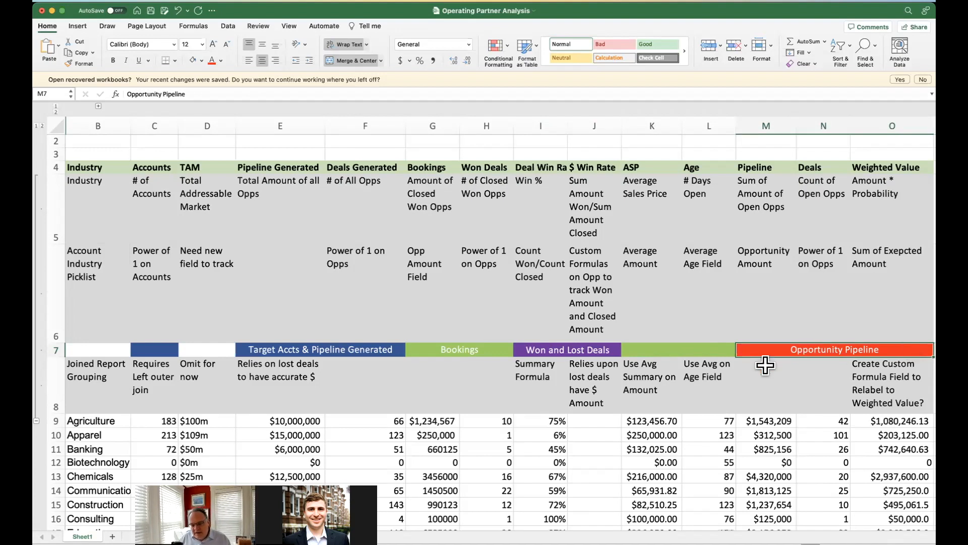
- Examine the TAM column's definition and its values for the Agriculture, Apparel and Banking industries
{"action": "left_click", "coordinate": [202, 127]}
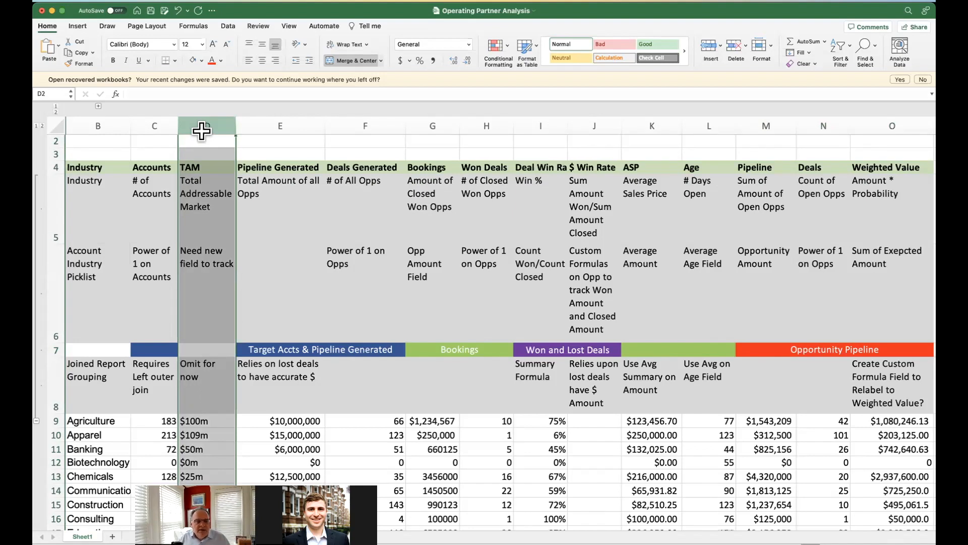
{"action": "left_click", "coordinate": [199, 214]}
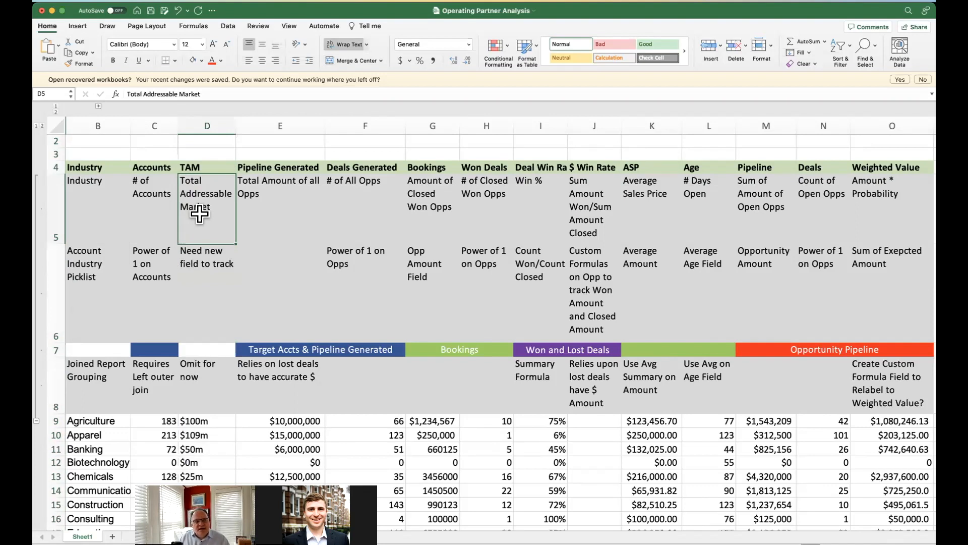
{"action": "left_click", "coordinate": [90, 420]}
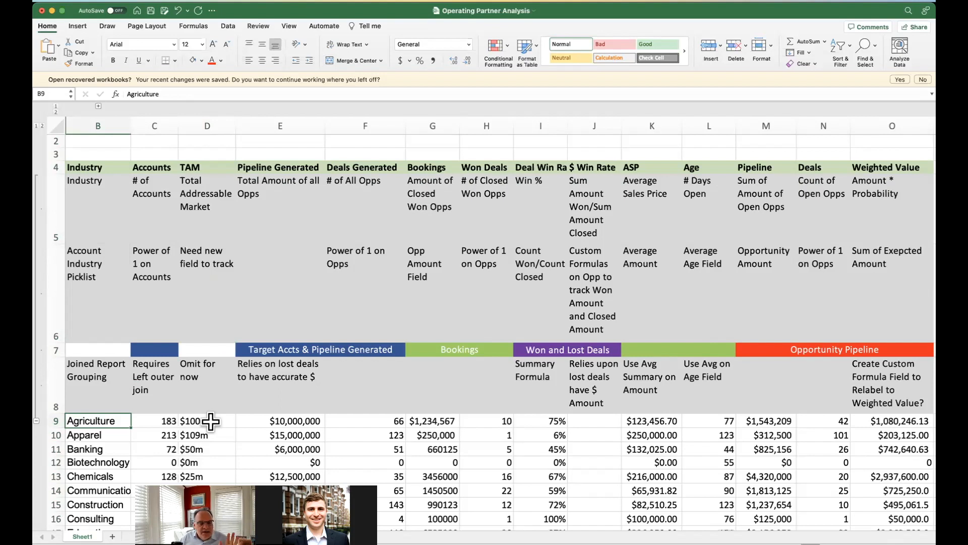
{"action": "left_click", "coordinate": [210, 421]}
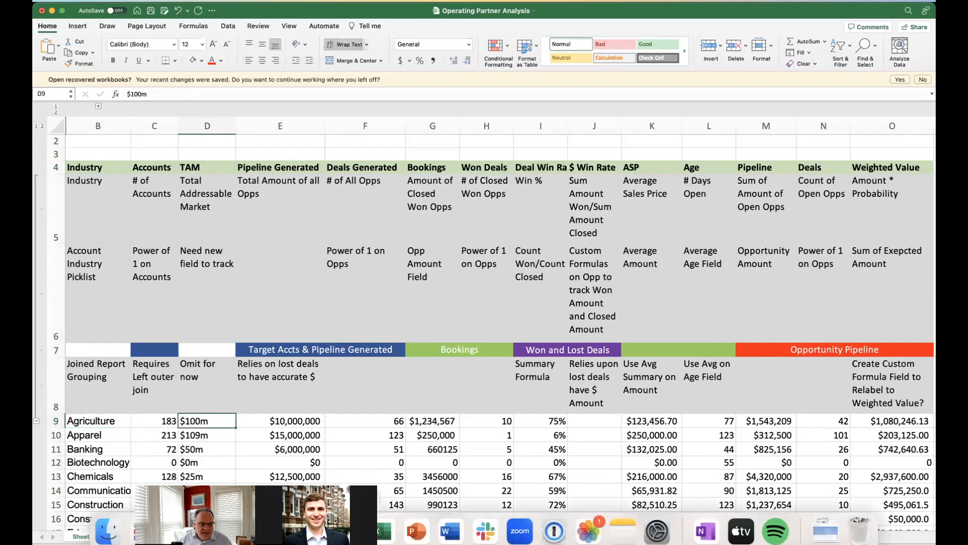
{"action": "left_click", "coordinate": [94, 434]}
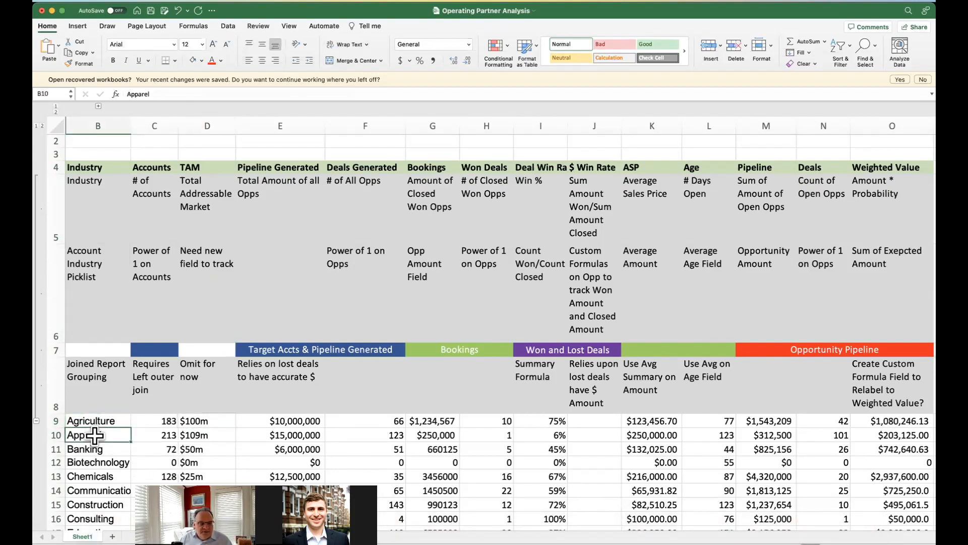
{"action": "left_click", "coordinate": [213, 435]}
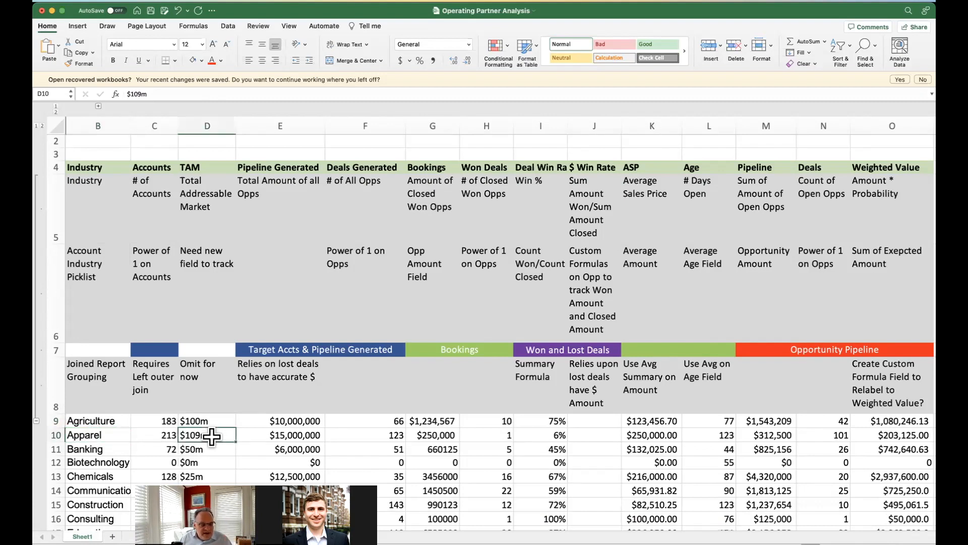
{"action": "left_click", "coordinate": [95, 447]}
{"action": "left_click", "coordinate": [208, 450]}
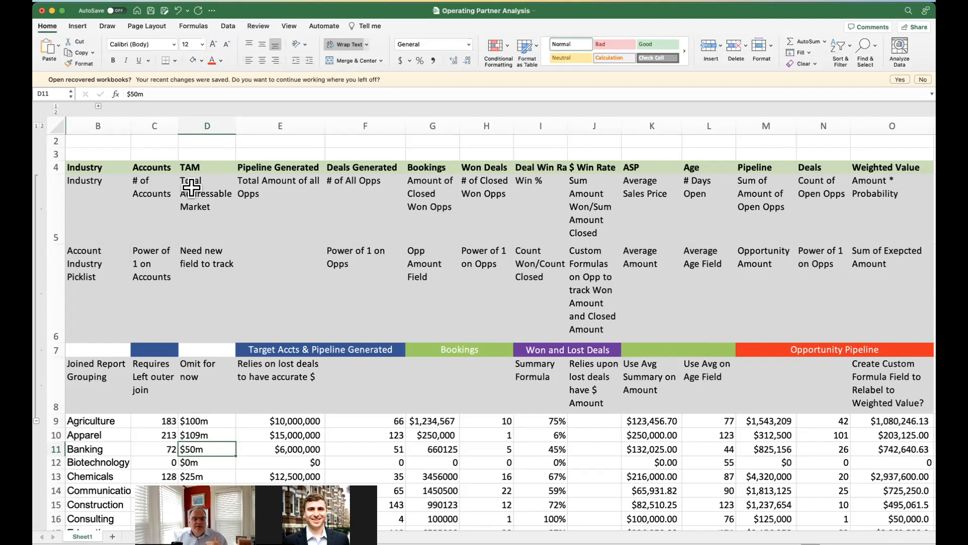
{"action": "left_click", "coordinate": [210, 129]}
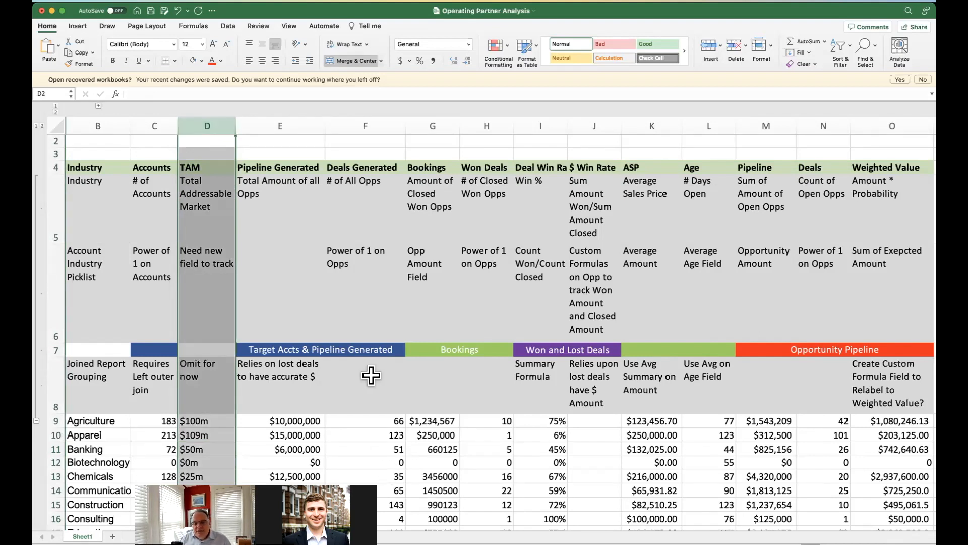
- Review the Bookings column's definition, source and group, plus the report notes in row 8 and the Deal Win Rate header
{"action": "left_click", "coordinate": [439, 270]}
{"action": "left_click", "coordinate": [438, 191]}
{"action": "left_click", "coordinate": [428, 272]}
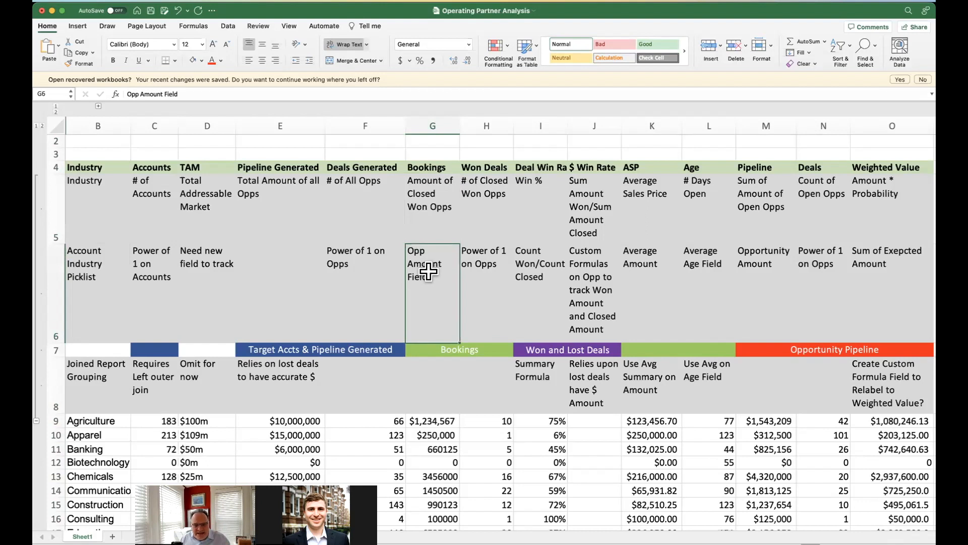
{"action": "left_click", "coordinate": [432, 352]}
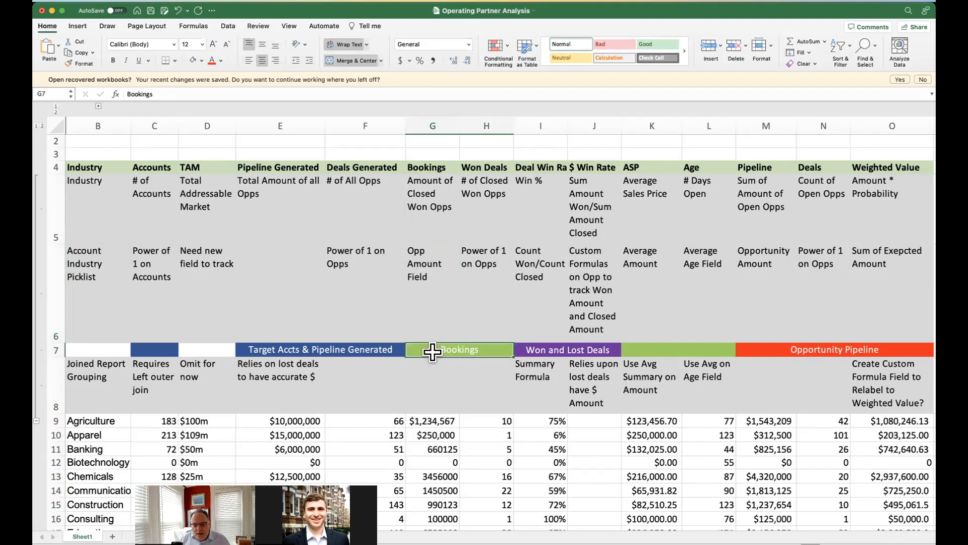
{"action": "left_click", "coordinate": [54, 382]}
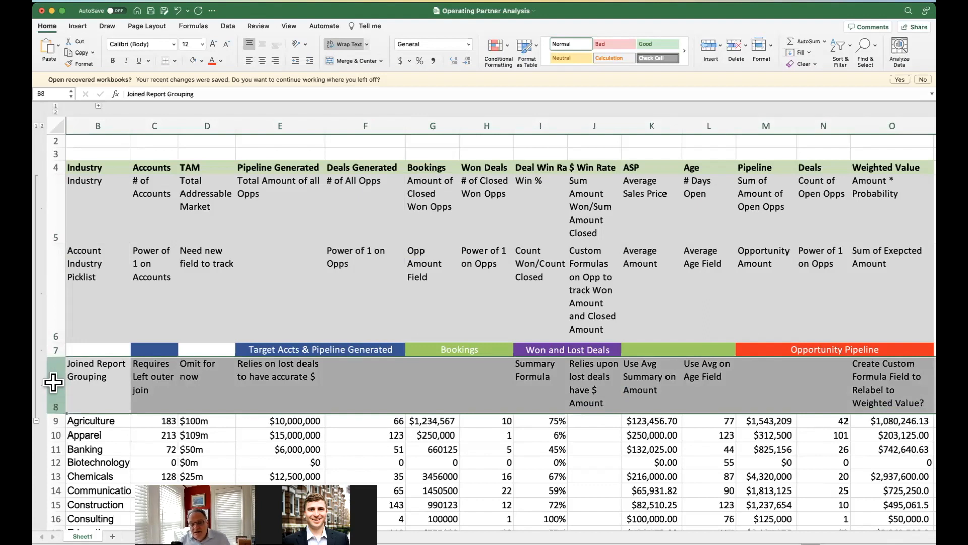
{"action": "left_click", "coordinate": [539, 381]}
{"action": "left_click", "coordinate": [537, 168]}
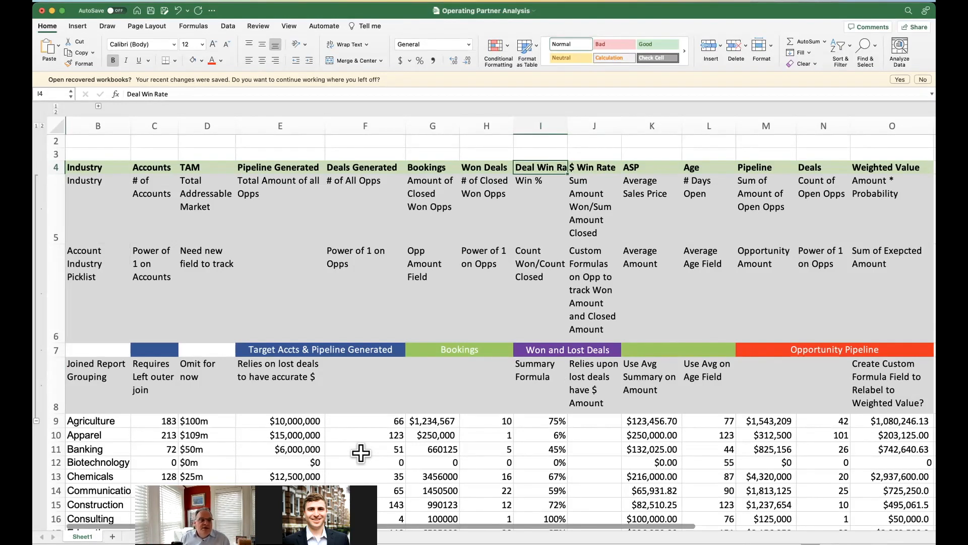
- Toggle the grouped definition rows 5 to 8 and the grouped column A, leaving both groups collapsed
{"action": "left_click", "coordinate": [36, 420]}
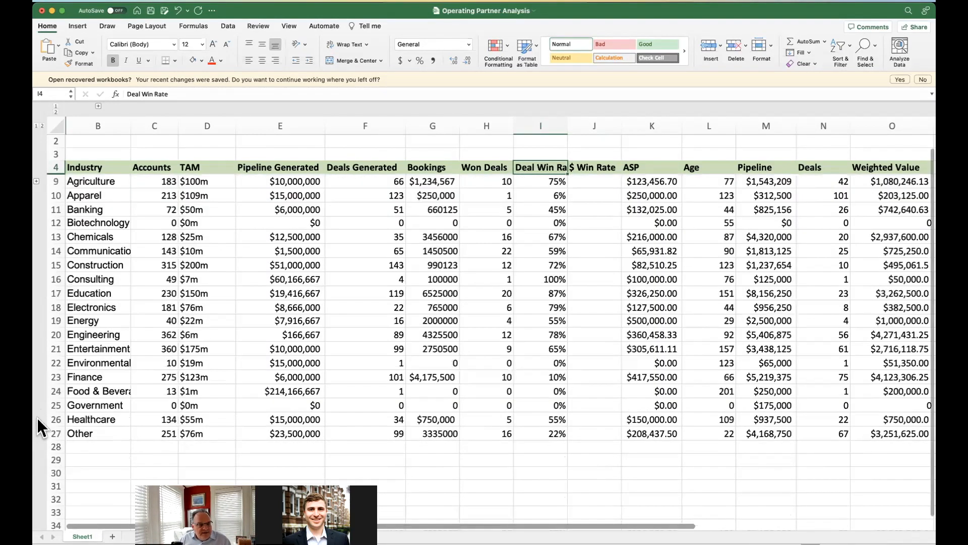
{"action": "left_click", "coordinate": [36, 181]}
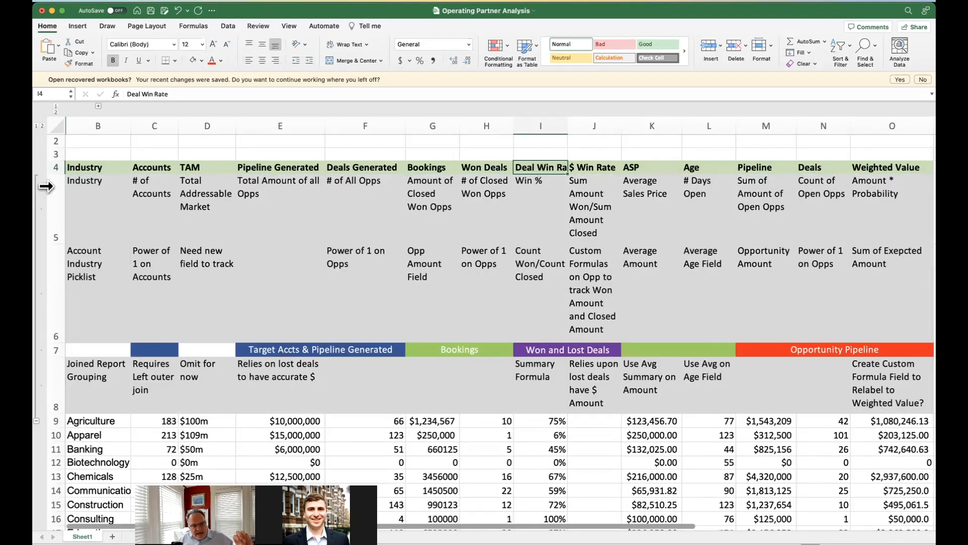
{"action": "left_click", "coordinate": [36, 420]}
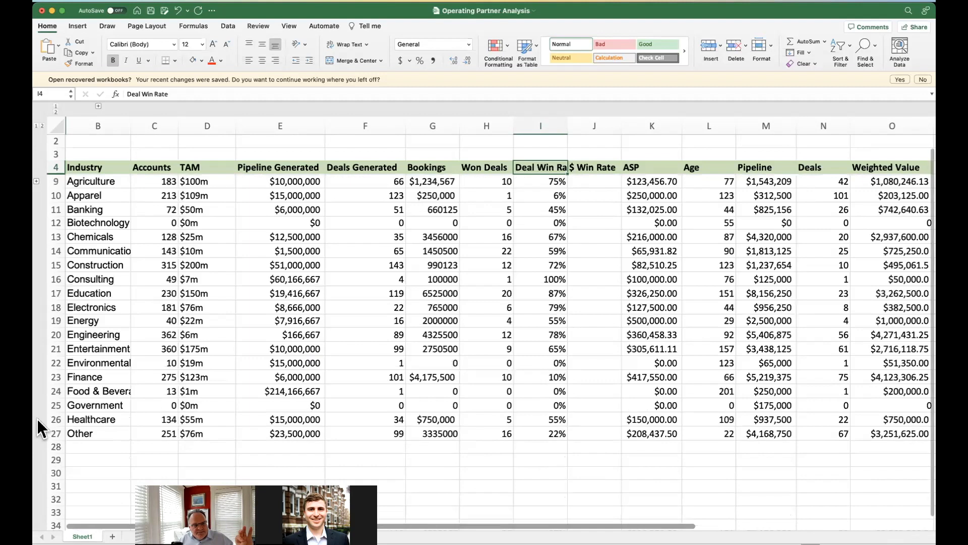
{"action": "left_click", "coordinate": [98, 106]}
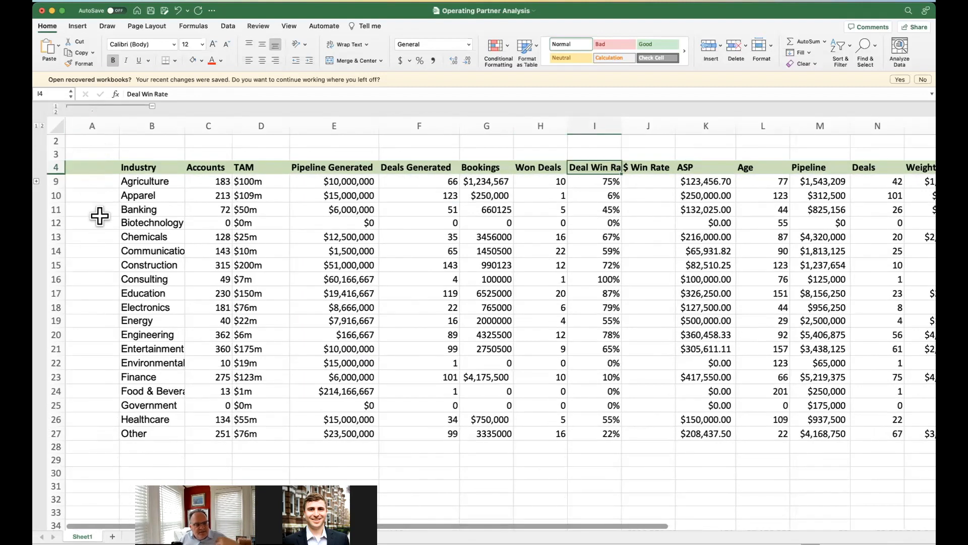
{"action": "left_click", "coordinate": [151, 106]}
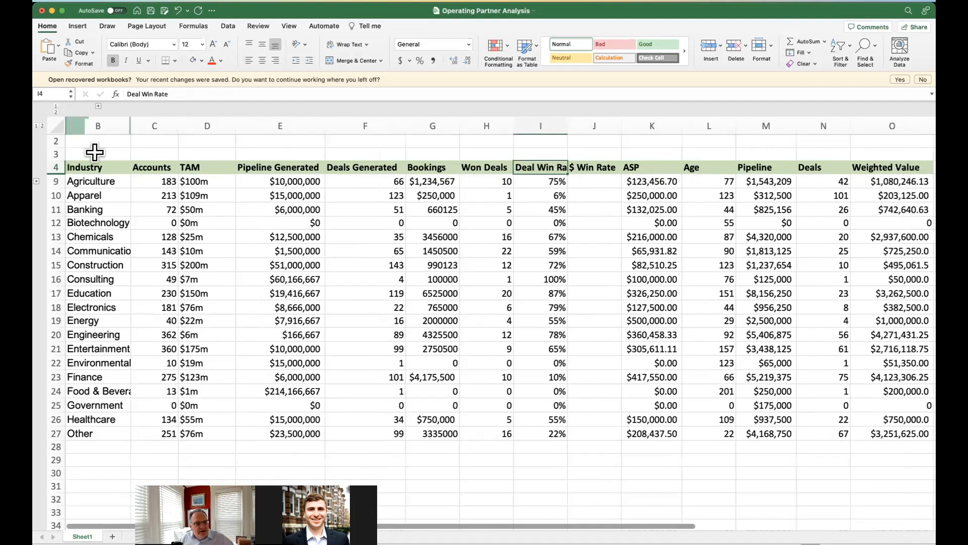
{"action": "left_click", "coordinate": [37, 181]}
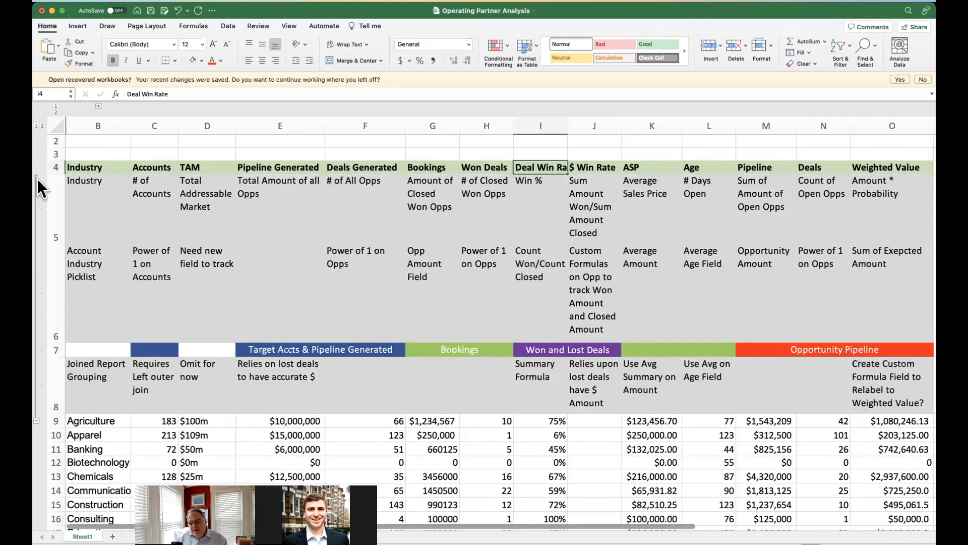
{"action": "left_click", "coordinate": [37, 421]}
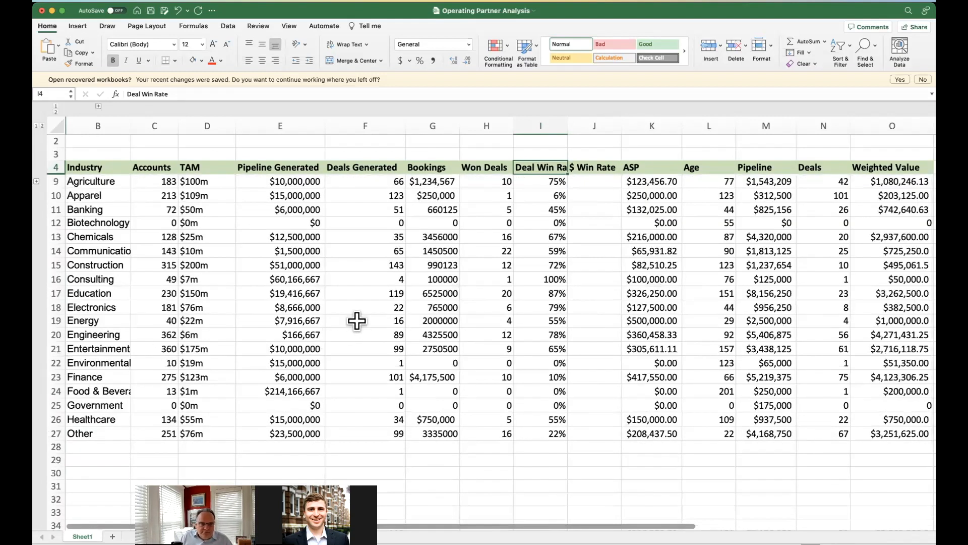
- Switch to the presentation slide show and return to the slide on analyzing the manual report in Excel
{"action": "key", "text": "super+Tab"}
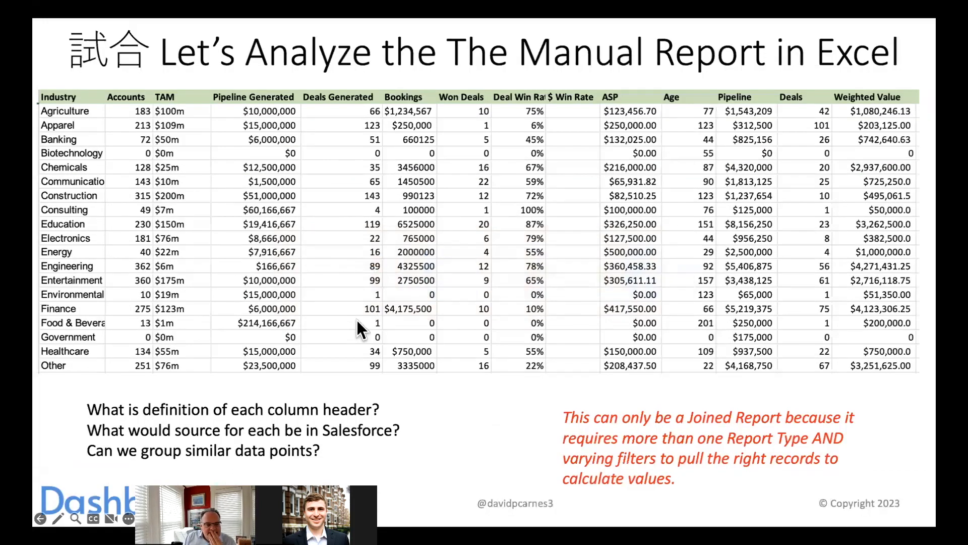
{"action": "key", "text": "Left"}
{"action": "key", "text": "Right"}
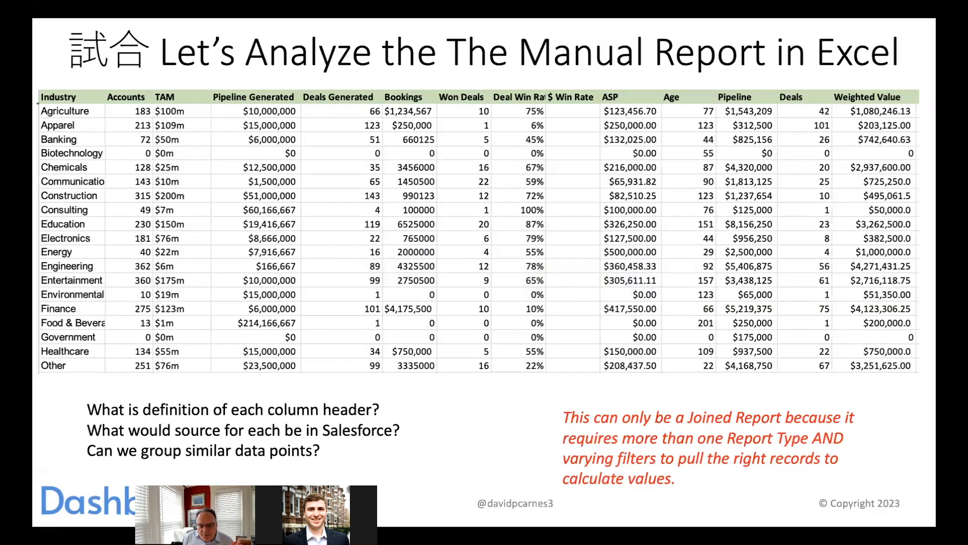
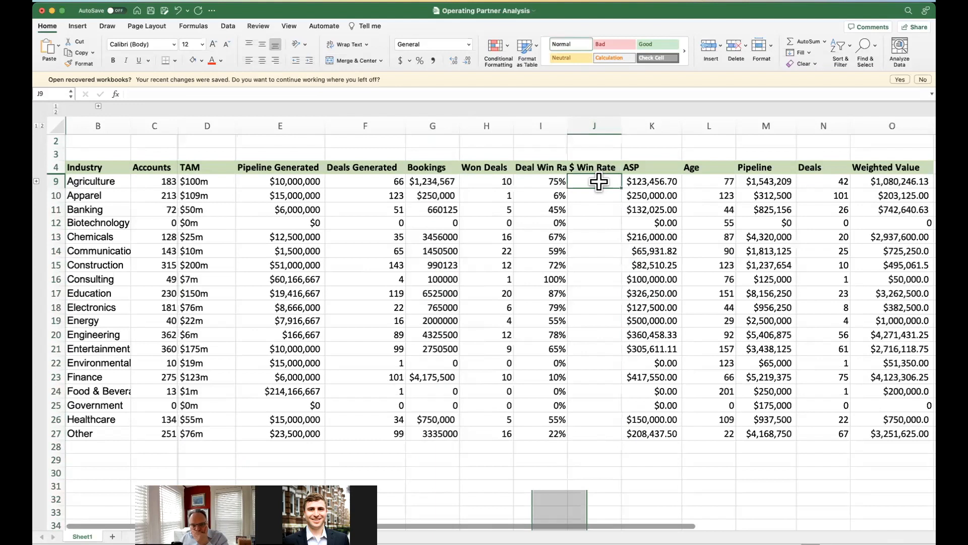
- Examine the $ Win Rate column for Agriculture through Other, comparing it with the adjacent Deal Win Rate column
{"action": "left_click_drag", "start_coordinate": [599, 181], "coordinate": [596, 430]}
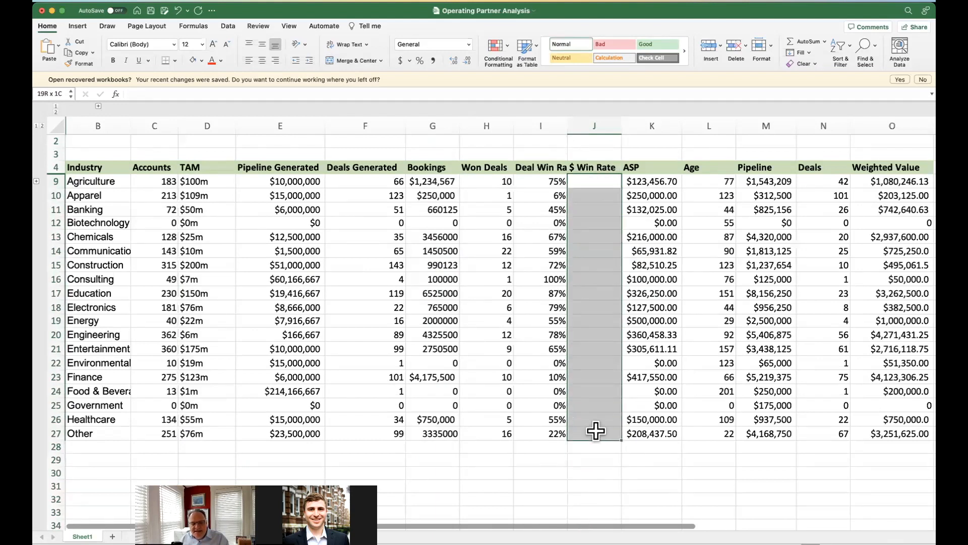
{"action": "left_click", "coordinate": [595, 237]}
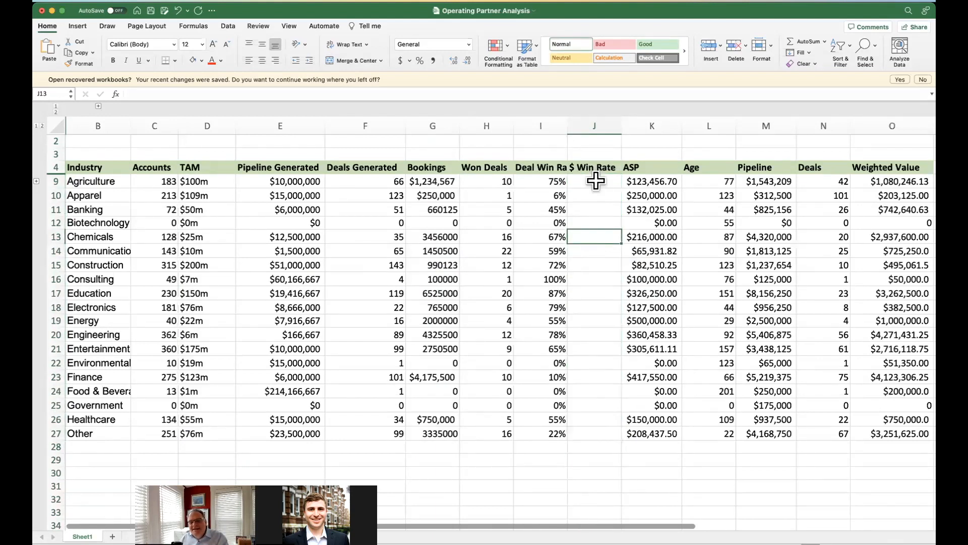
{"action": "left_click", "coordinate": [555, 182]}
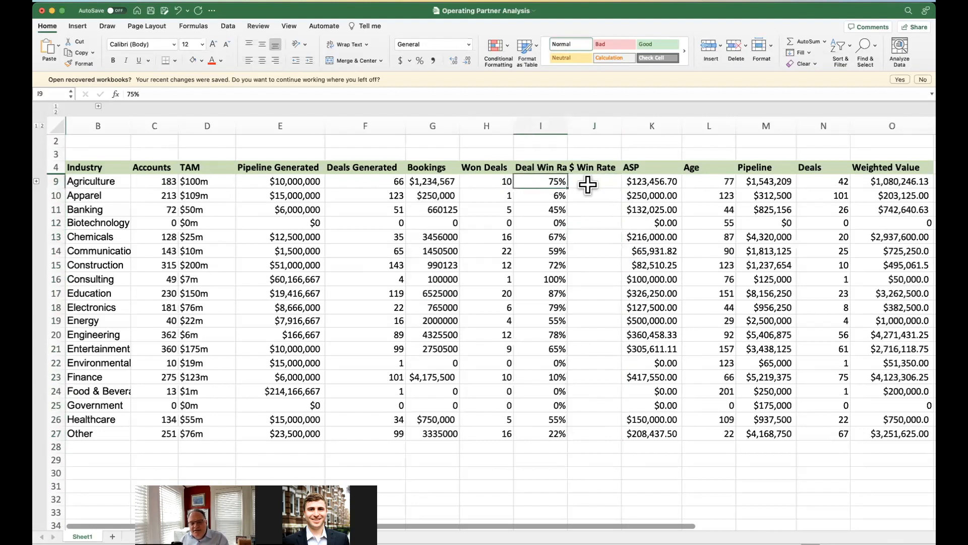
{"action": "left_click_drag", "start_coordinate": [593, 178], "coordinate": [612, 435]}
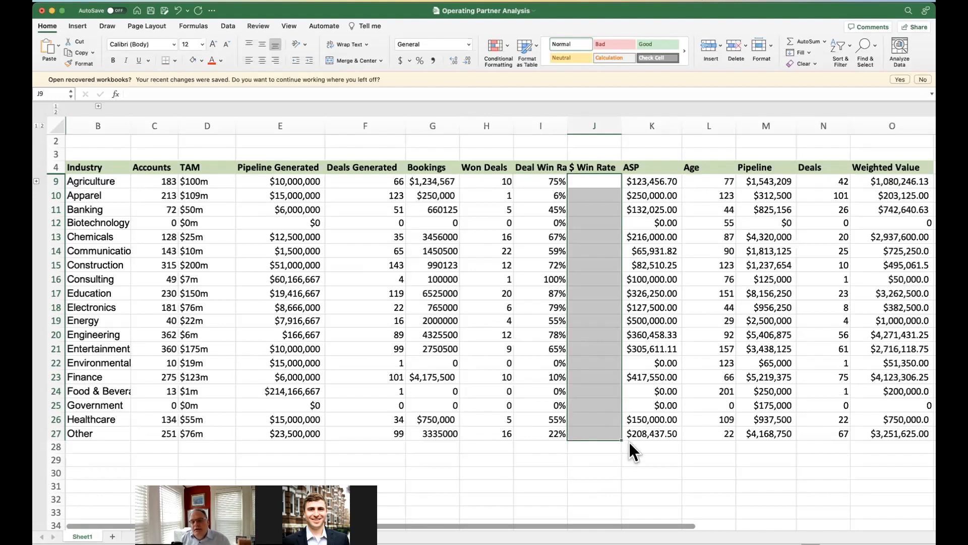
{"action": "left_click", "coordinate": [595, 167]}
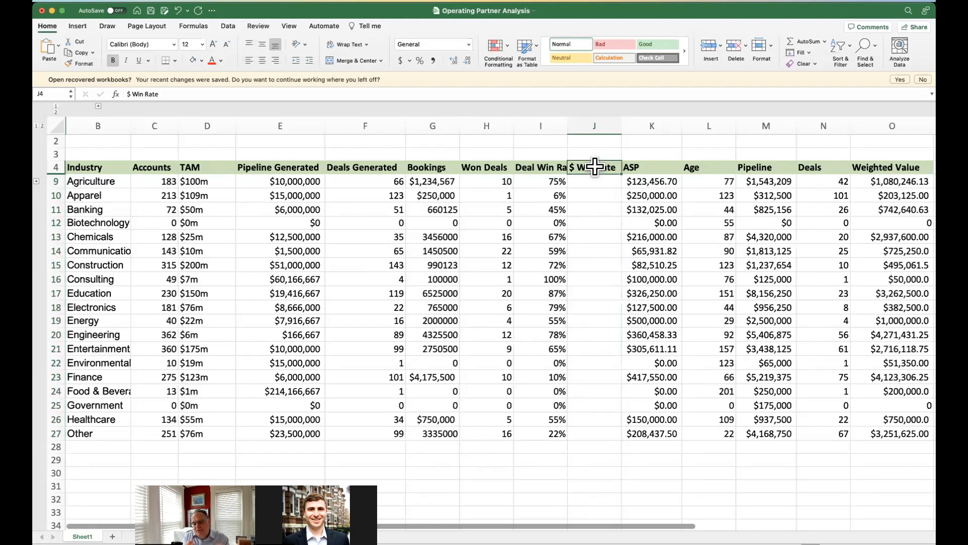
- Switch to Firefox and view the Operating Partner Market Analysis joined report
{"action": "key", "text": "super+Tab"}
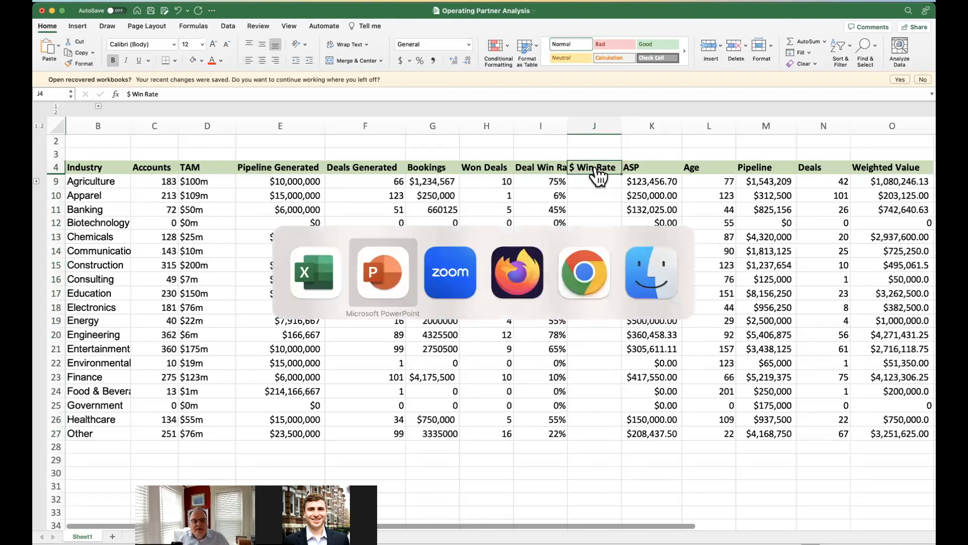
{"action": "key", "text": "super+Tab"}
{"action": "key", "text": "super+Tab"}
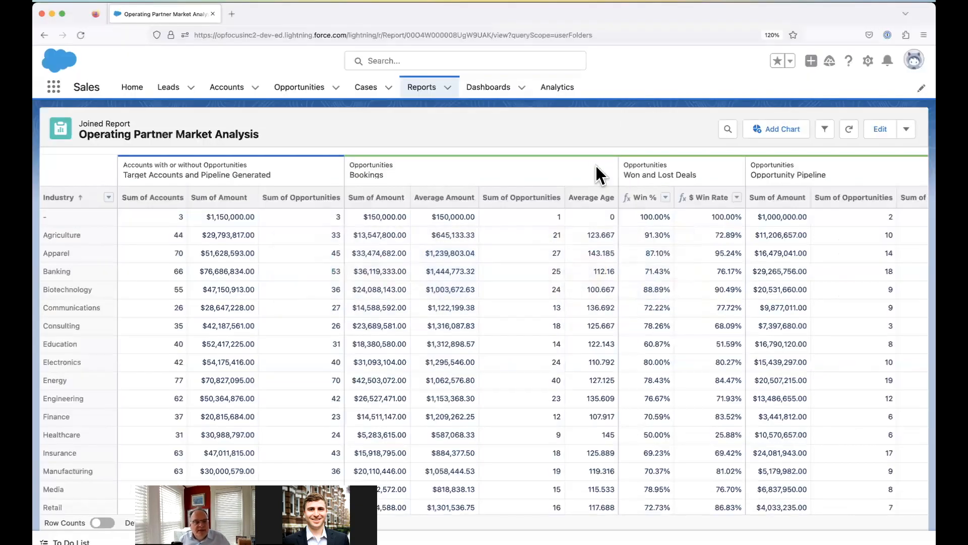
- Switch to Salesforce Setup in Chrome and open the Reports and Dashboards Settings
{"action": "key", "text": "super+Tab"}
{"action": "key", "text": "super+Tab"}
{"action": "key", "text": "super+Tab"}
{"action": "key", "text": "super+Tab"}
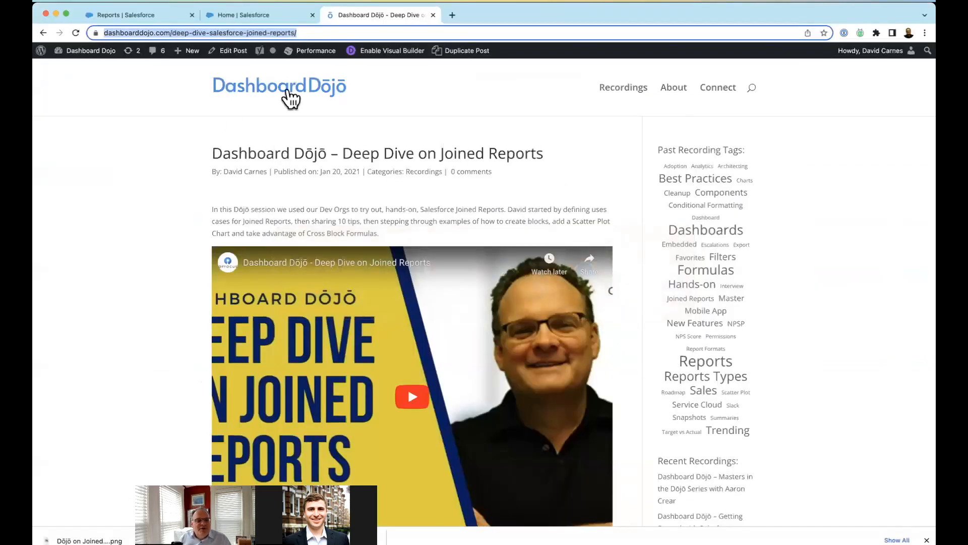
{"action": "left_click", "coordinate": [254, 16]}
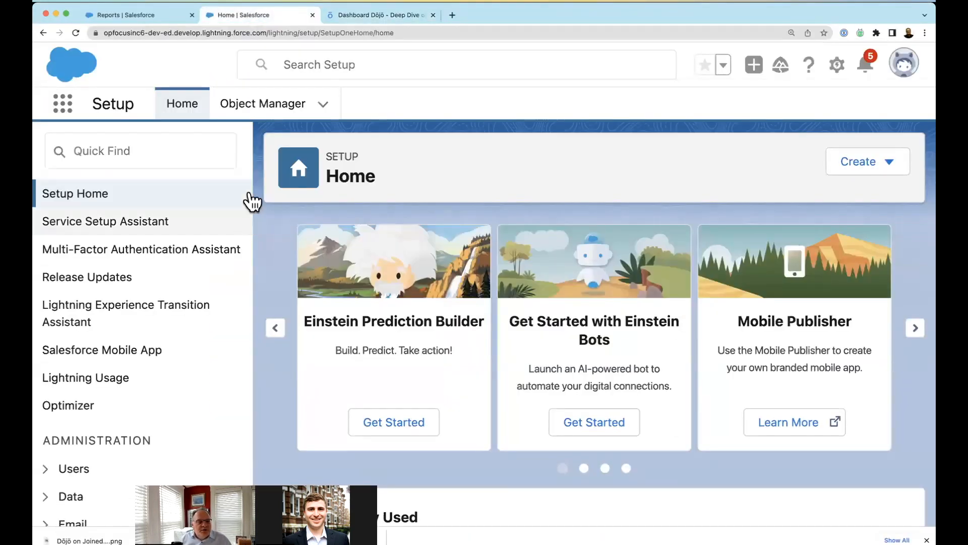
{"action": "scroll", "coordinate": [165, 333], "scroll_direction": "down", "scroll_amount": 7}
{"action": "scroll", "coordinate": [164, 334], "scroll_direction": "down", "scroll_amount": 5}
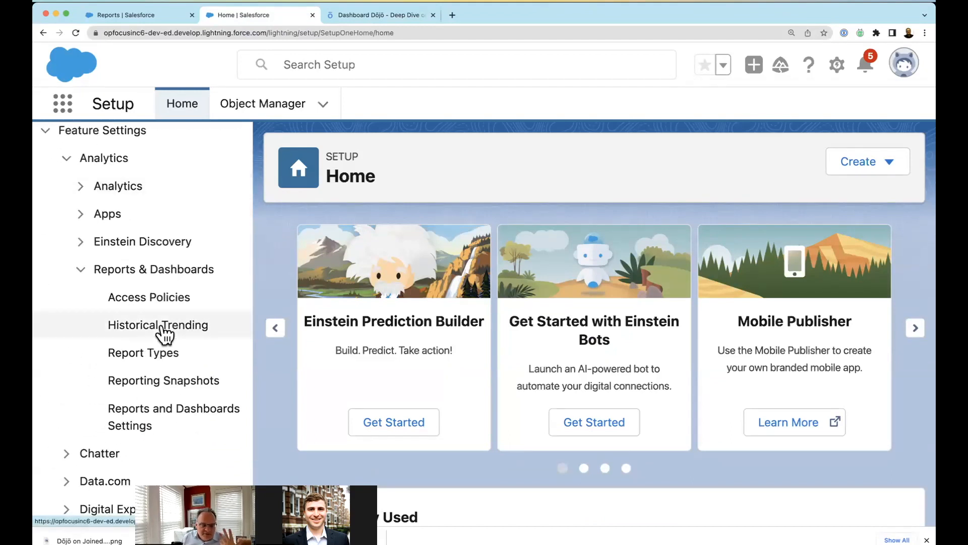
{"action": "left_click", "coordinate": [155, 413]}
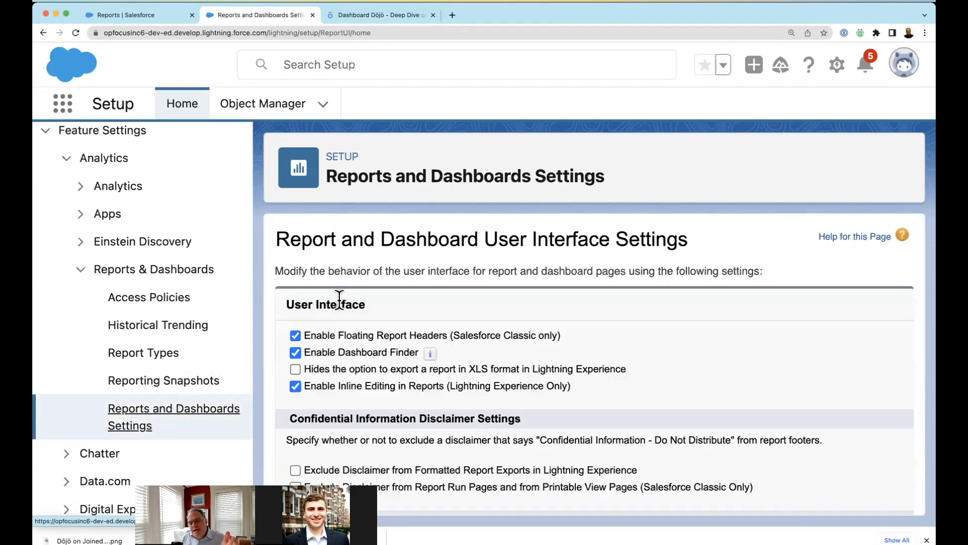
- Open the list of custom report types, opting out of seeing its introduction page again
{"action": "left_click", "coordinate": [162, 359]}
{"action": "scroll", "coordinate": [486, 428], "scroll_direction": "down", "scroll_amount": 3}
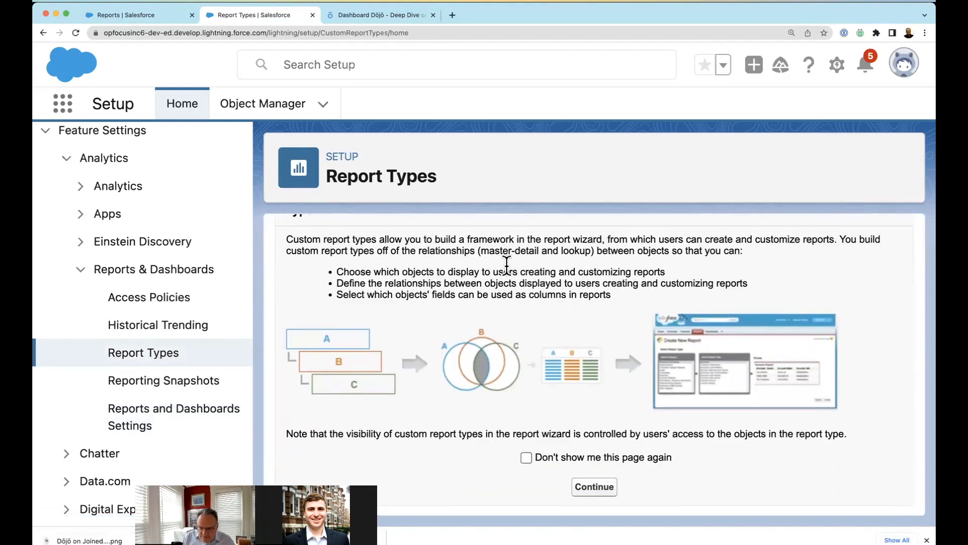
{"action": "key", "text": "super+minus"}
{"action": "key", "text": "super+minus"}
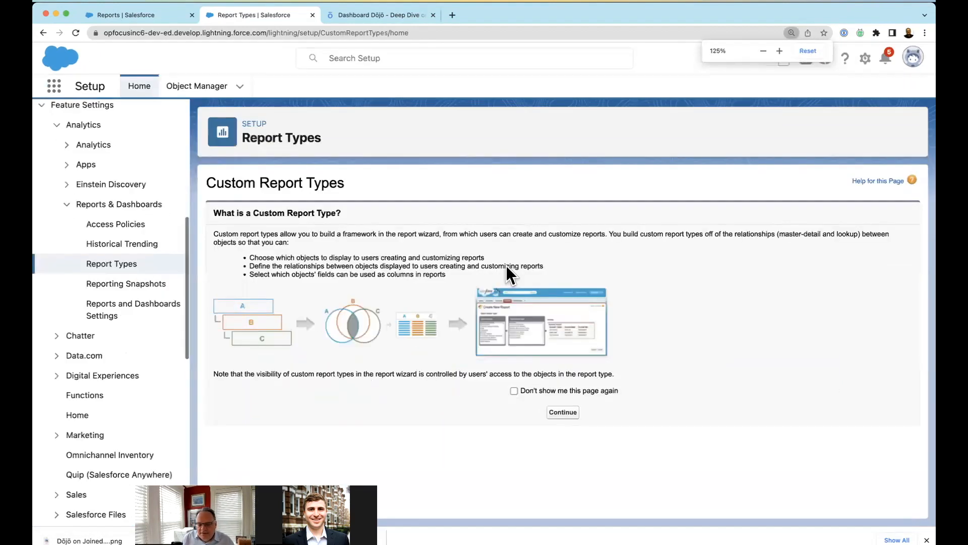
{"action": "left_click", "coordinate": [544, 390]}
{"action": "left_click", "coordinate": [562, 412]}
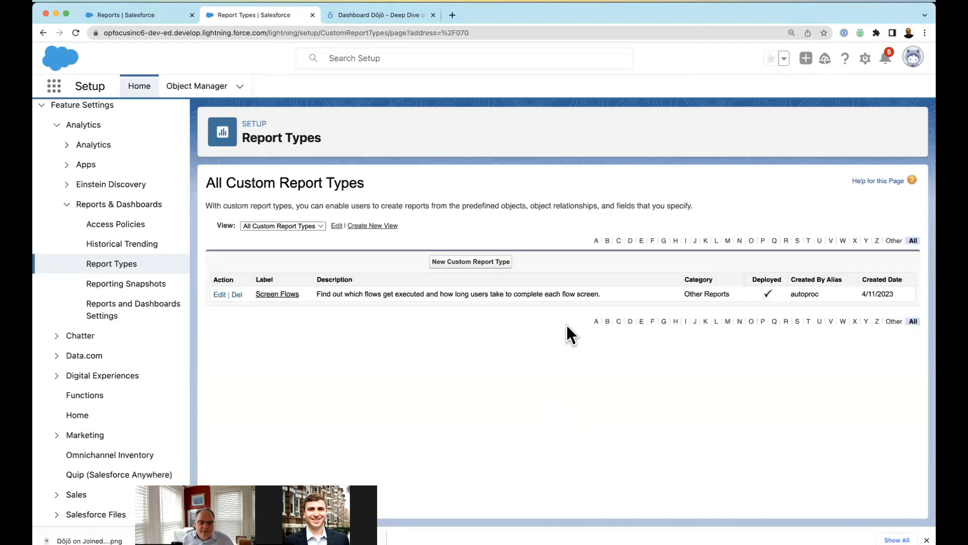
- Start a new custom report type with Accounts as primary object and the label "Accounts with or without Opportunities"
{"action": "left_click", "coordinate": [456, 261]}
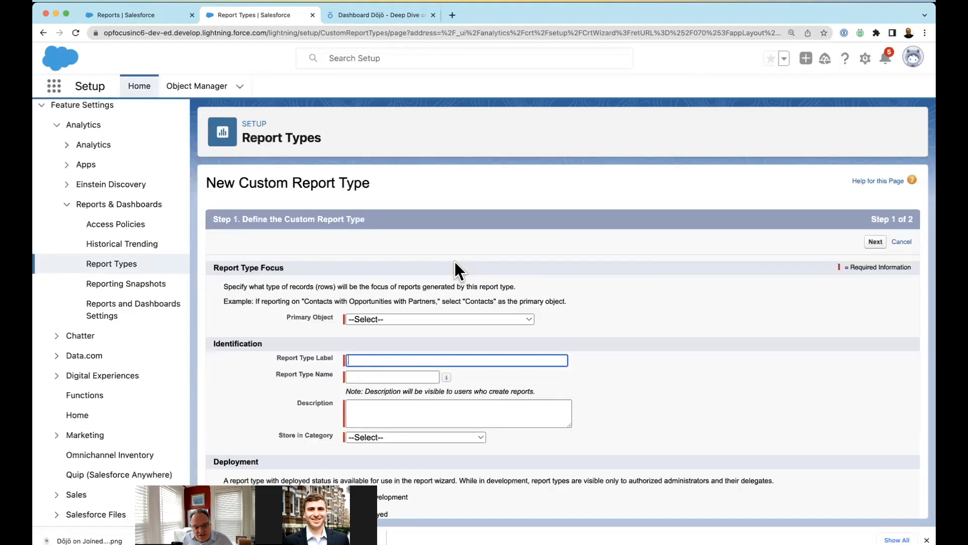
{"action": "left_click", "coordinate": [440, 319]}
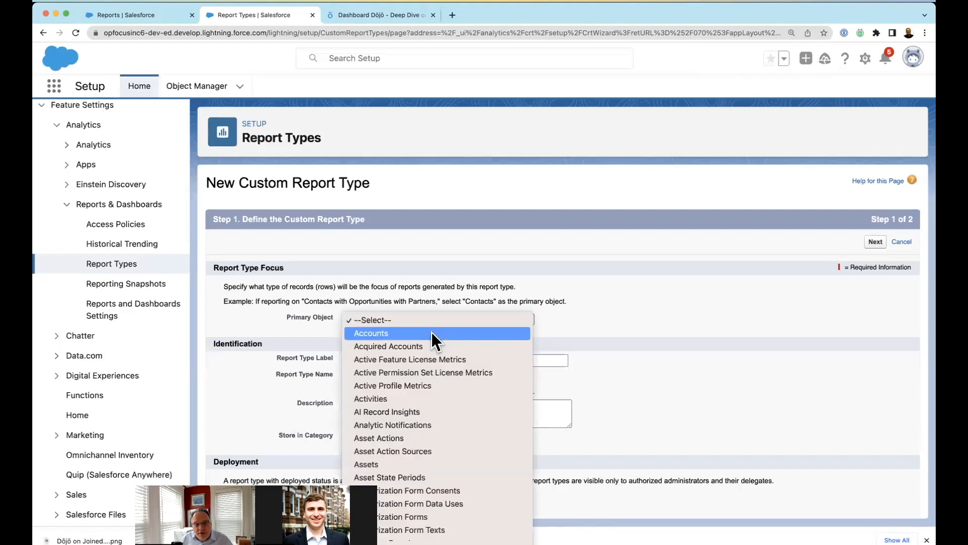
{"action": "left_click", "coordinate": [431, 333]}
{"action": "left_click", "coordinate": [419, 360]}
{"action": "type", "text": "Accounts with or w"}
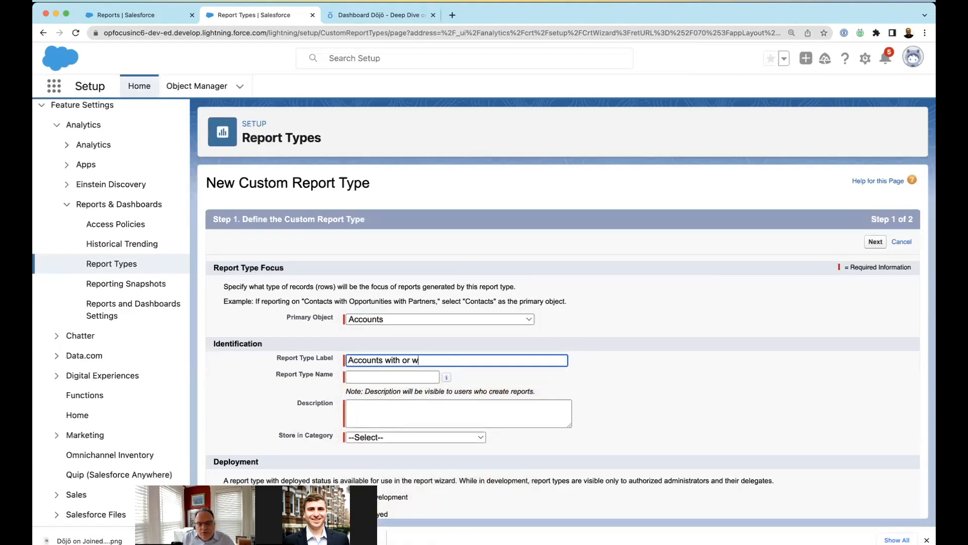
{"action": "type", "text": "ithout Opportunities"}
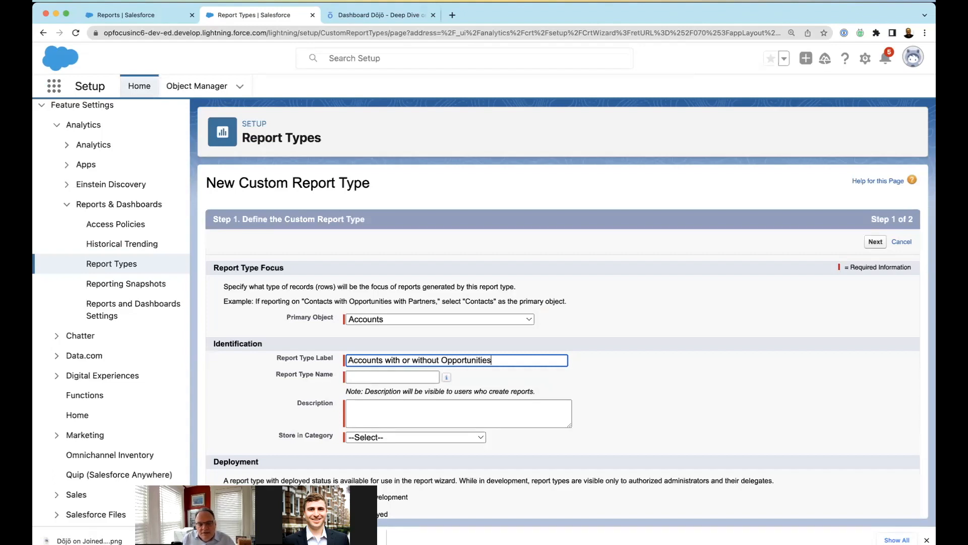
- Copy the report type's label into its description and store it in the Accounts & Contacts category
{"action": "left_click", "coordinate": [391, 406]}
{"action": "left_click", "coordinate": [494, 361]}
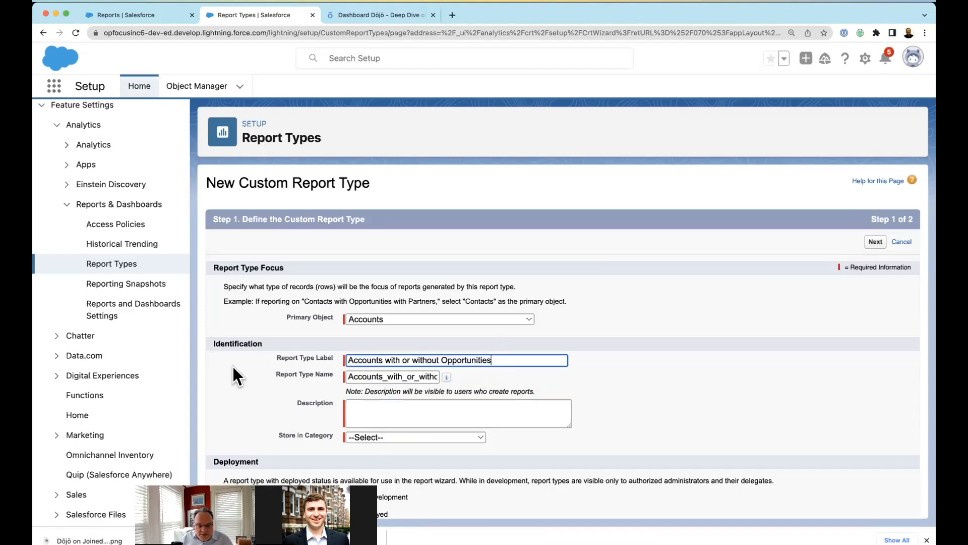
{"action": "left_click_drag", "start_coordinate": [514, 360], "coordinate": [402, 360]}
{"action": "key", "text": "super+a"}
{"action": "key", "text": "super+c"}
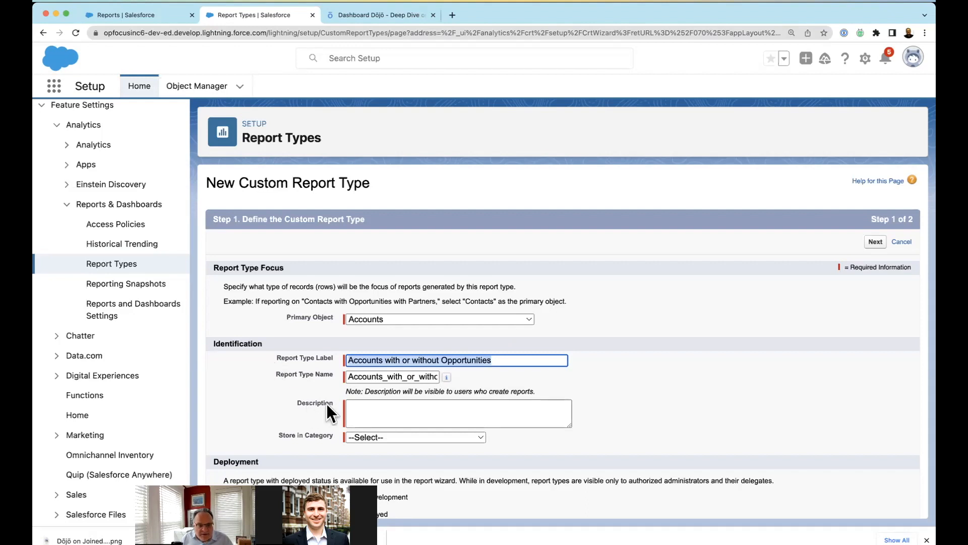
{"action": "left_click", "coordinate": [393, 406]}
{"action": "key", "text": "super+v"}
{"action": "left_click", "coordinate": [392, 438]}
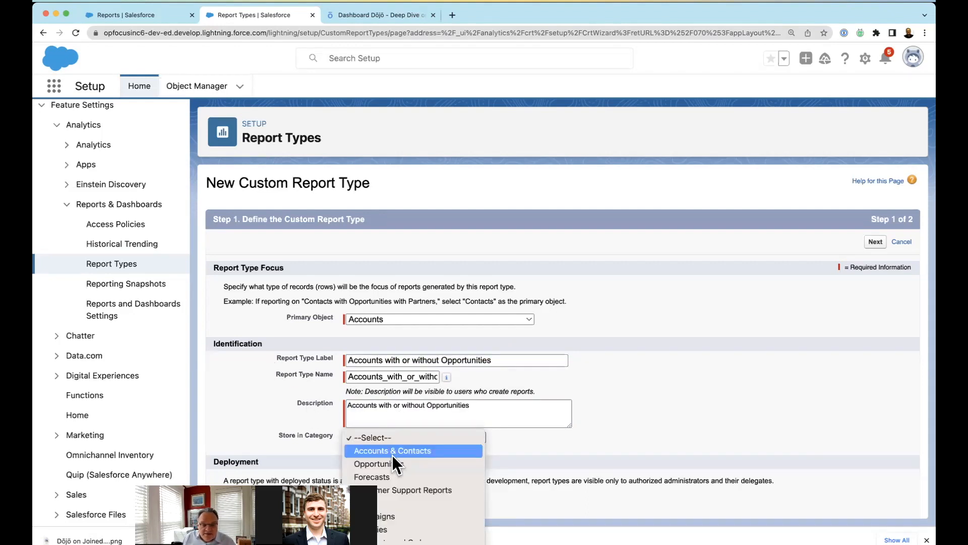
{"action": "left_click", "coordinate": [393, 452]}
- Set the report type's deployment status to Deployed and proceed to defining its record set
{"action": "scroll", "coordinate": [549, 248], "scroll_direction": "down", "scroll_amount": 2}
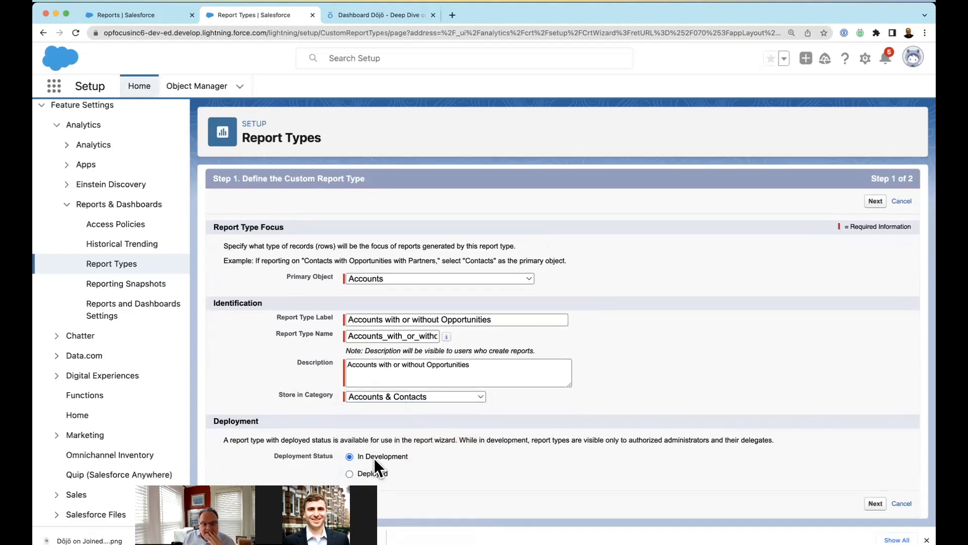
{"action": "left_click", "coordinate": [376, 475]}
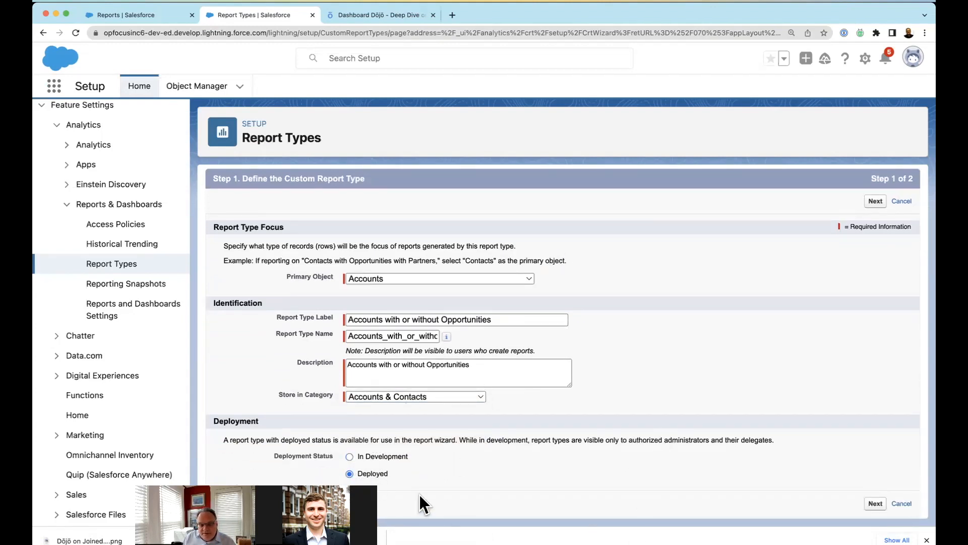
{"action": "left_click", "coordinate": [383, 457]}
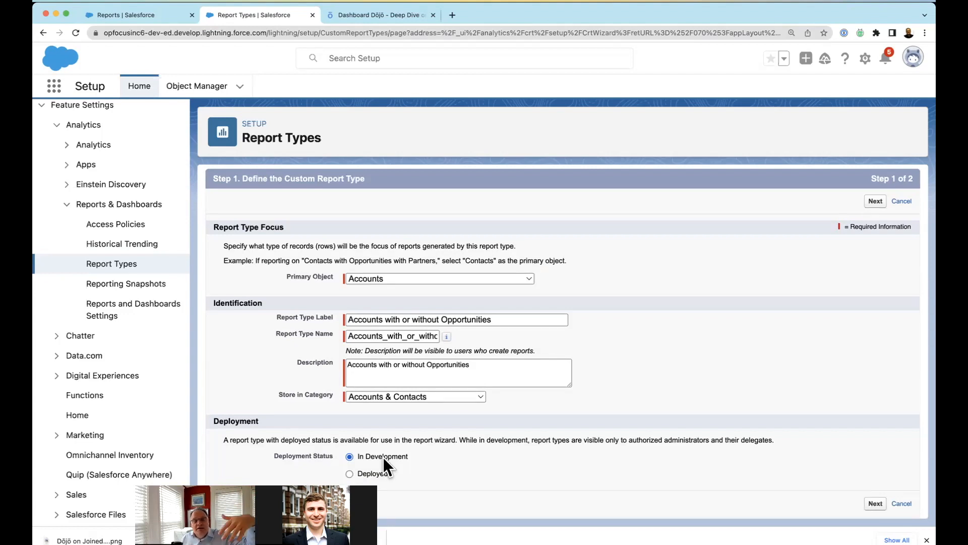
{"action": "left_click", "coordinate": [380, 471]}
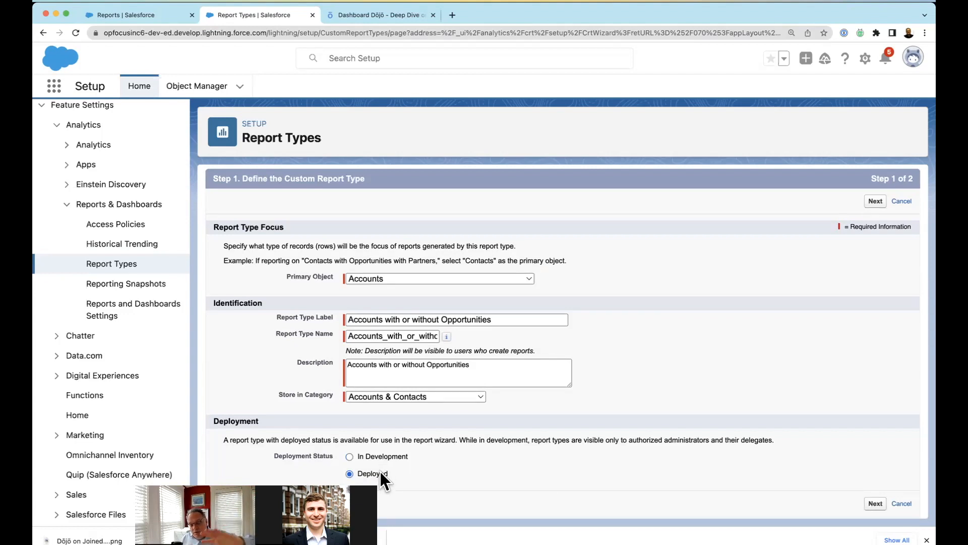
{"action": "left_click", "coordinate": [875, 202]}
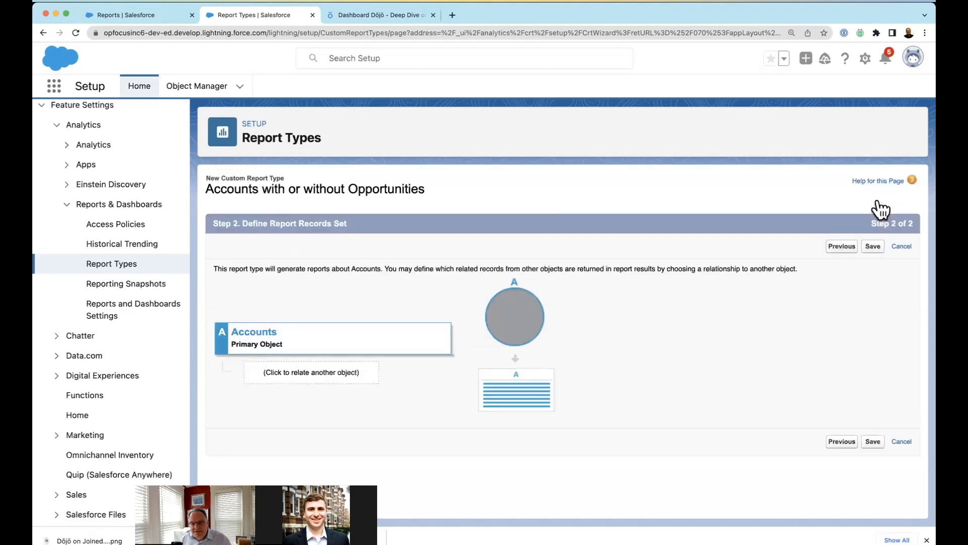
- Relate Opportunities to Accounts so that accounts may or may not have related opportunities, and save the report type
{"action": "left_click", "coordinate": [312, 372]}
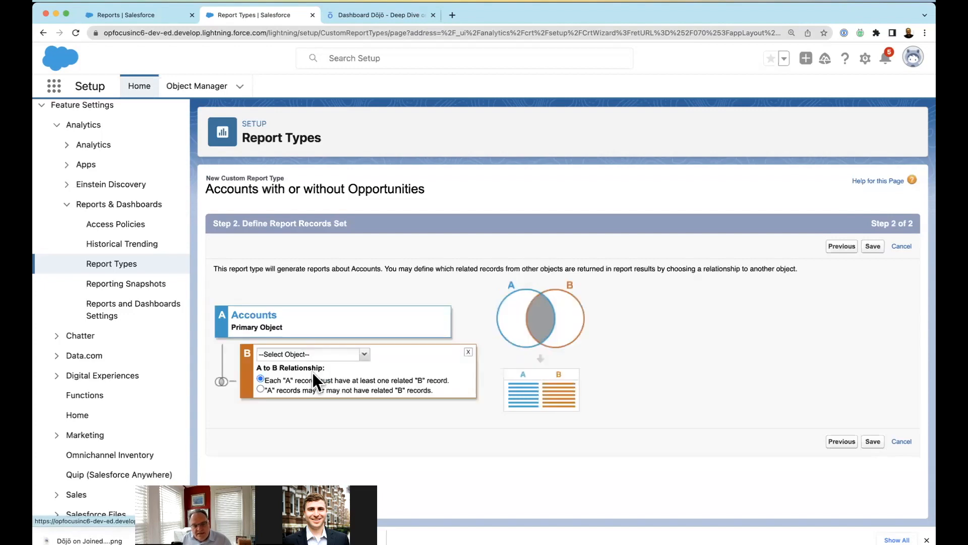
{"action": "left_click", "coordinate": [361, 355]}
{"action": "left_click", "coordinate": [330, 188]}
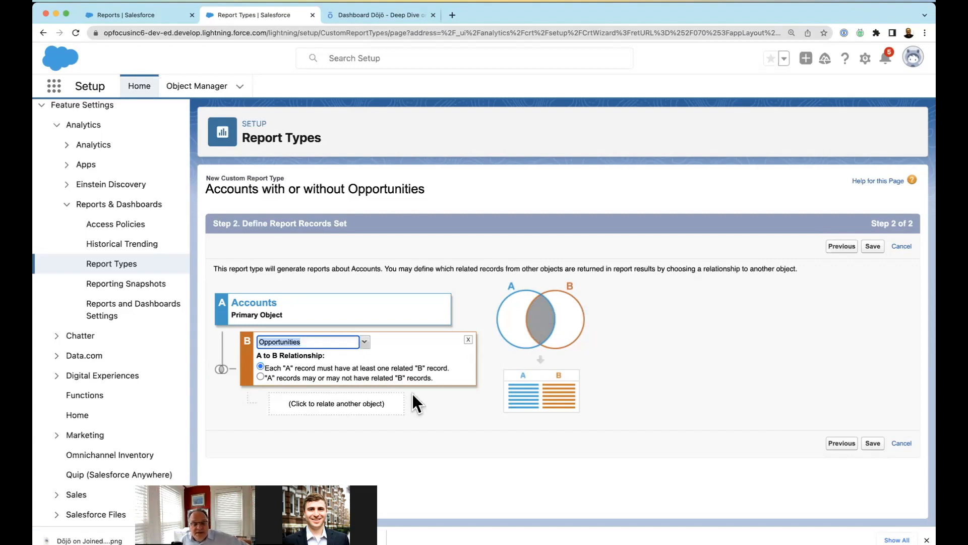
{"action": "left_click", "coordinate": [405, 375]}
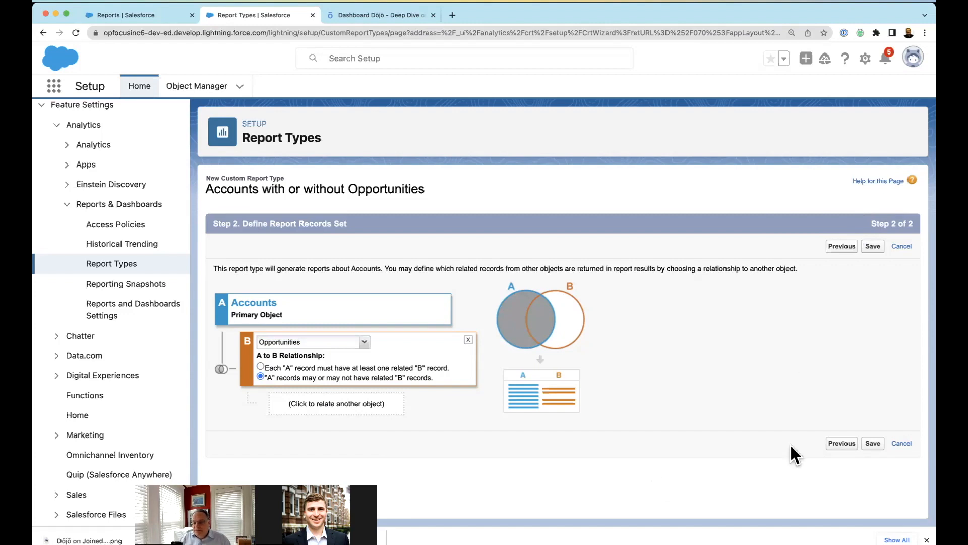
{"action": "left_click", "coordinate": [873, 443]}
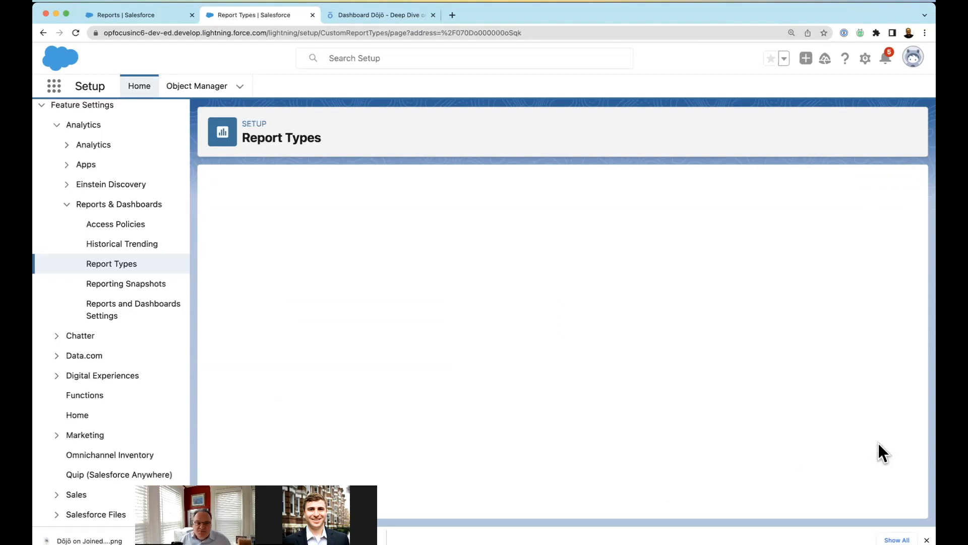
- Start a new custom field of type Formula on the Account object and proceed to its output type
{"action": "left_click", "coordinate": [192, 90]}
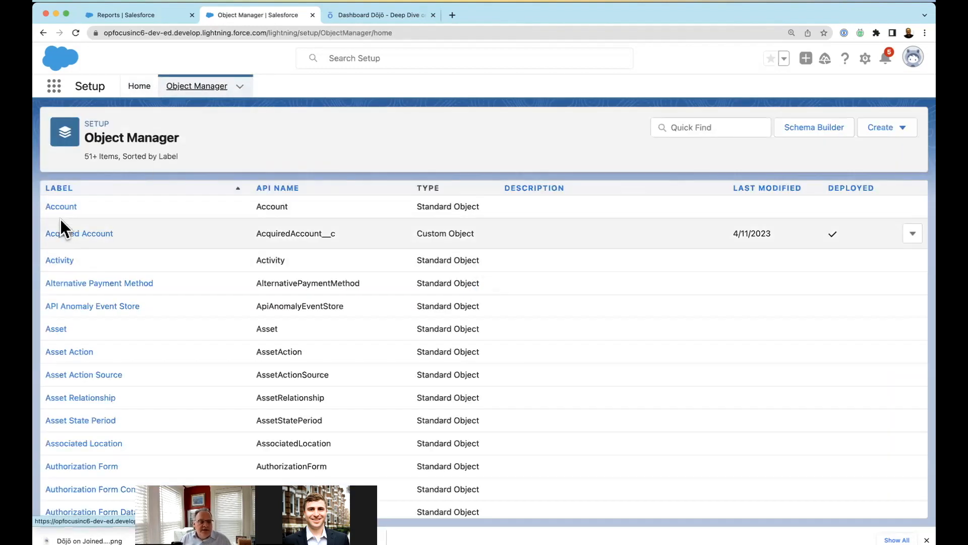
{"action": "left_click", "coordinate": [62, 207]}
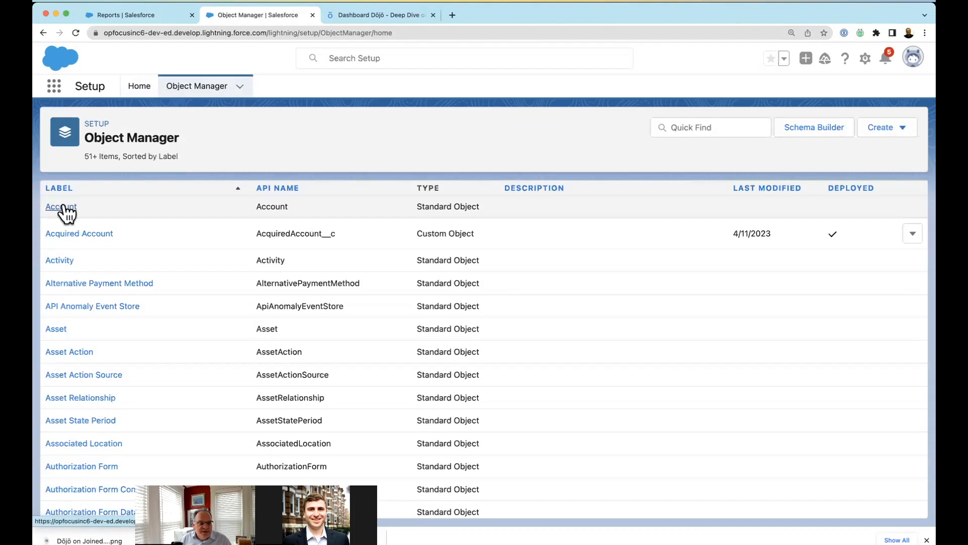
{"action": "left_click", "coordinate": [99, 209]}
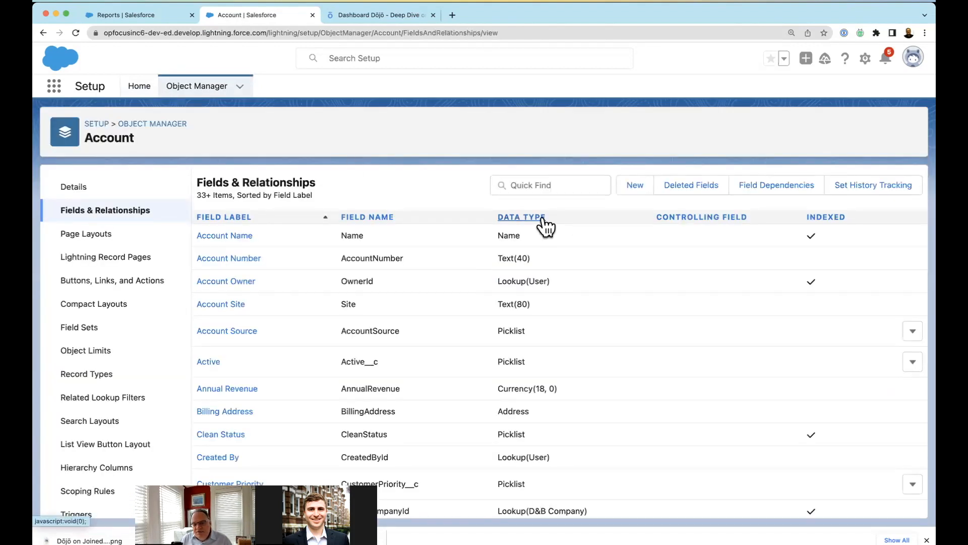
{"action": "left_click", "coordinate": [634, 187]}
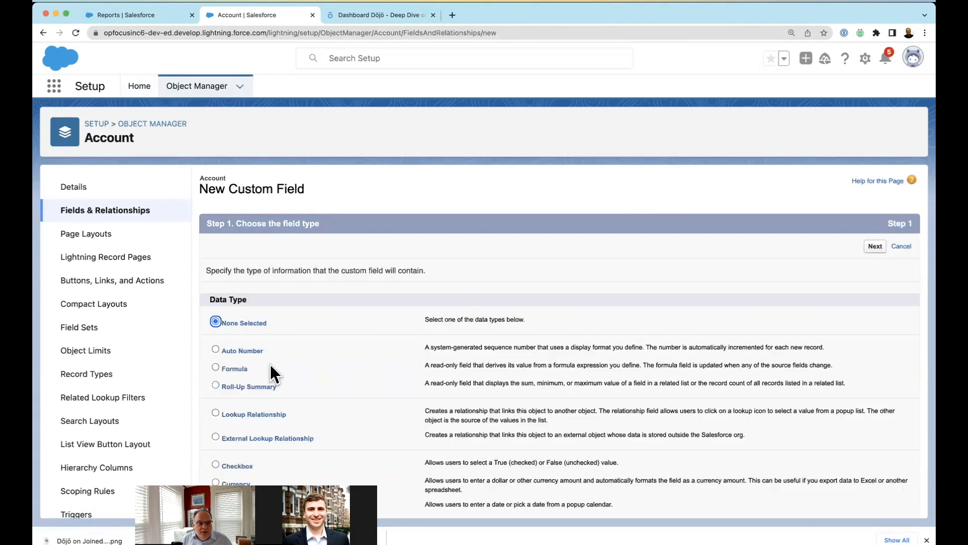
{"action": "left_click", "coordinate": [243, 369]}
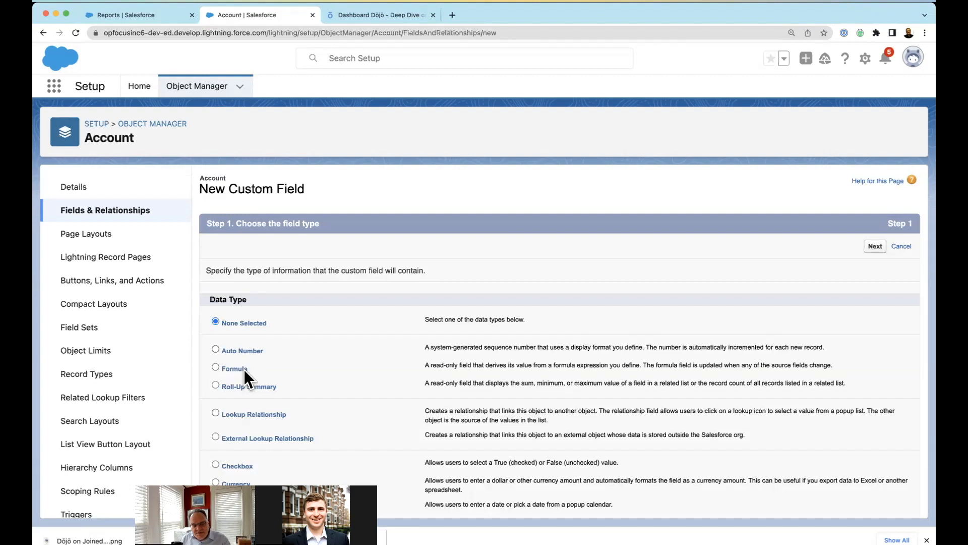
{"action": "left_click", "coordinate": [875, 248]}
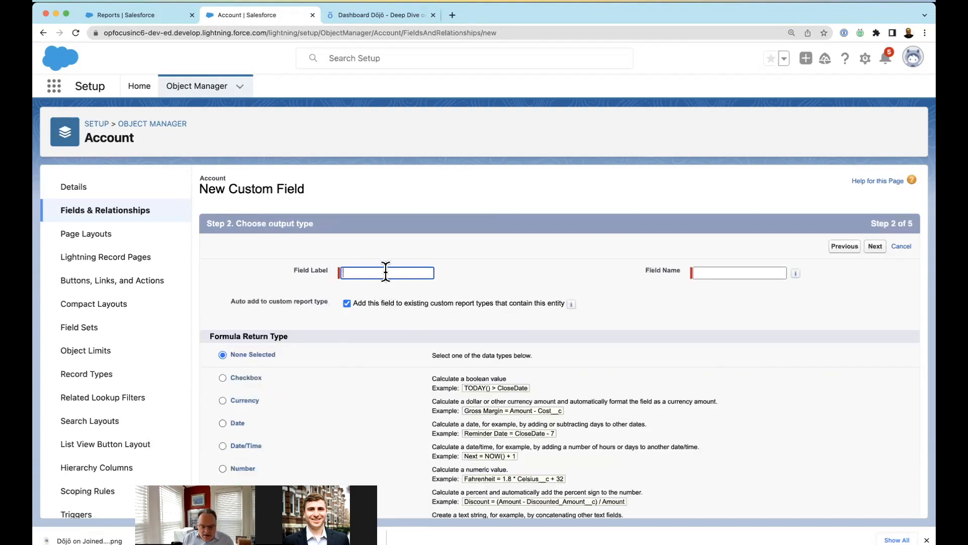
- Label the new field "# of Accounts" and set its field name to Number_of_Accounts
{"action": "type", "text": "Accounts"}
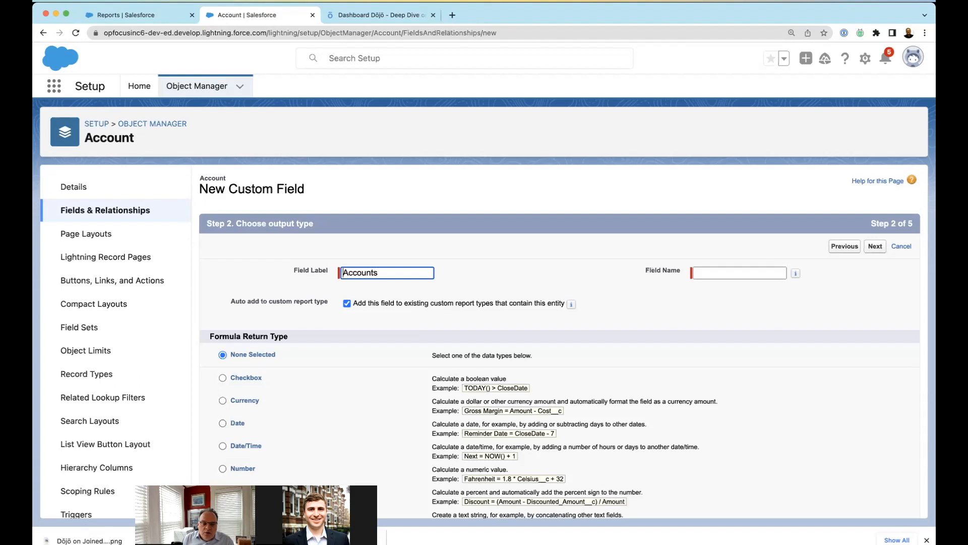
{"action": "type", "text": "# of"}
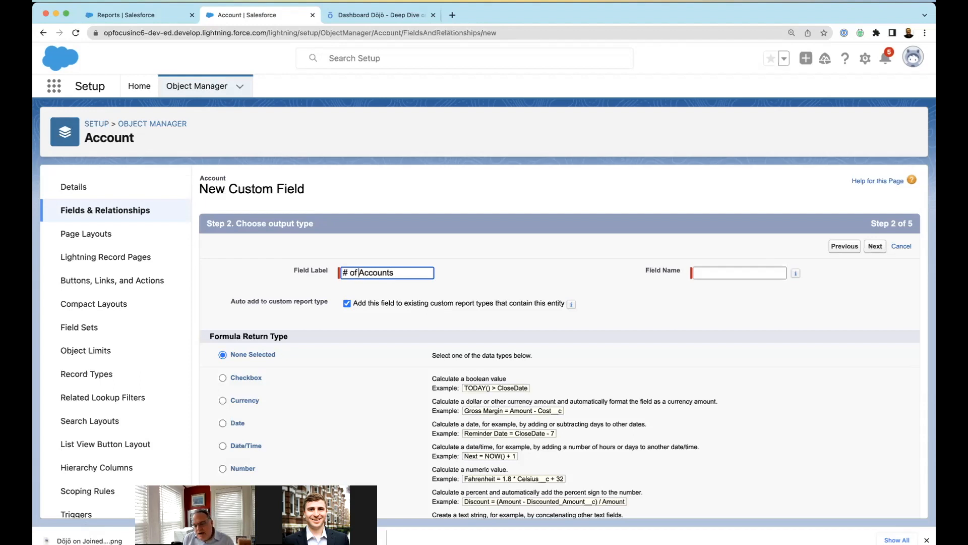
{"action": "left_click", "coordinate": [436, 246]}
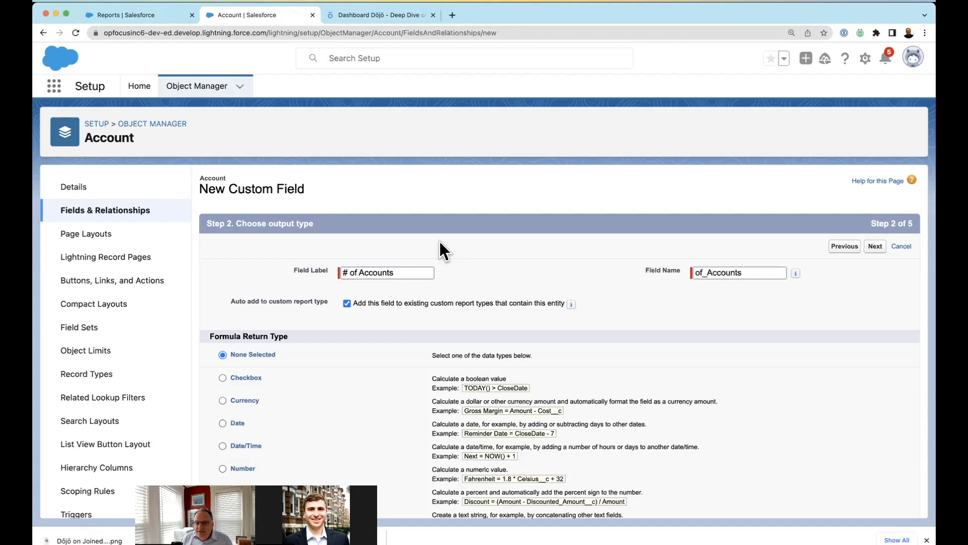
{"action": "left_click_drag", "start_coordinate": [695, 272], "coordinate": [760, 272]}
{"action": "left_click", "coordinate": [696, 272]}
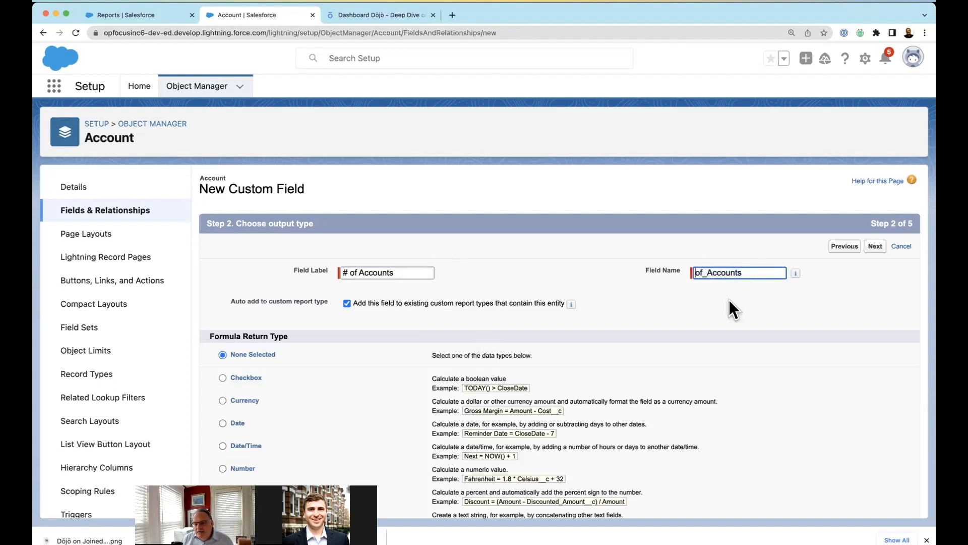
{"action": "type", "text": "Number_"}
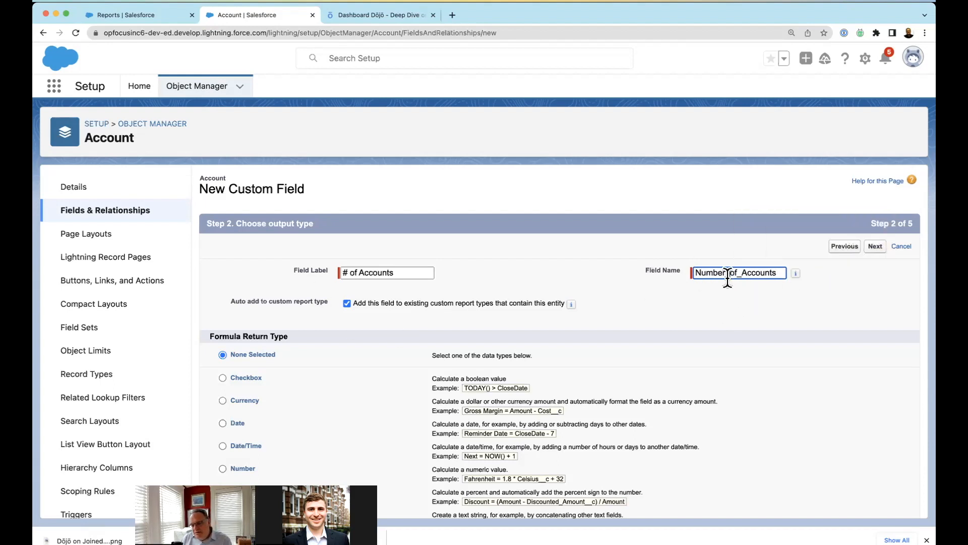
{"action": "left_click_drag", "start_coordinate": [731, 276], "coordinate": [664, 279]}
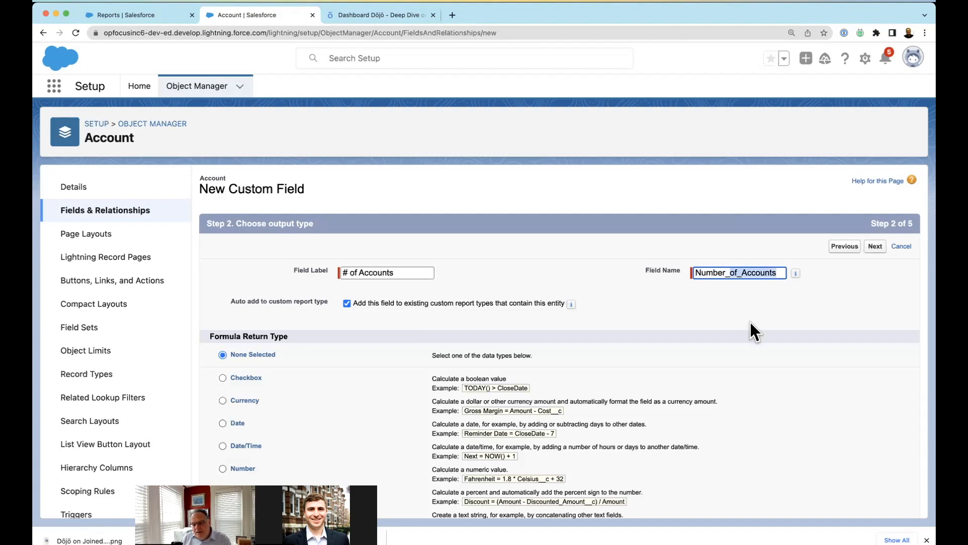
{"action": "left_click", "coordinate": [588, 322]}
- Set the formula return type to Number with 0 decimal places and proceed to the formula entry
{"action": "scroll", "coordinate": [589, 323], "scroll_direction": "down", "scroll_amount": 3}
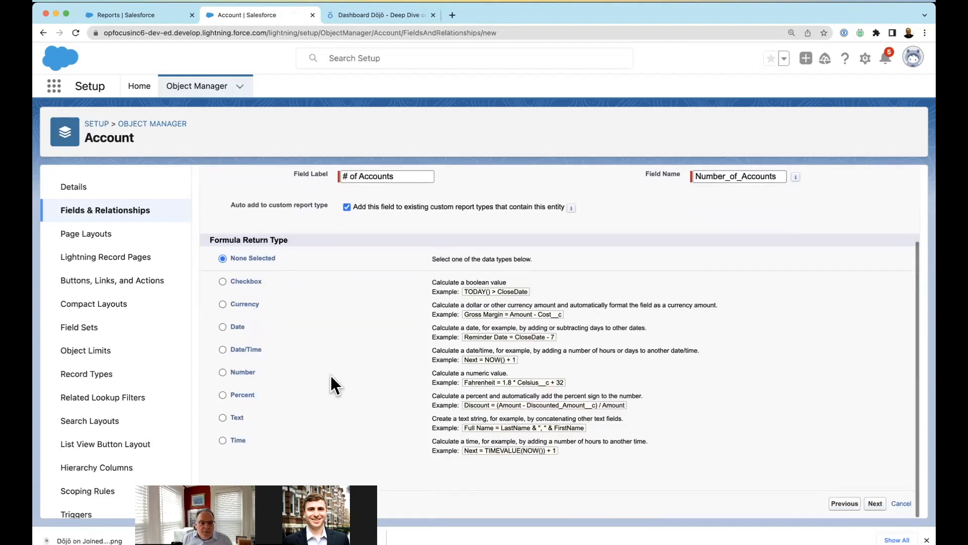
{"action": "left_click", "coordinate": [244, 371]}
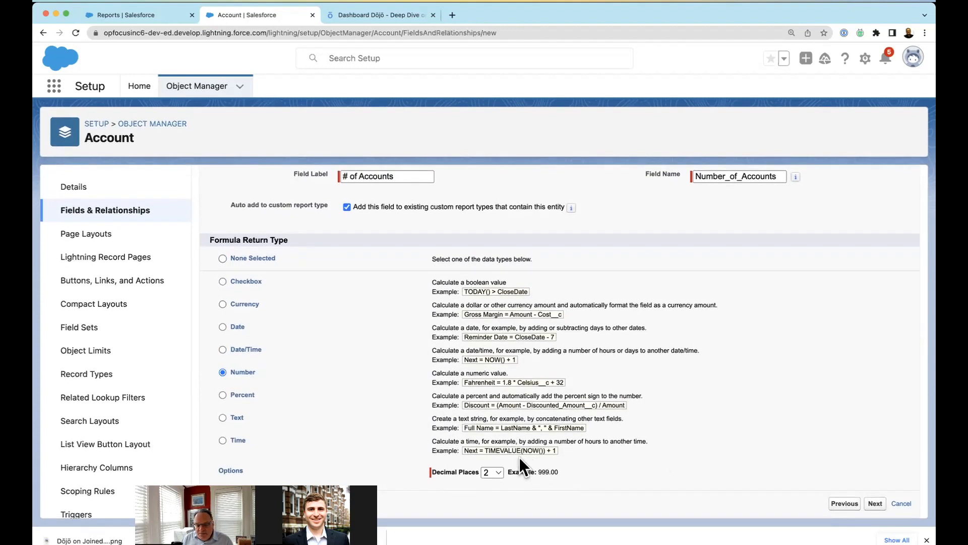
{"action": "left_click", "coordinate": [496, 471]}
{"action": "left_click", "coordinate": [497, 447]}
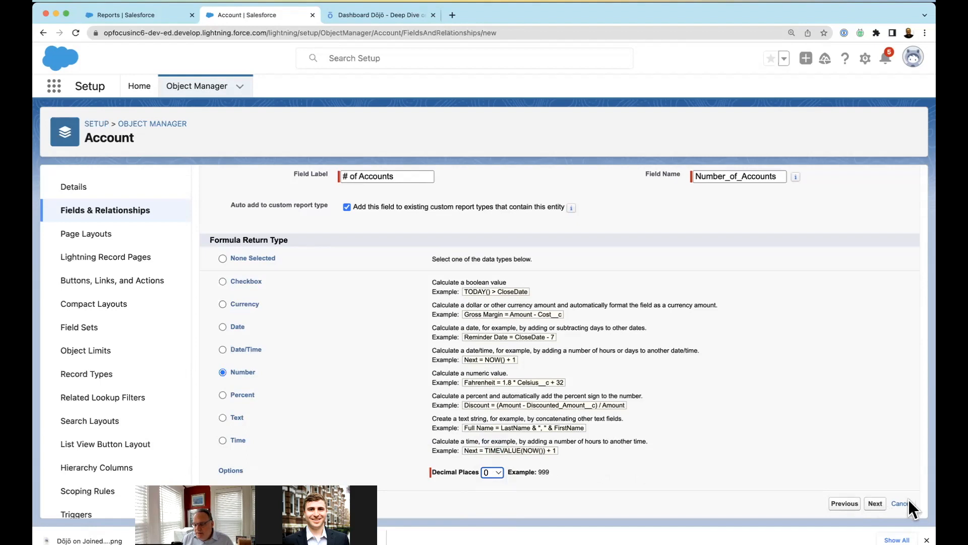
{"action": "left_click", "coordinate": [874, 503]}
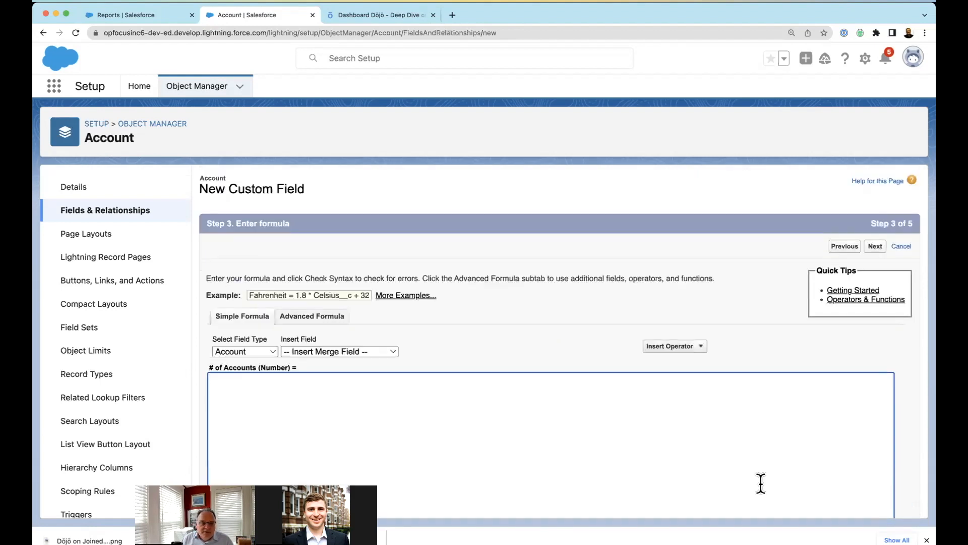
- Enter 1 as the field's formula and switch to the advanced formula editor to look over its functions
{"action": "type", "text": "1"}
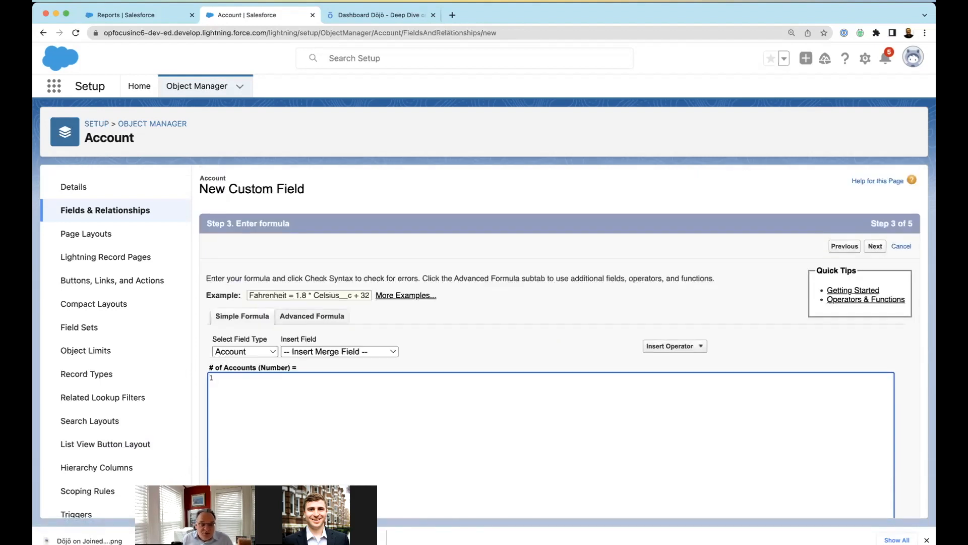
{"action": "scroll", "coordinate": [450, 209], "scroll_direction": "down", "scroll_amount": 5}
{"action": "scroll", "coordinate": [449, 209], "scroll_direction": "up", "scroll_amount": 4}
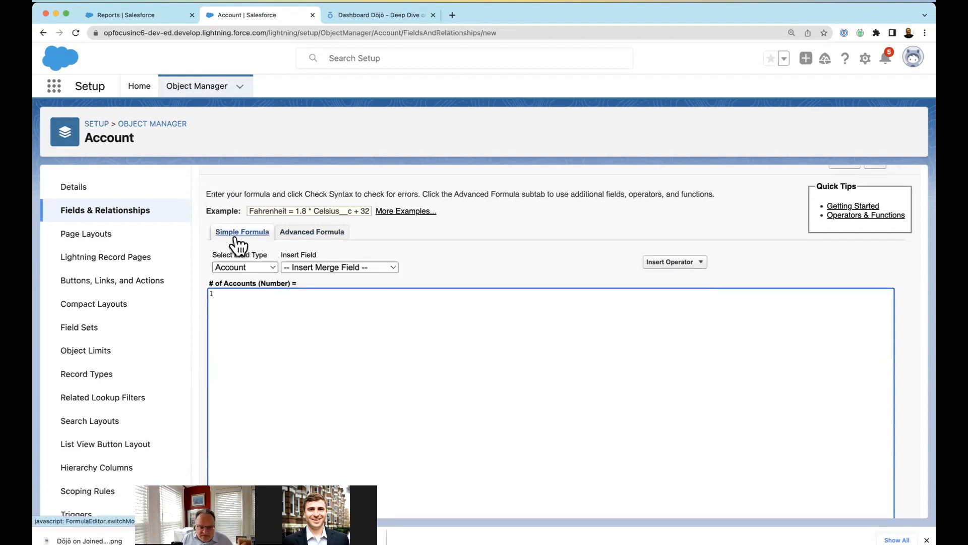
{"action": "left_click", "coordinate": [311, 233]}
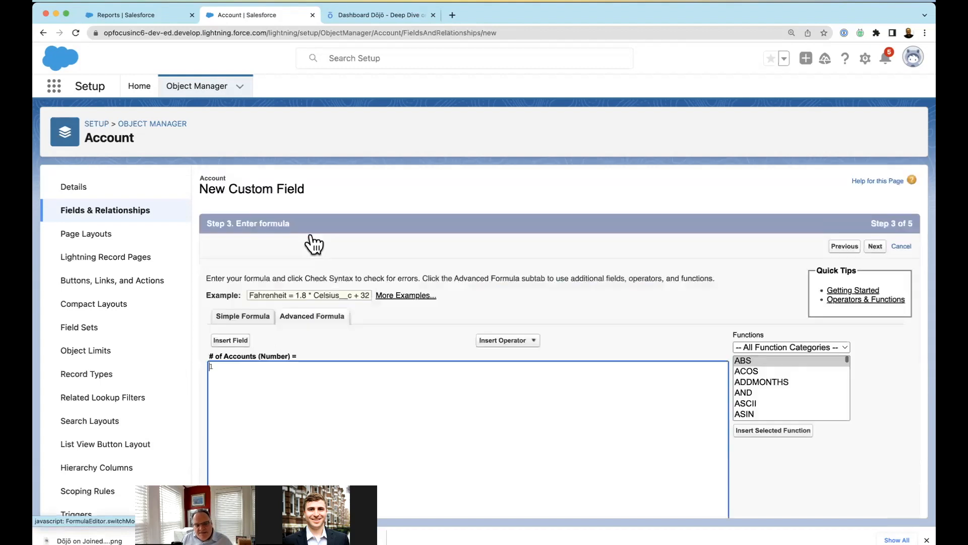
{"action": "scroll", "coordinate": [393, 424], "scroll_direction": "down", "scroll_amount": 2}
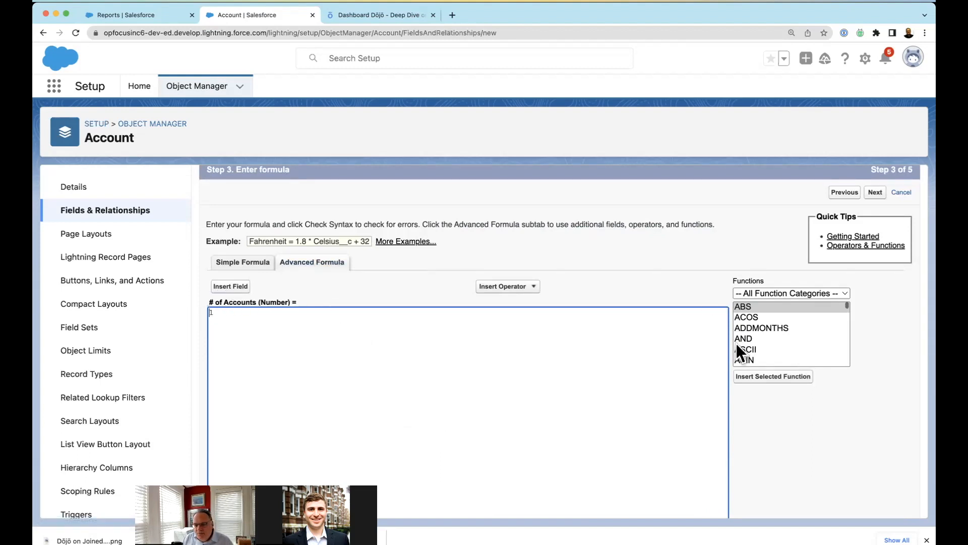
{"action": "scroll", "coordinate": [781, 325], "scroll_direction": "down", "scroll_amount": 3}
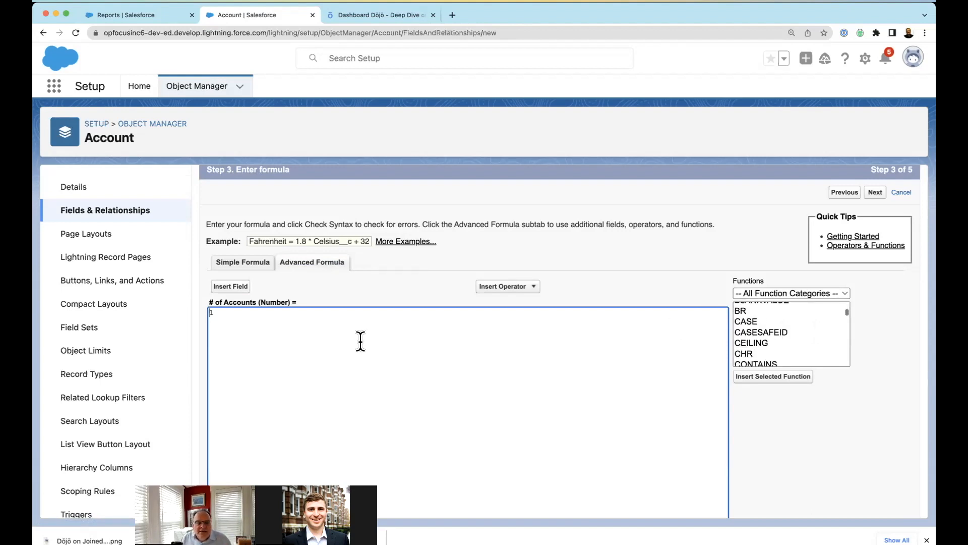
- Check the formula's syntax and proceed to the field-level security settings
{"action": "scroll", "coordinate": [328, 270], "scroll_direction": "down", "scroll_amount": 5}
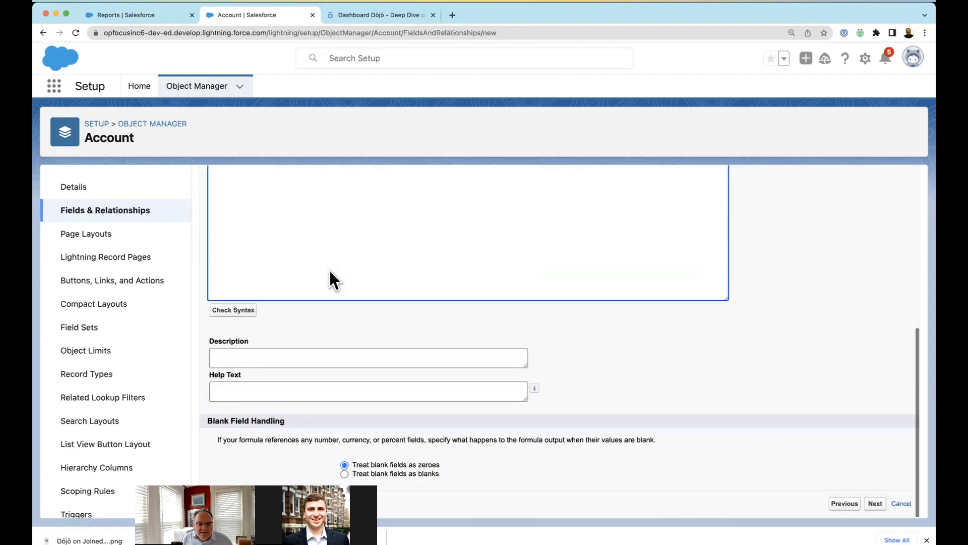
{"action": "left_click", "coordinate": [243, 311]}
{"action": "scroll", "coordinate": [539, 401], "scroll_direction": "down", "scroll_amount": 4}
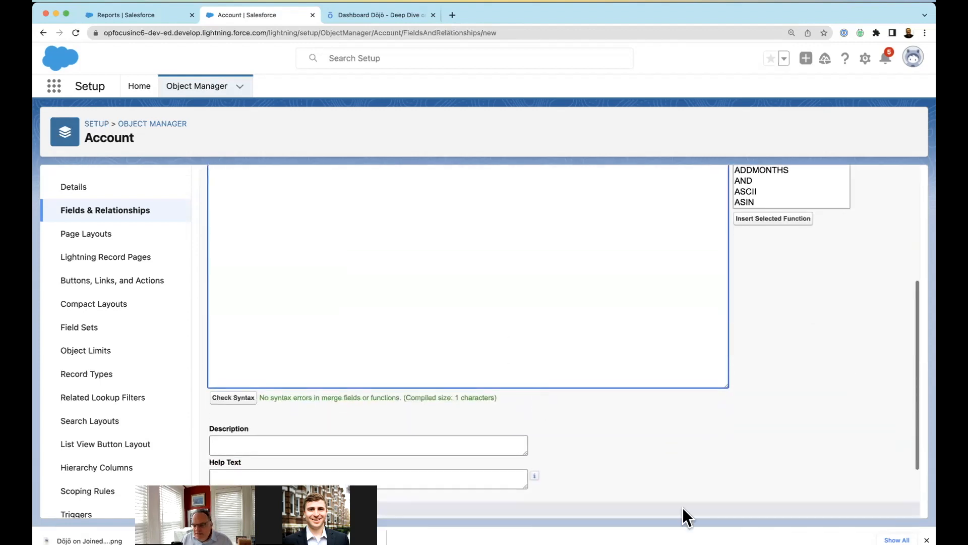
{"action": "scroll", "coordinate": [752, 447], "scroll_direction": "down", "scroll_amount": 2}
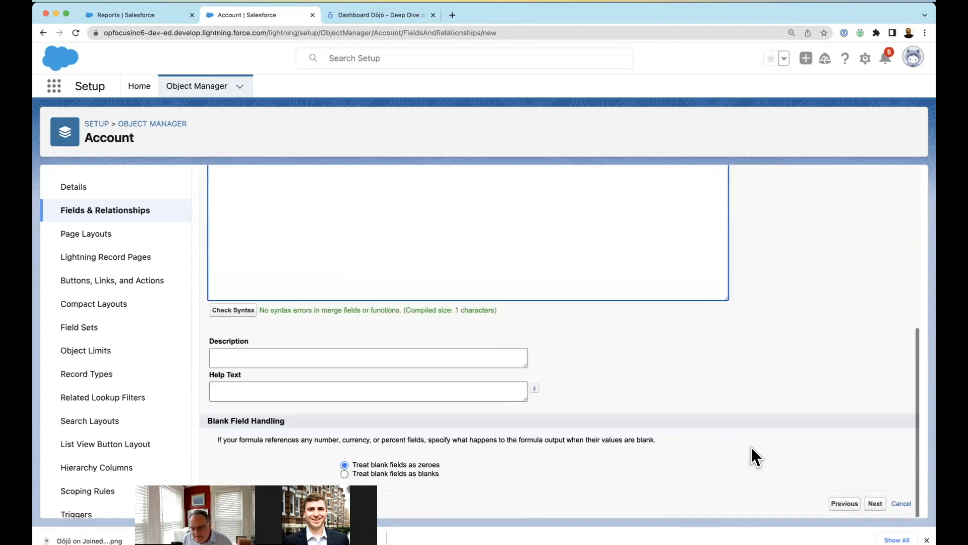
{"action": "left_click", "coordinate": [877, 502]}
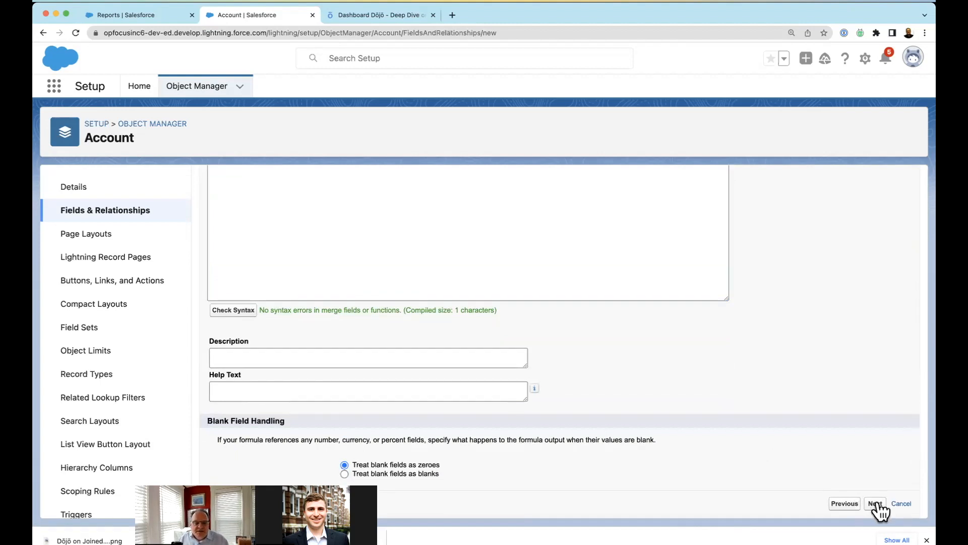
- Accept the default field-level security, exclude the field from all page layouts, and save it
{"action": "scroll", "coordinate": [751, 262], "scroll_direction": "down", "scroll_amount": 1}
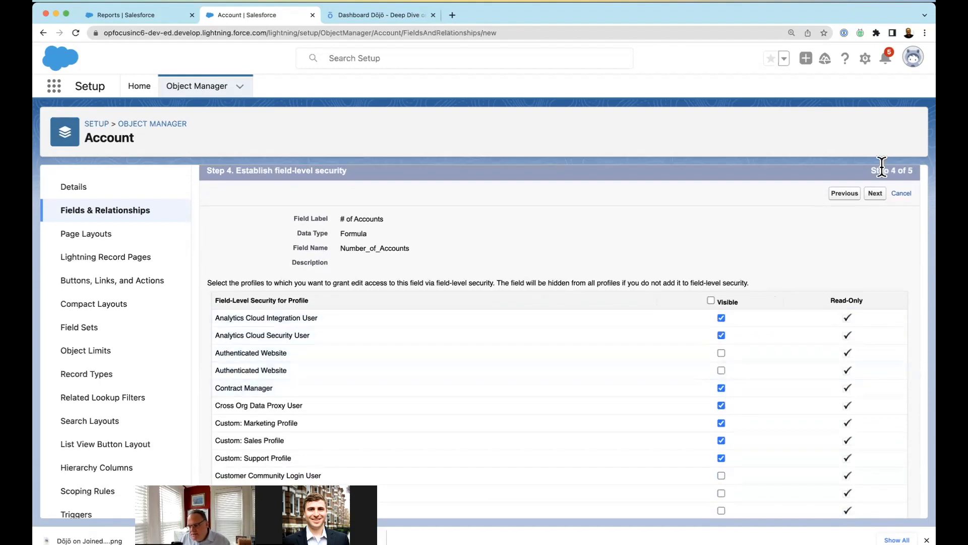
{"action": "left_click", "coordinate": [875, 195]}
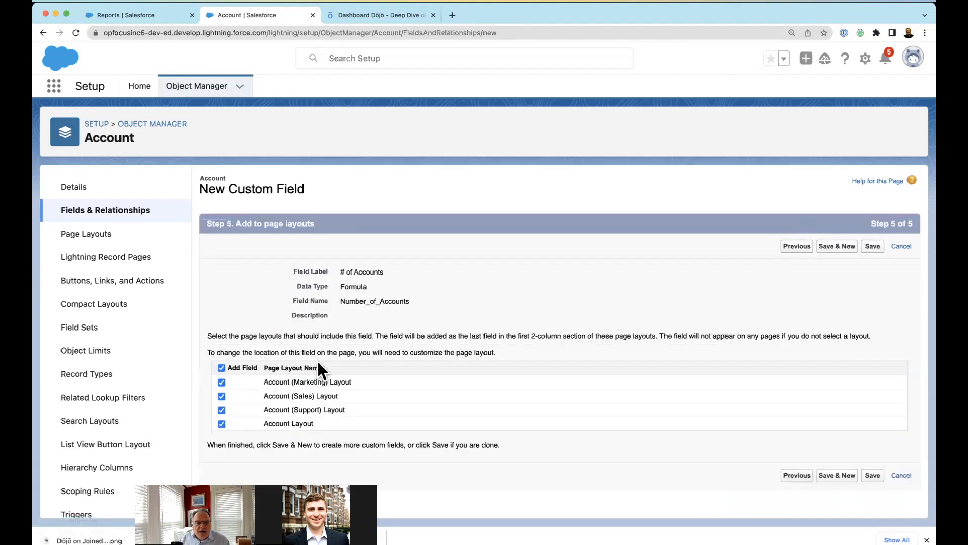
{"action": "left_click", "coordinate": [221, 368]}
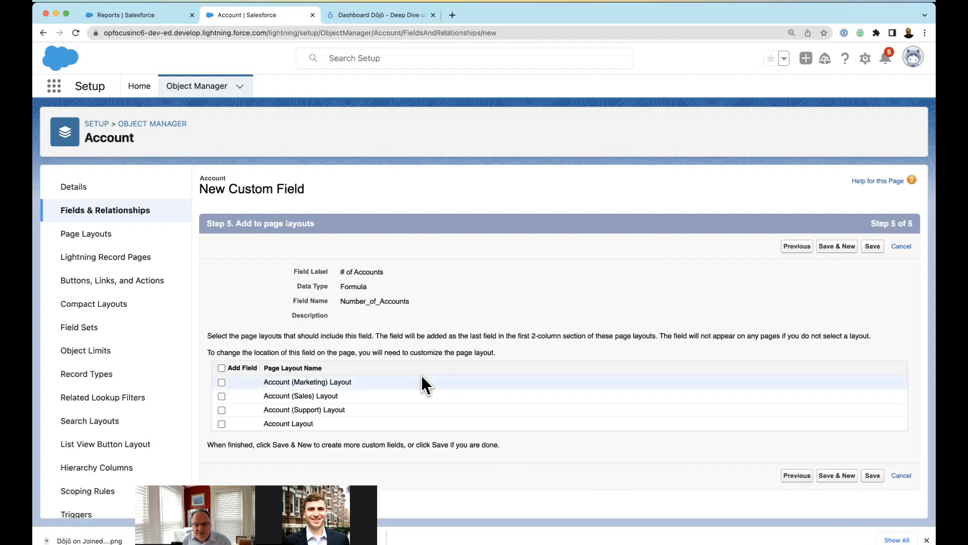
{"action": "left_click", "coordinate": [879, 244]}
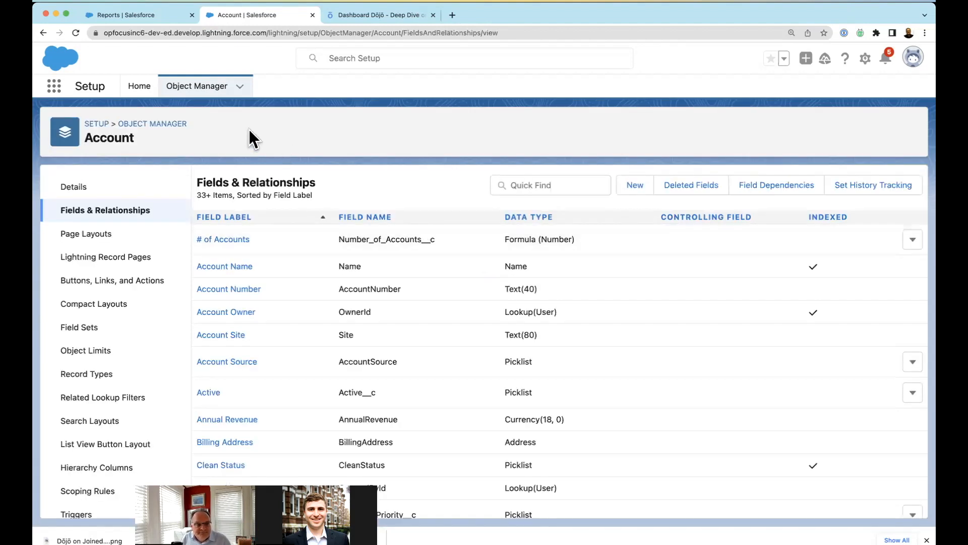
- Open the Opportunity object in the Object Manager and look through its fields and relationships
{"action": "left_click", "coordinate": [204, 90]}
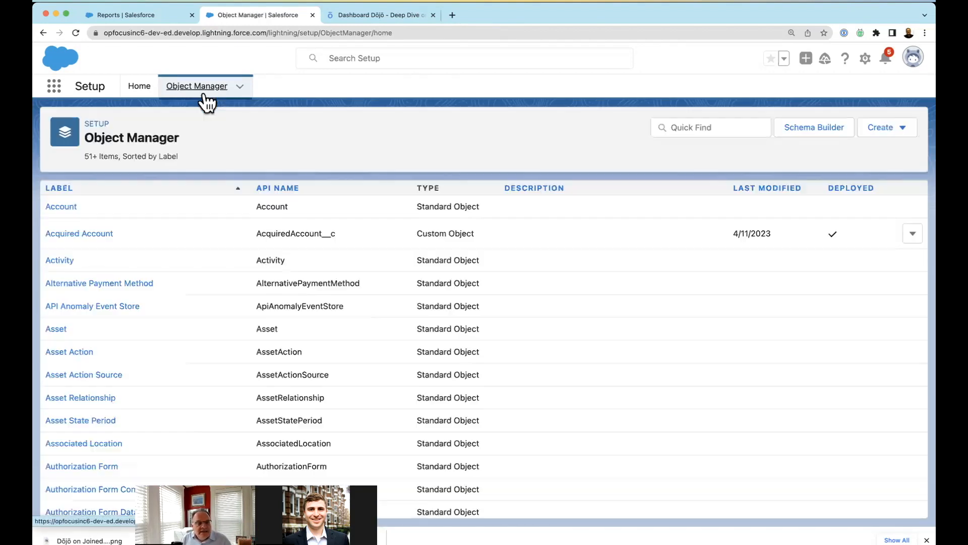
{"action": "left_click", "coordinate": [750, 127]}
{"action": "type", "text": "opp"}
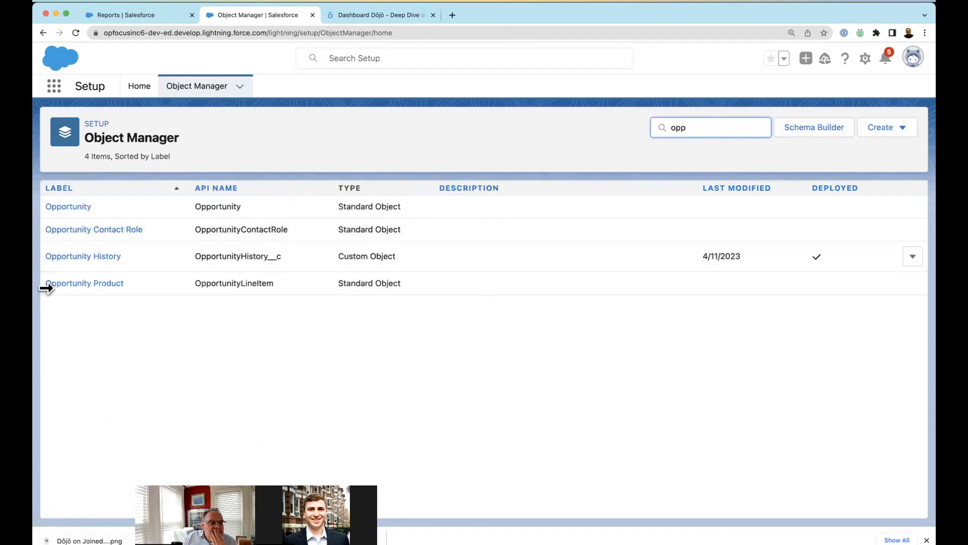
{"action": "left_click", "coordinate": [56, 211]}
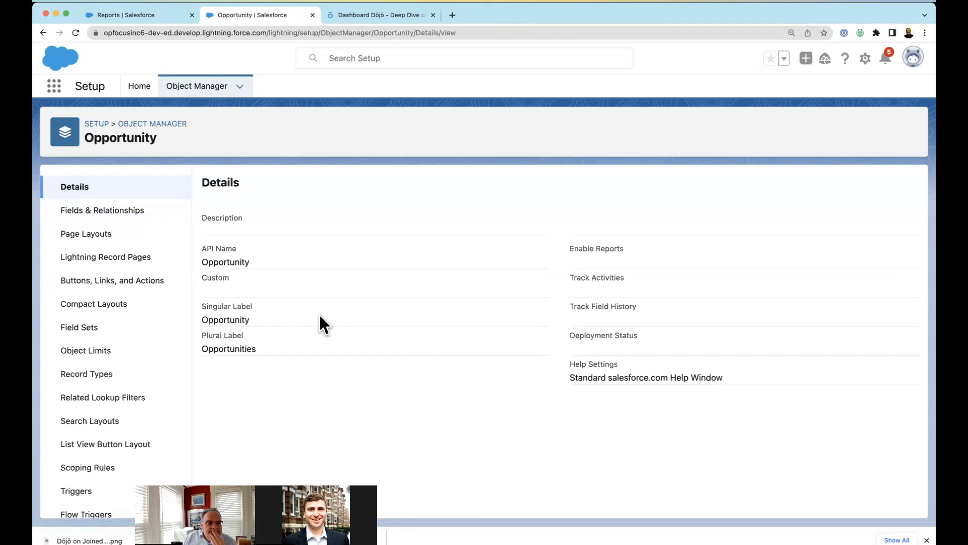
{"action": "left_click", "coordinate": [113, 209]}
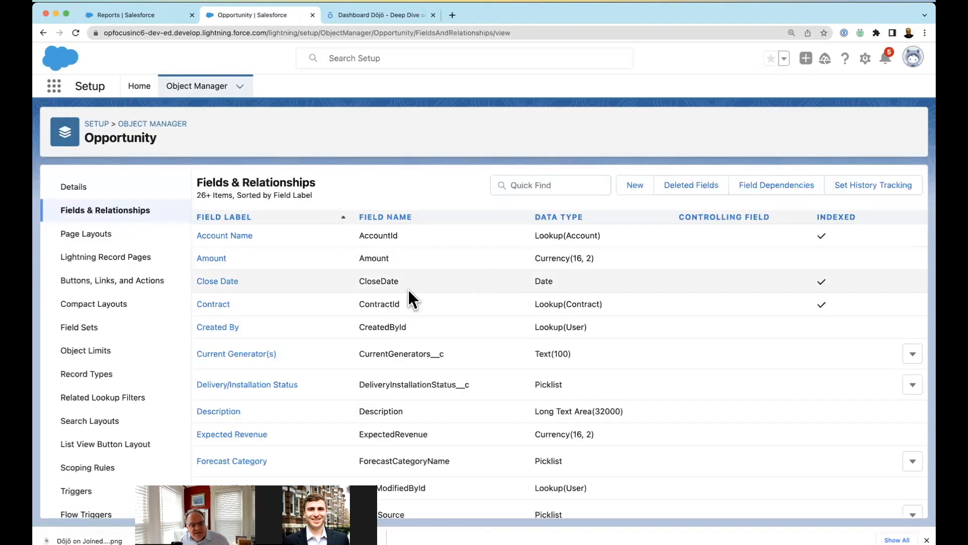
{"action": "scroll", "coordinate": [407, 290], "scroll_direction": "down", "scroll_amount": 10}
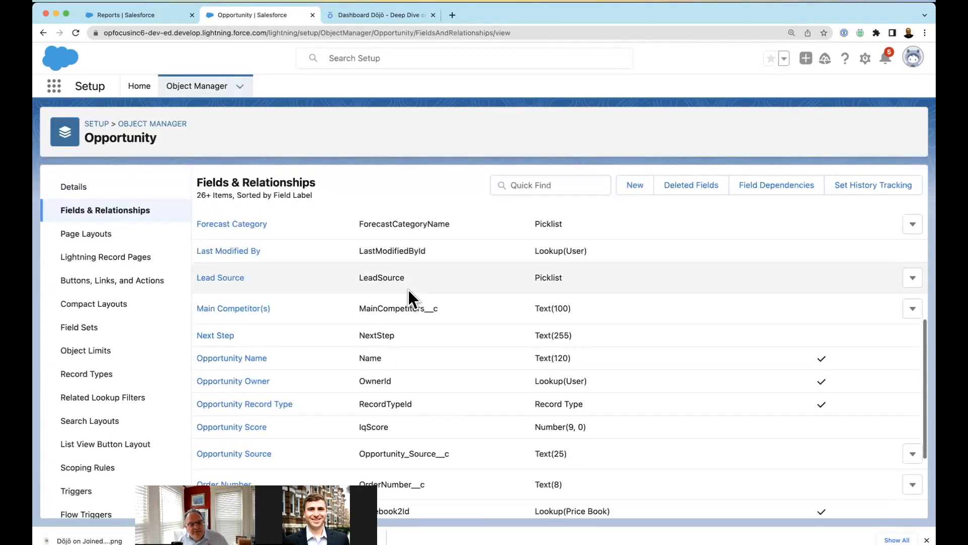
{"action": "scroll", "coordinate": [408, 289], "scroll_direction": "down", "scroll_amount": 1}
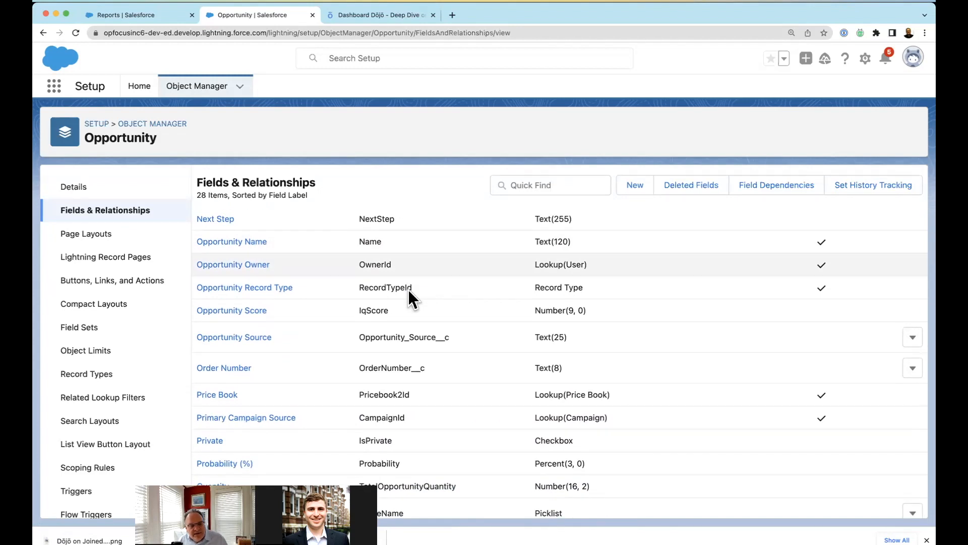
{"action": "scroll", "coordinate": [409, 290], "scroll_direction": "up", "scroll_amount": 10}
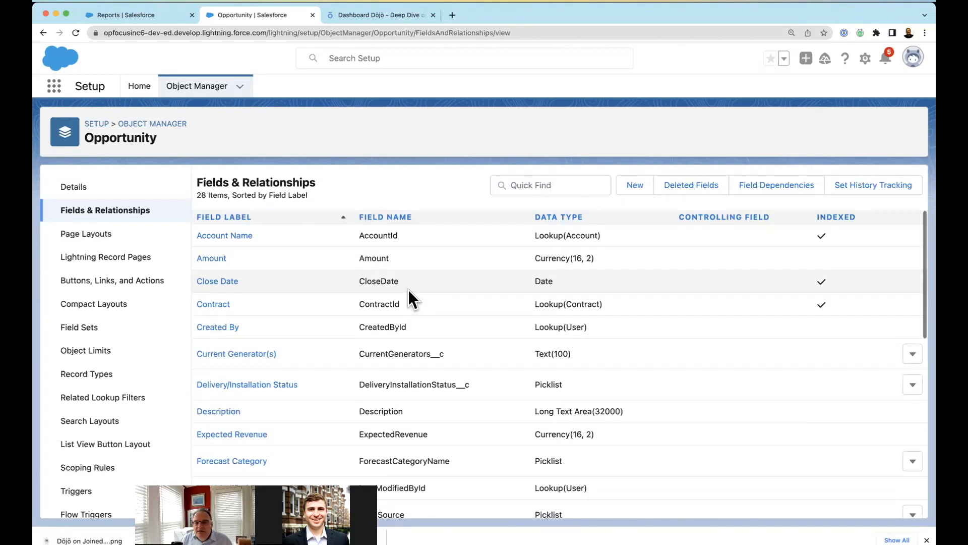
- Start a new formula field labelled "# of Opportunties" with the field name Number_of_Opportunties
{"action": "left_click", "coordinate": [630, 194]}
{"action": "left_click", "coordinate": [244, 370]}
{"action": "left_click", "coordinate": [871, 248]}
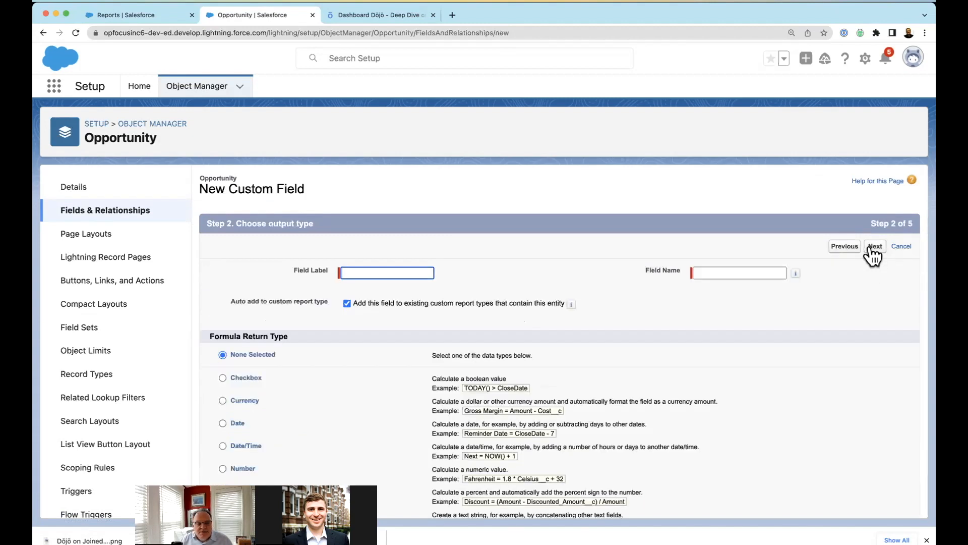
{"action": "type", "text": "#"}
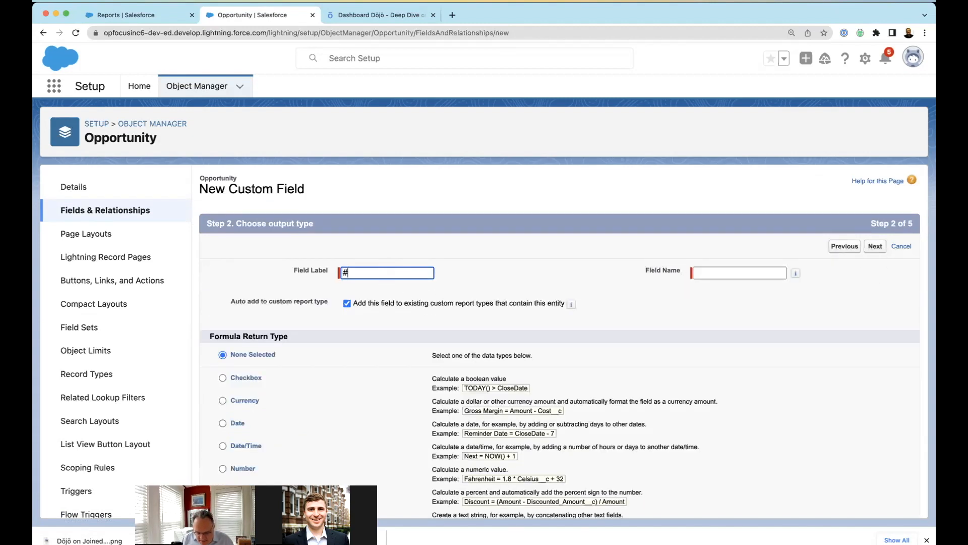
{"action": "type", "text": " of Opportunties"}
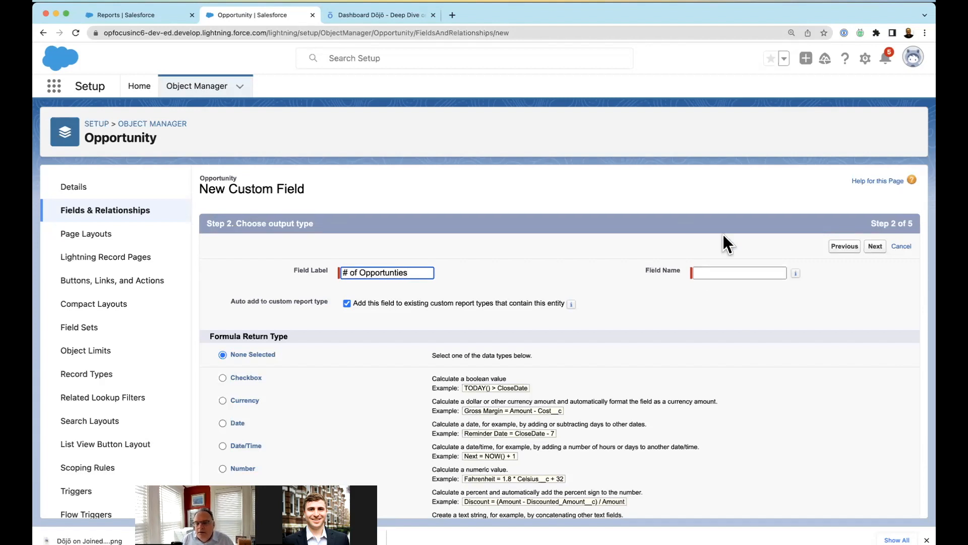
{"action": "left_click", "coordinate": [711, 272]}
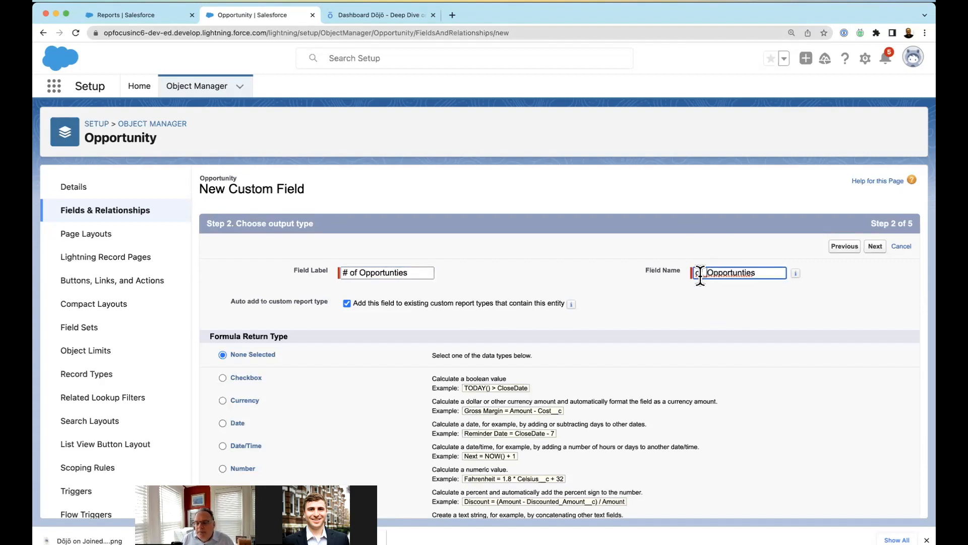
{"action": "type", "text": "Number_"}
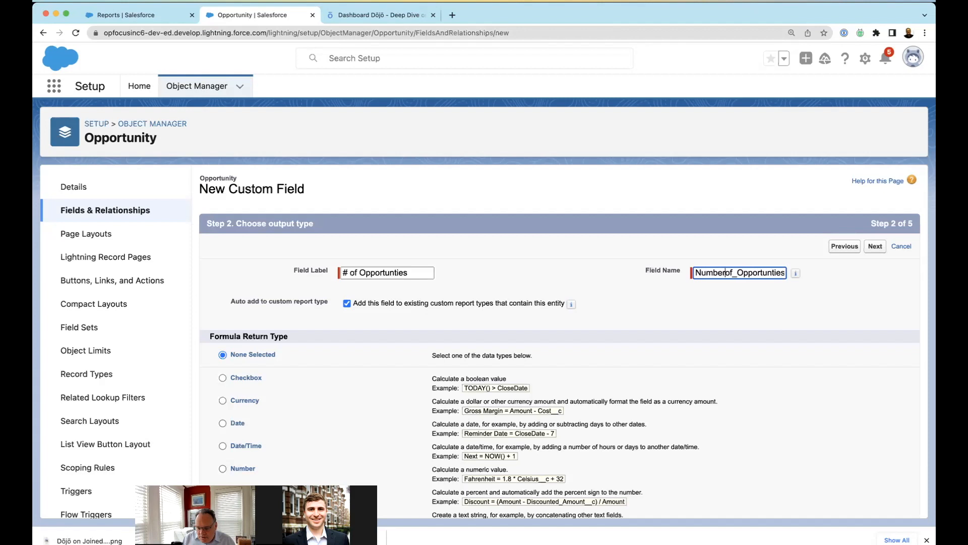
- Set the formula return type to Number, choose its decimal places, and proceed to the formula entry
{"action": "left_click", "coordinate": [237, 469]}
{"action": "scroll", "coordinate": [390, 402], "scroll_direction": "down", "scroll_amount": 3}
{"action": "left_click", "coordinate": [495, 472]}
{"action": "left_click", "coordinate": [494, 446]}
{"action": "left_click", "coordinate": [874, 501]}
- Enter the Power of One formula for the opportunity count field and proceed to the field-level security settings
{"action": "left_click", "coordinate": [240, 390]}
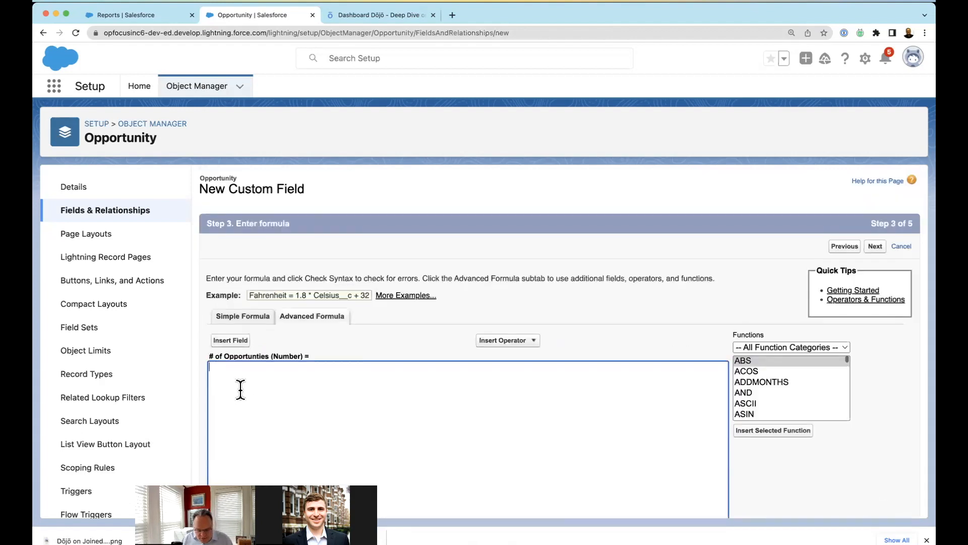
{"action": "scroll", "coordinate": [849, 452], "scroll_direction": "down", "scroll_amount": 7}
{"action": "left_click", "coordinate": [872, 503]}
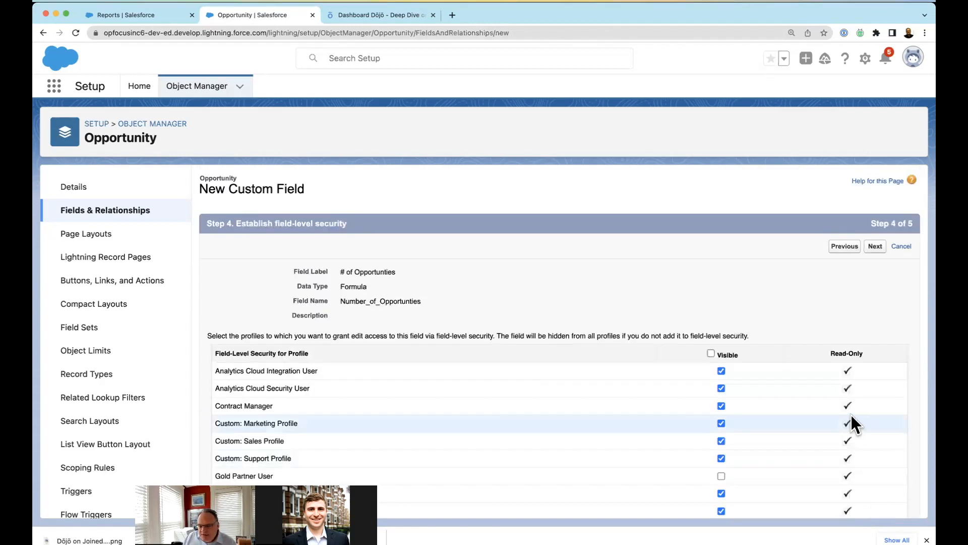
- Accept the default field-level security, exclude the field from all page layouts, and save it while starting another new field
{"action": "left_click", "coordinate": [876, 247]}
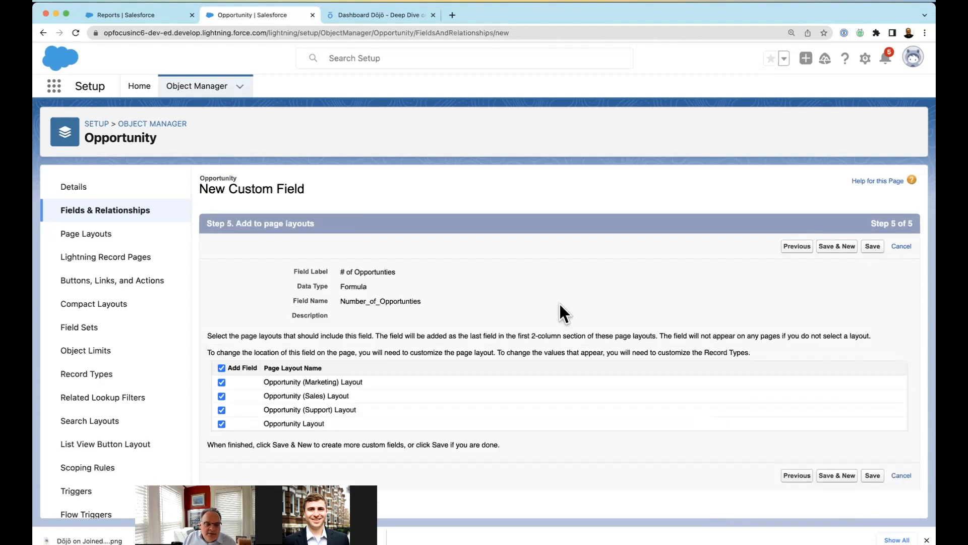
{"action": "left_click", "coordinate": [221, 367]}
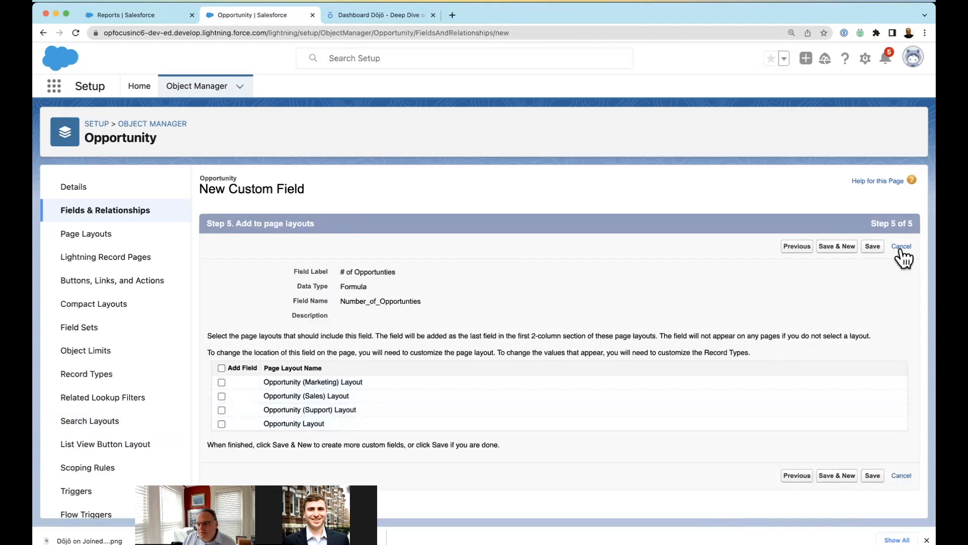
{"action": "left_click", "coordinate": [840, 249]}
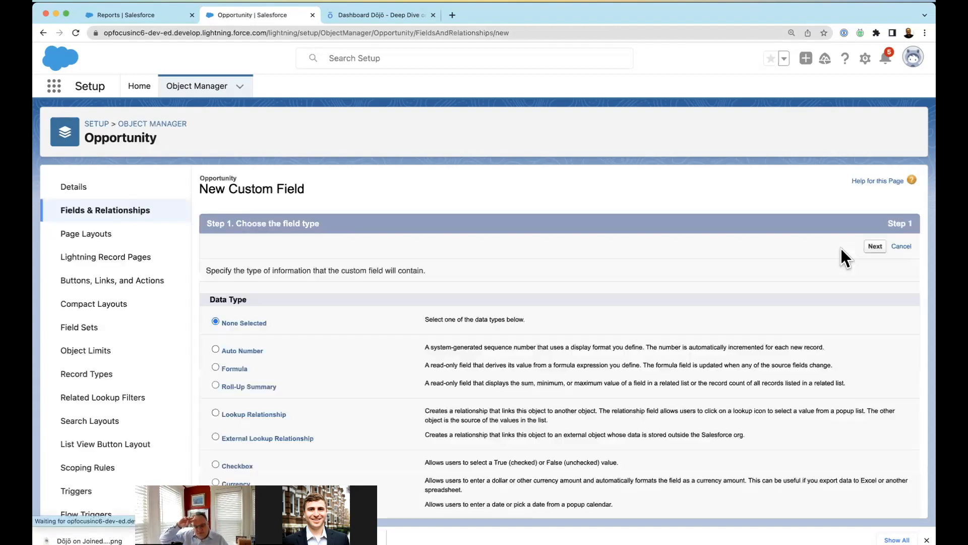
- Switch to the PowerPoint slide to review the Won Amount and Closed Amount formulas, and return to Chrome
{"action": "key", "text": "super+Tab"}
{"action": "key", "text": "super+Tab"}
{"action": "key", "text": "super+Tab"}
{"action": "key", "text": "super+Tab"}
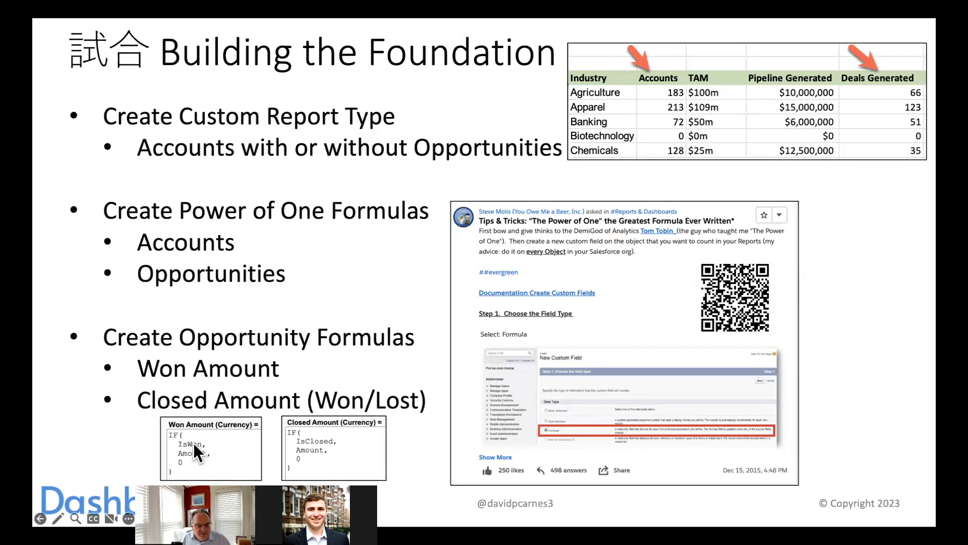
{"action": "key", "text": "super+Tab"}
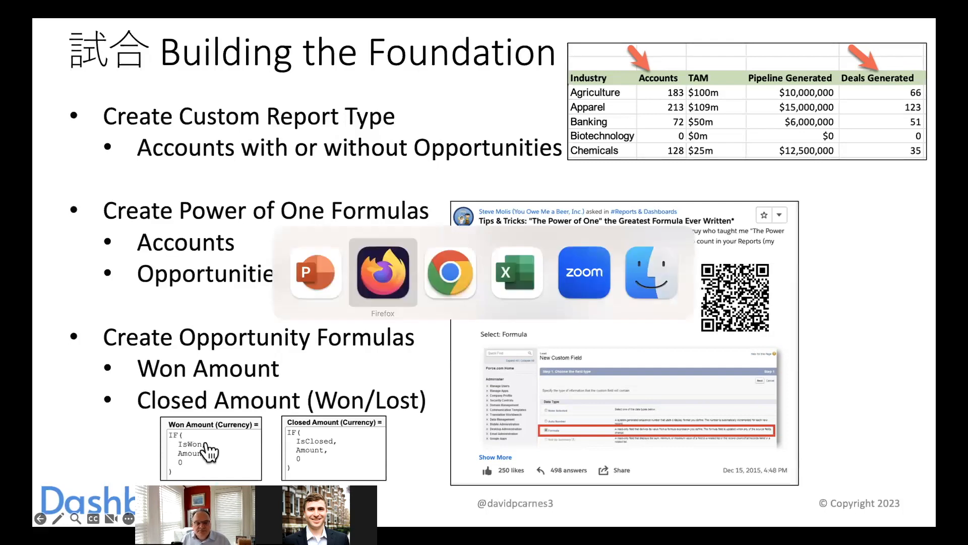
{"action": "key", "text": "super+Tab"}
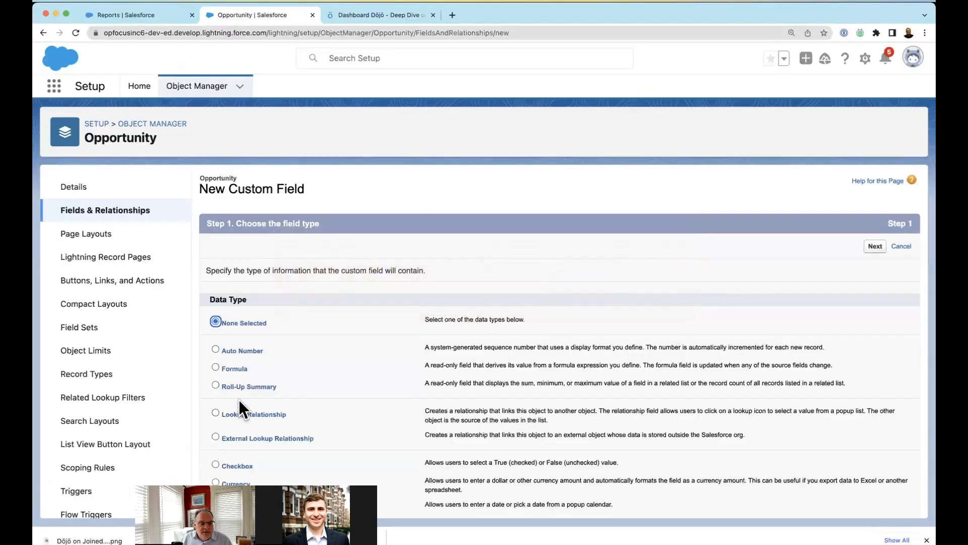
- Choose Formula as the new field's data type and label the field "Won Amount" with the field name Won_Amount
{"action": "left_click", "coordinate": [234, 369]}
{"action": "left_click", "coordinate": [876, 247]}
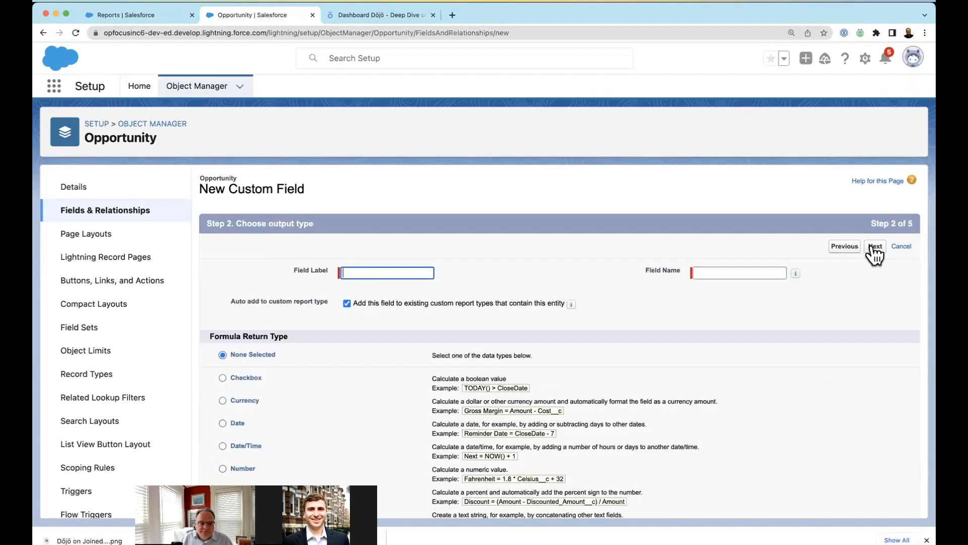
{"action": "type", "text": "Won Amount"}
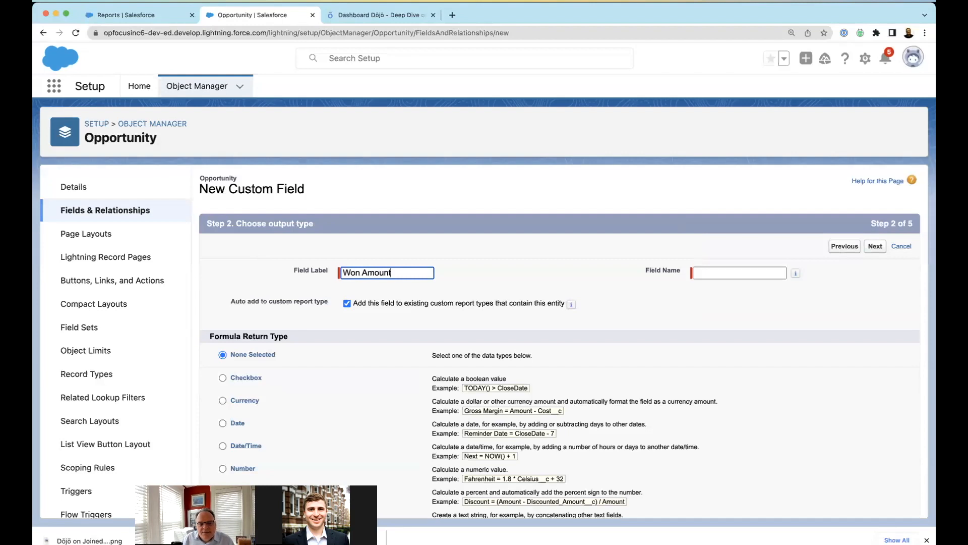
{"action": "left_click", "coordinate": [470, 260]}
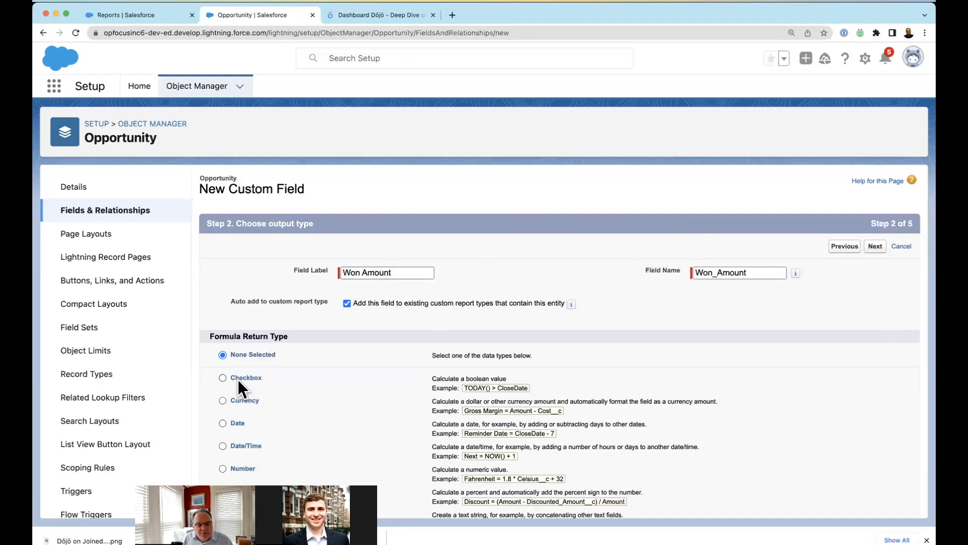
- Set the formula return type to Currency with 2 decimal places and proceed to the formula entry
{"action": "scroll", "coordinate": [252, 415], "scroll_direction": "down", "scroll_amount": 3}
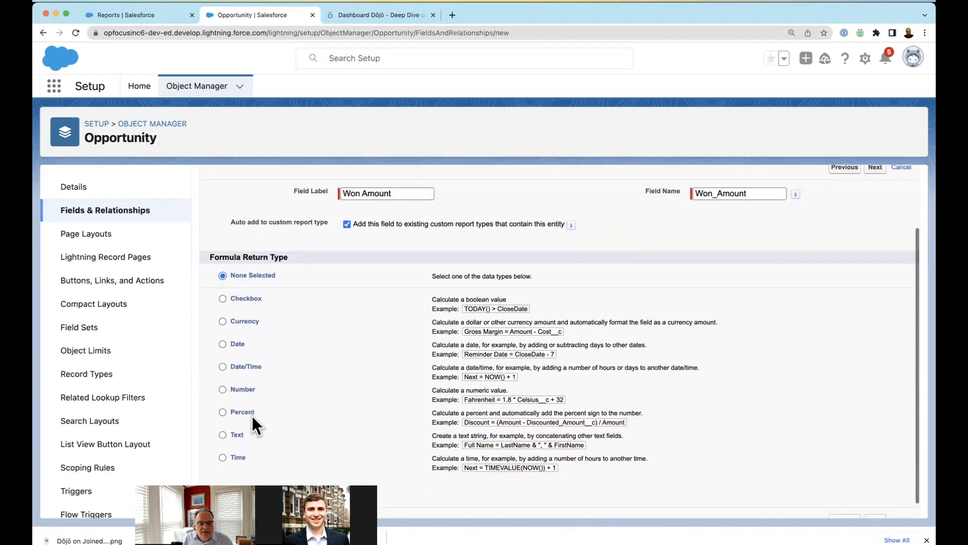
{"action": "left_click", "coordinate": [244, 320]}
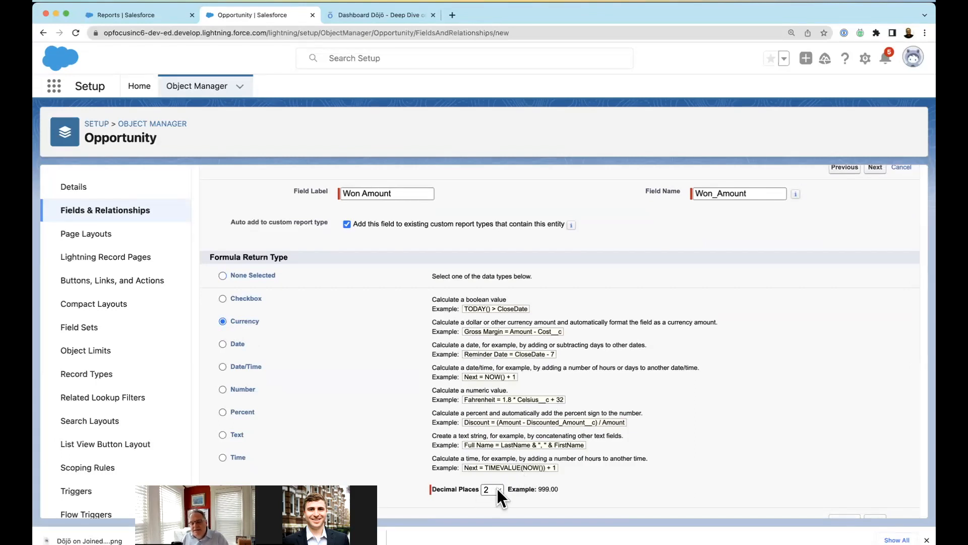
{"action": "left_click", "coordinate": [875, 169]}
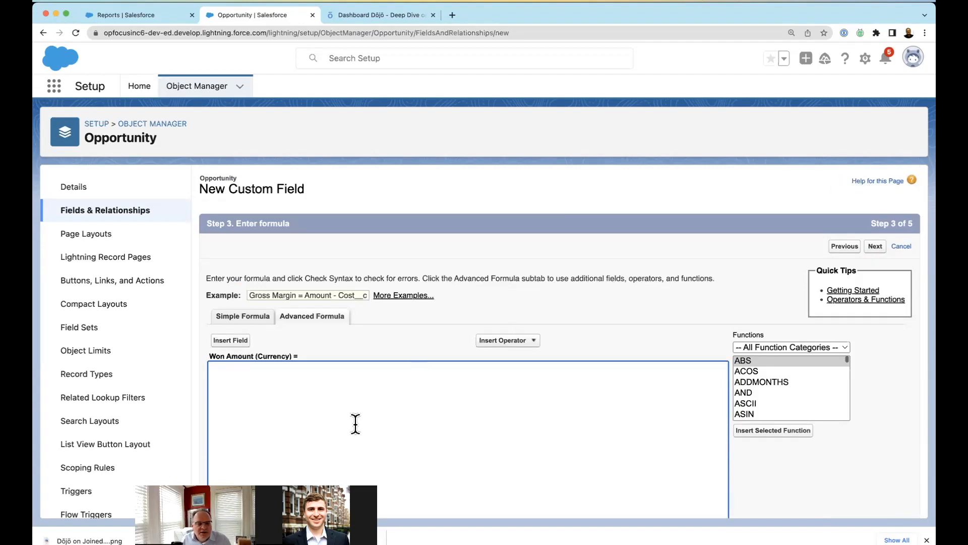
- Begin an IF formula for Won Amount and insert the Opportunity's Won field (IsWon) as its condition
{"action": "type", "text": "IF("}
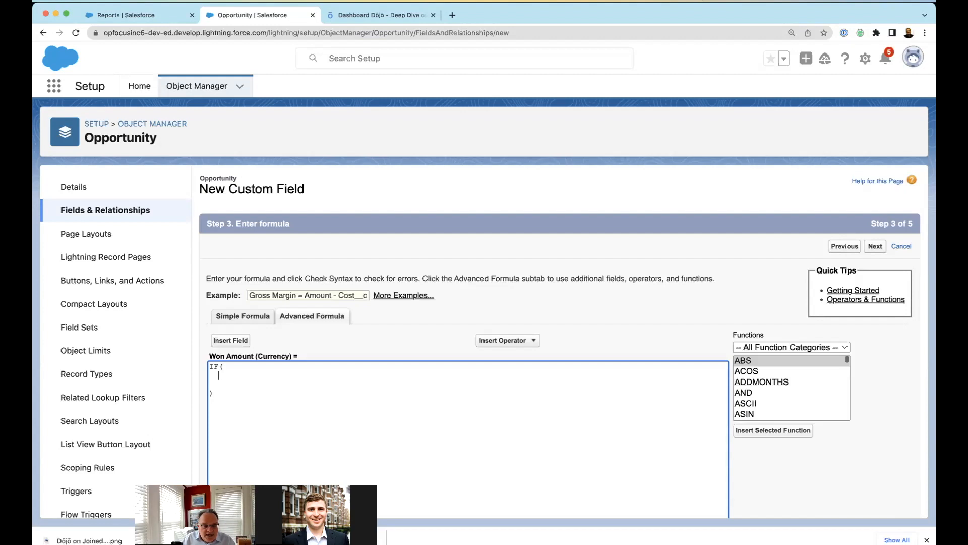
{"action": "left_click", "coordinate": [224, 340]}
{"action": "scroll", "coordinate": [429, 343], "scroll_direction": "down", "scroll_amount": 10}
{"action": "left_click", "coordinate": [417, 381]}
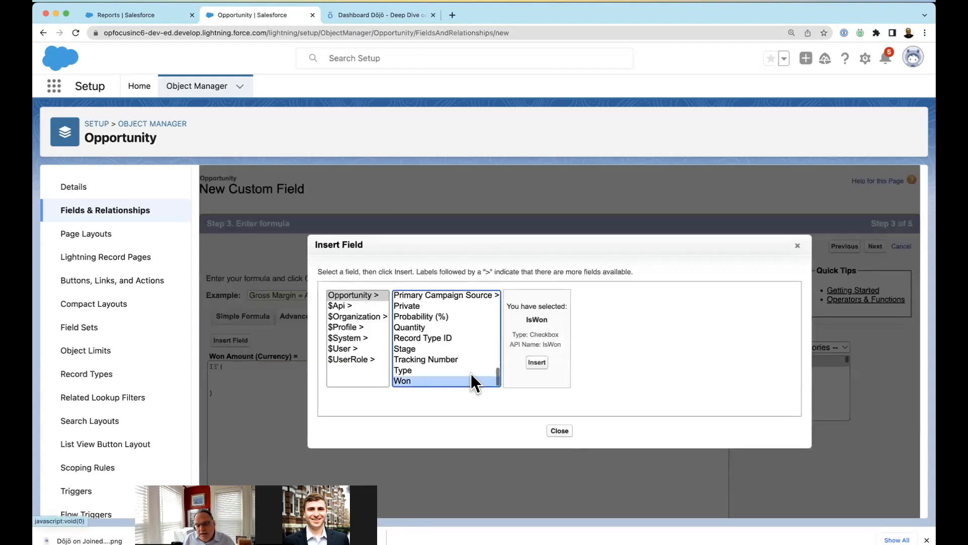
{"action": "left_click", "coordinate": [529, 318]}
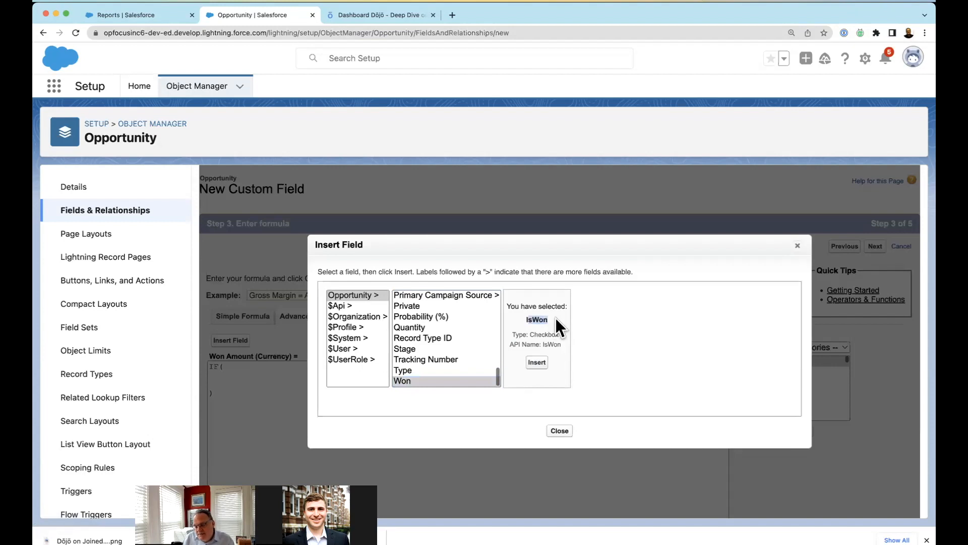
{"action": "left_click", "coordinate": [548, 365]}
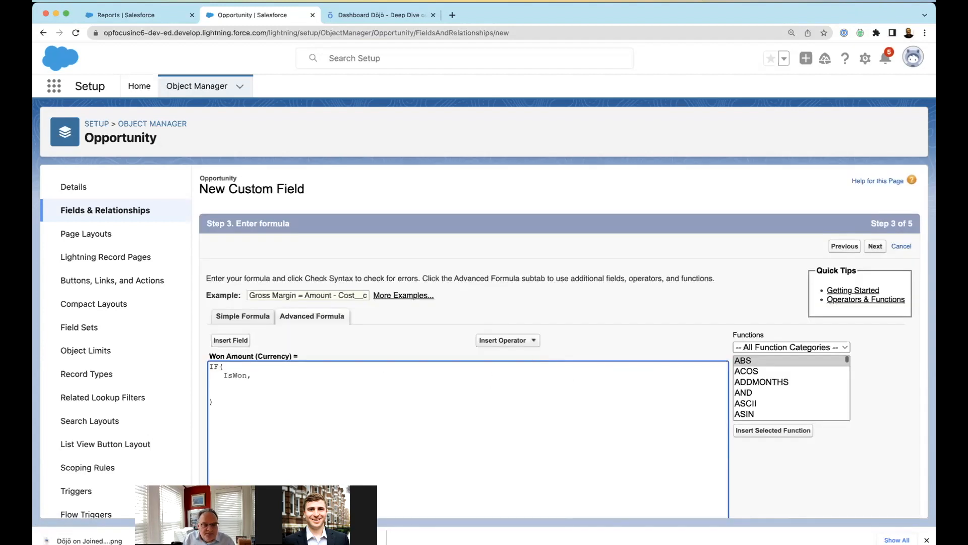
- Tidy the IsWon line's indentation and complete the IF formula with Amount as the true value and 0 as the false value
{"action": "key", "text": "BackSpace"}
{"action": "left_click", "coordinate": [238, 386]}
{"action": "type", "text": "Amount,"}
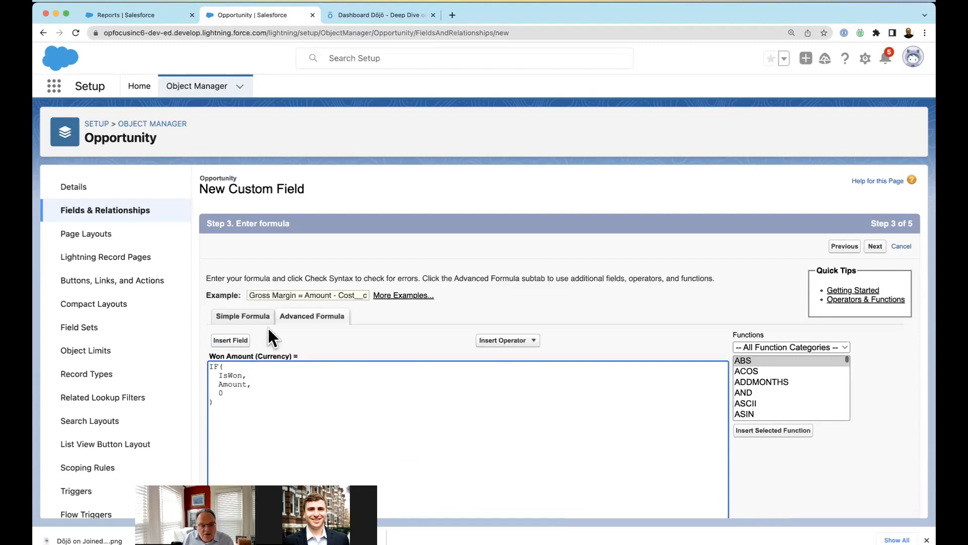
- Check the Won Amount formula's syntax and copy the entire IF formula for reuse
{"action": "scroll", "coordinate": [268, 327], "scroll_direction": "down", "scroll_amount": 3}
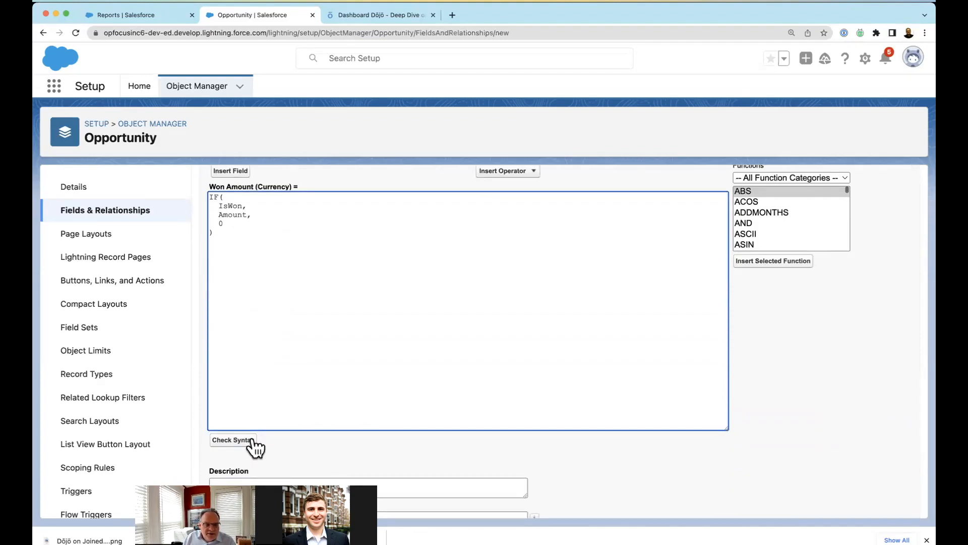
{"action": "left_click", "coordinate": [230, 445]}
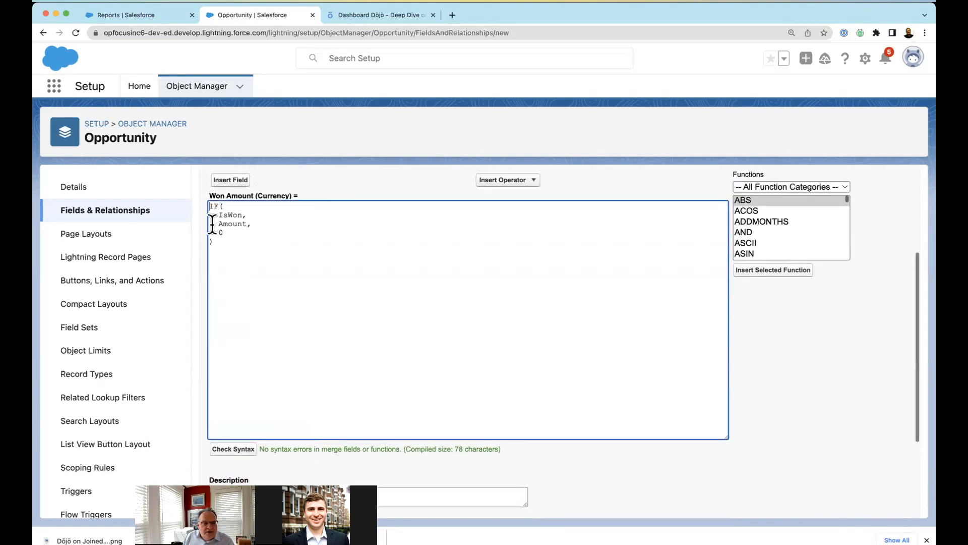
{"action": "left_click_drag", "start_coordinate": [221, 244], "coordinate": [197, 207]}
{"action": "key", "text": "super+c"}
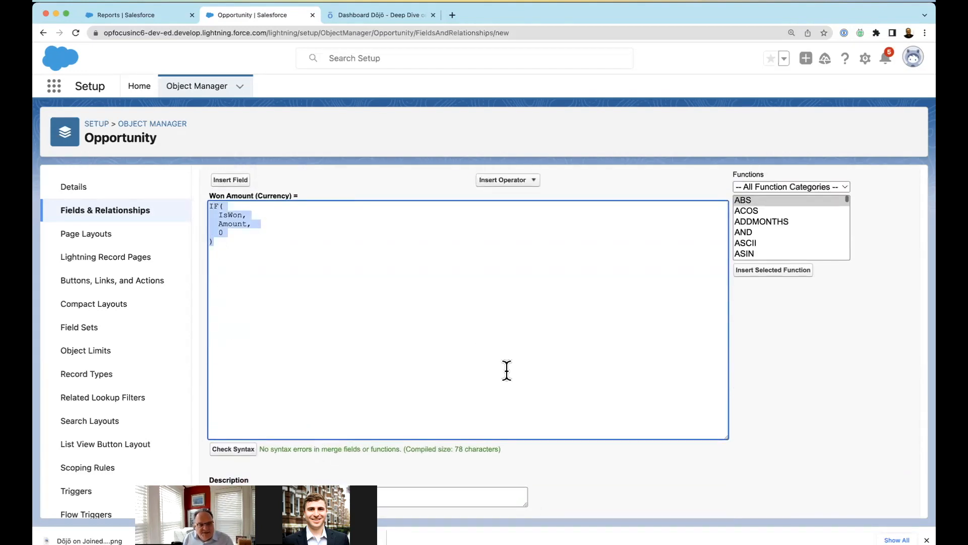
{"action": "scroll", "coordinate": [506, 370], "scroll_direction": "down", "scroll_amount": 3}
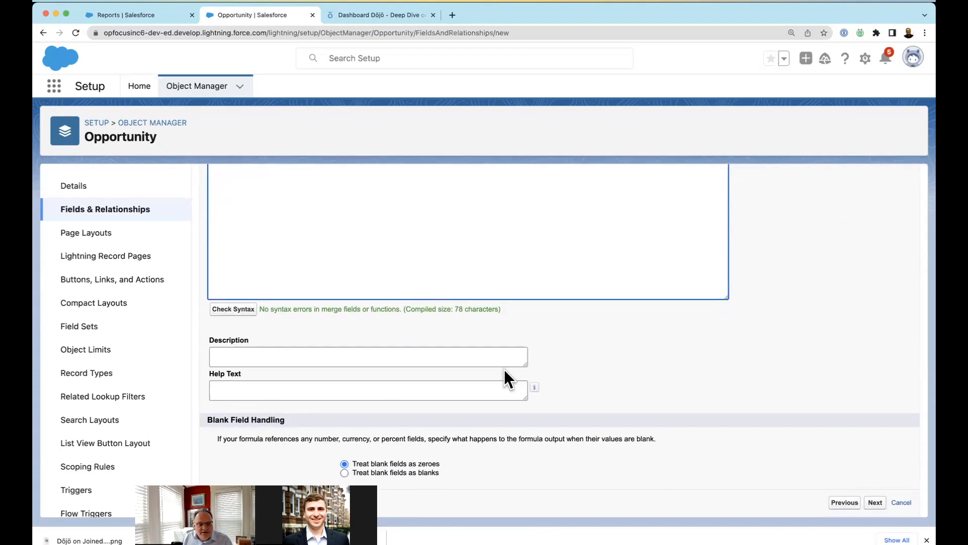
- Save the Won Amount field with blanks treated as zeroes, default field-level security and no page layouts, and start another new field
{"action": "left_click_drag", "start_coordinate": [356, 465], "coordinate": [389, 468]}
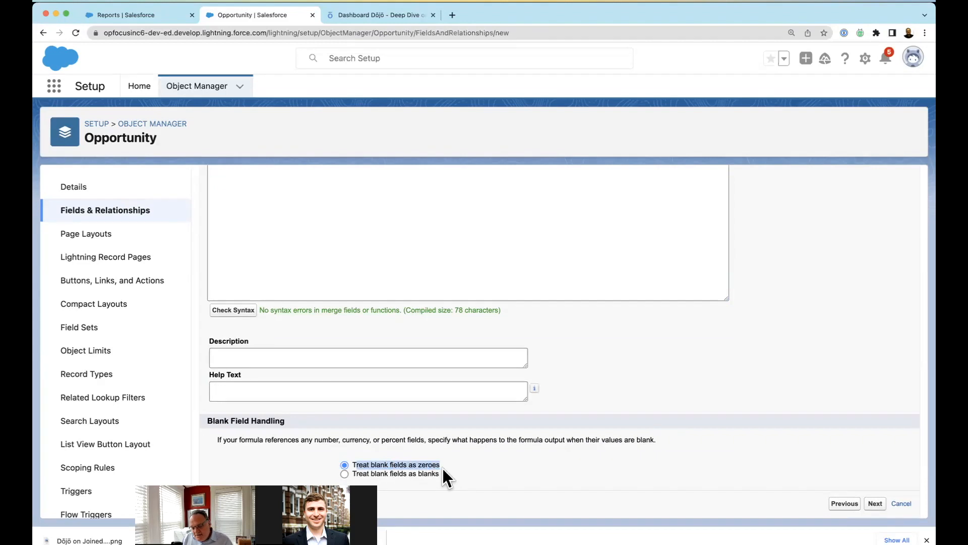
{"action": "left_click", "coordinate": [876, 504]}
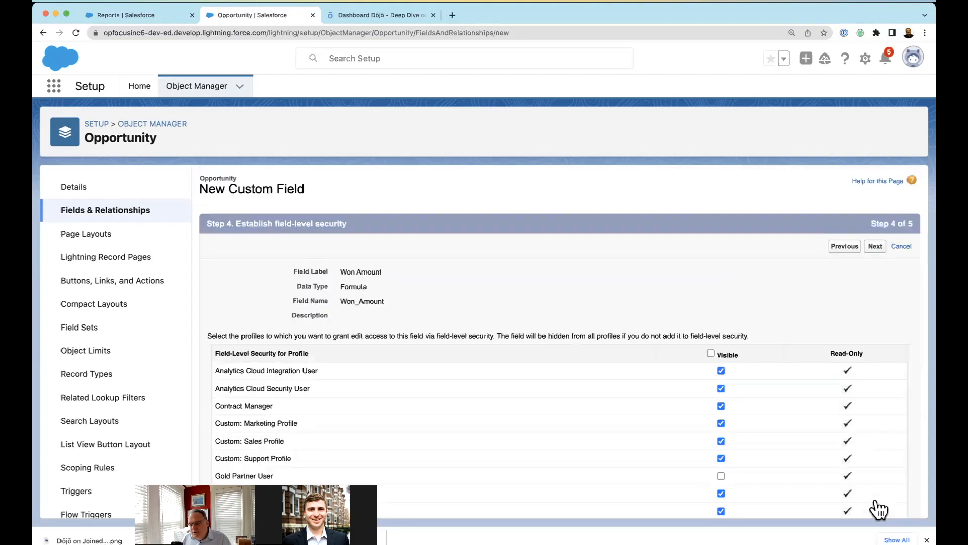
{"action": "left_click", "coordinate": [875, 246]}
{"action": "left_click", "coordinate": [221, 368]}
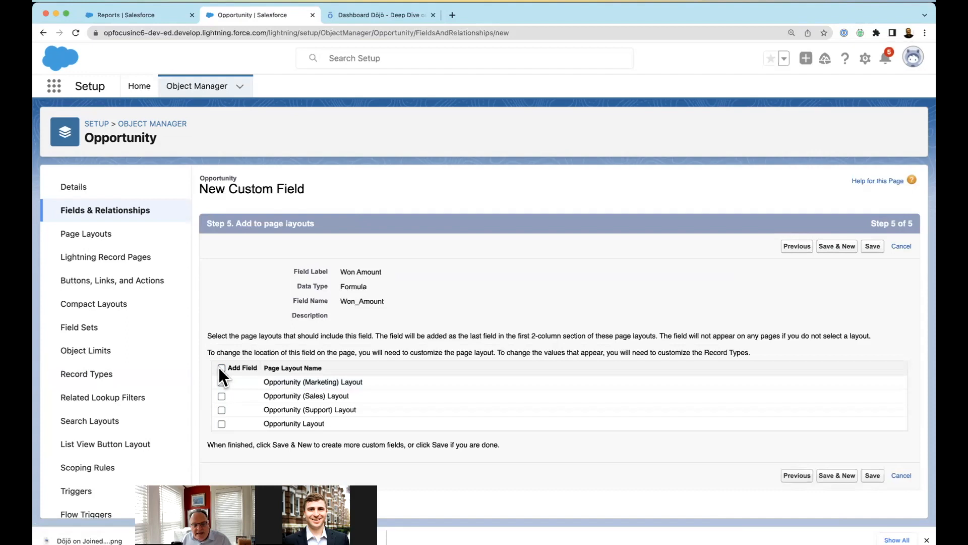
{"action": "left_click", "coordinate": [853, 247]}
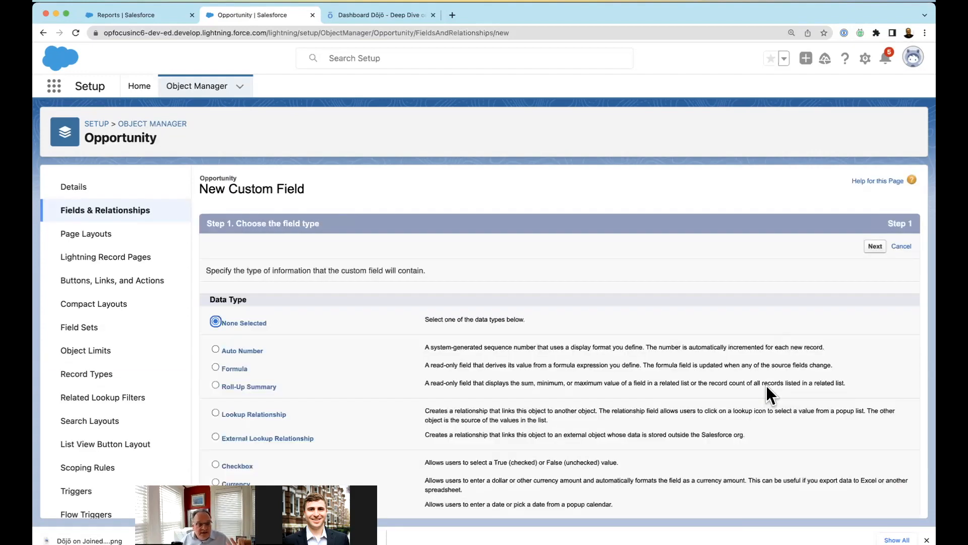
- Choose Formula as the data type and label the new field Closed Amount, auto-added to existing custom report types
{"action": "scroll", "coordinate": [307, 381], "scroll_direction": "down", "scroll_amount": 3}
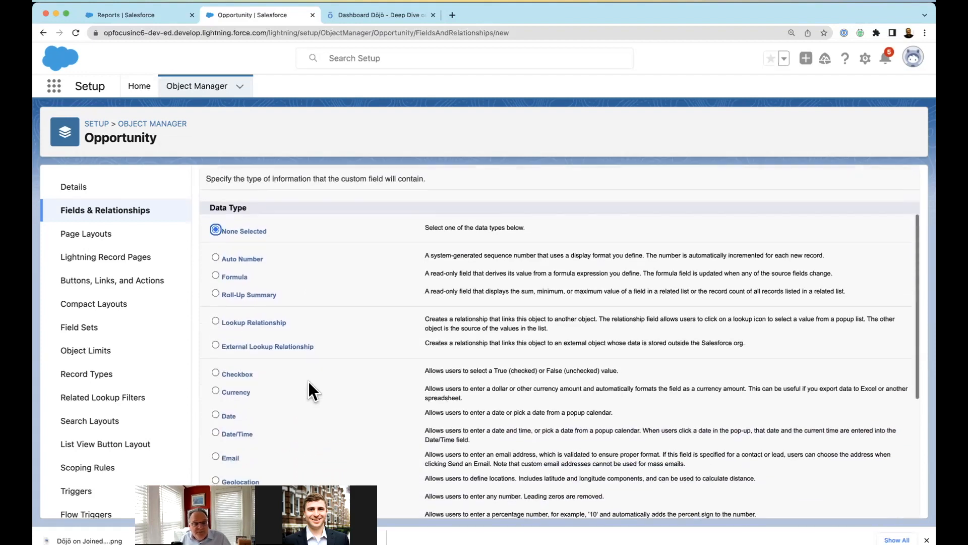
{"action": "left_click", "coordinate": [231, 277]}
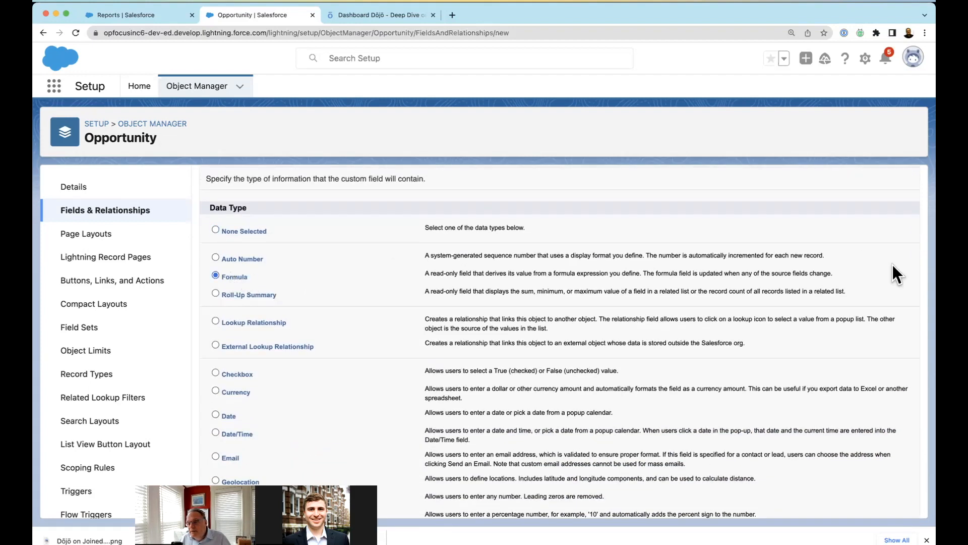
{"action": "scroll", "coordinate": [892, 264], "scroll_direction": "up", "scroll_amount": 3}
{"action": "left_click", "coordinate": [879, 253]}
{"action": "type", "text": "Closed Amount"}
{"action": "left_click", "coordinate": [346, 341]}
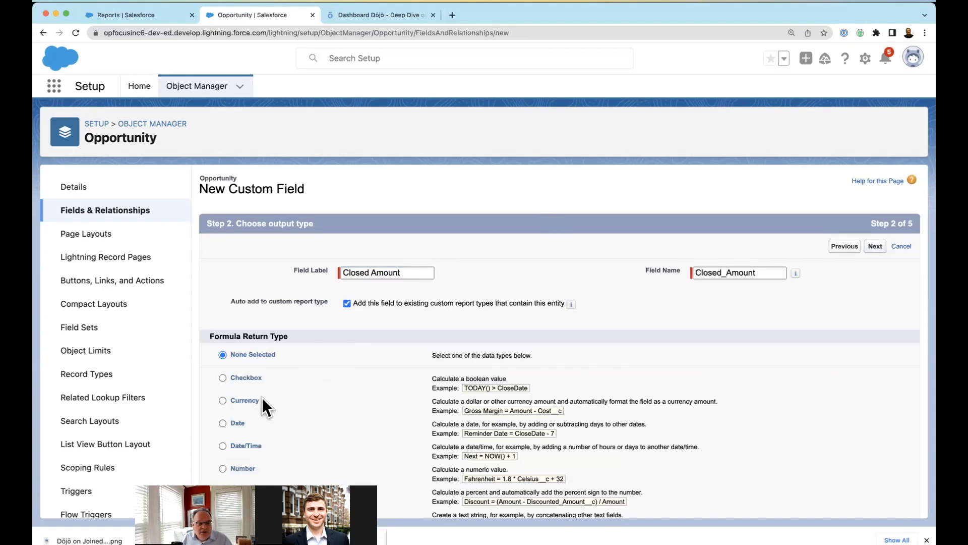
- Set the Closed Amount return type to Currency with 2 decimal places and paste the copied IF formula into the advanced formula
{"action": "scroll", "coordinate": [397, 394], "scroll_direction": "down", "scroll_amount": 2}
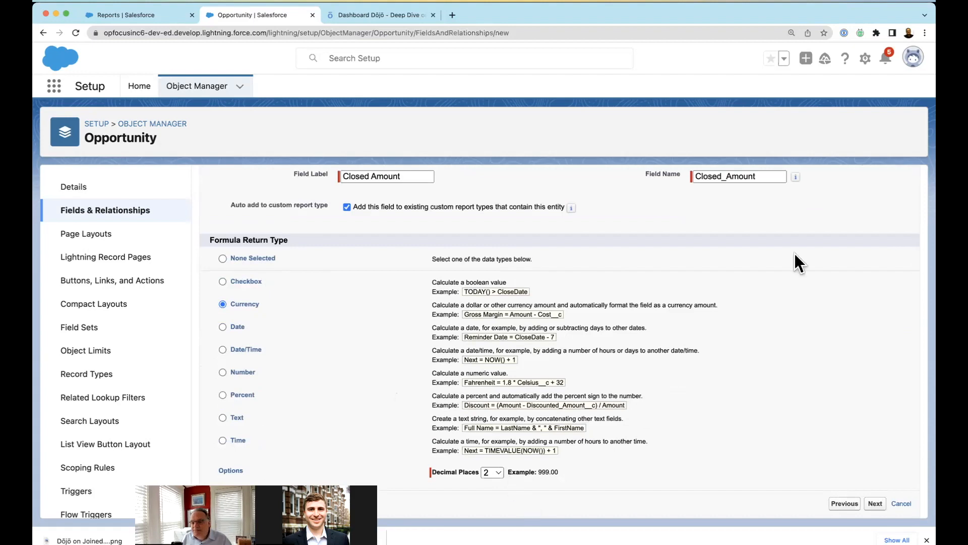
{"action": "left_click", "coordinate": [875, 504]}
{"action": "left_click", "coordinate": [278, 316]}
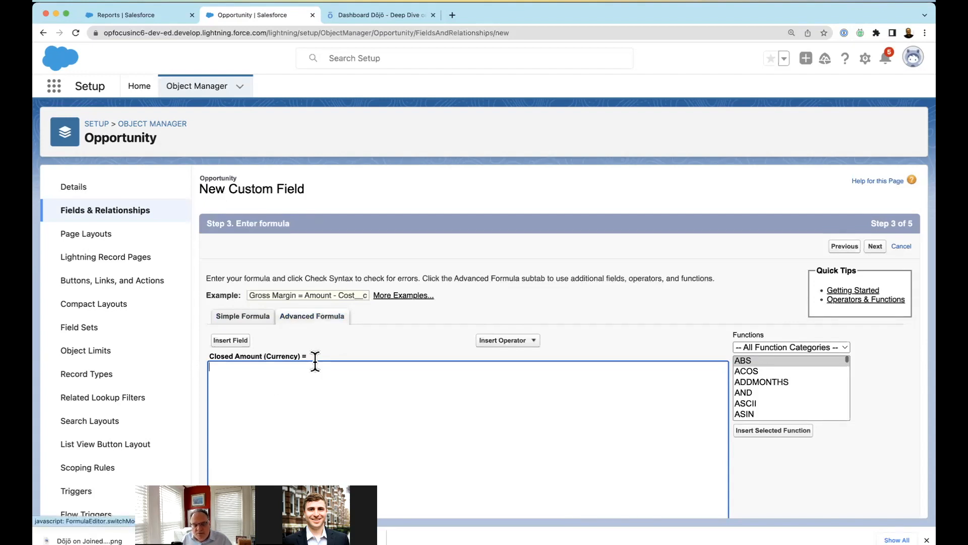
{"action": "key", "text": "super+v"}
- Replace IsWon in the IF condition with the Opportunity's Closed field (IsClosed), keeping it on its own line
{"action": "double_click", "coordinate": [227, 375]}
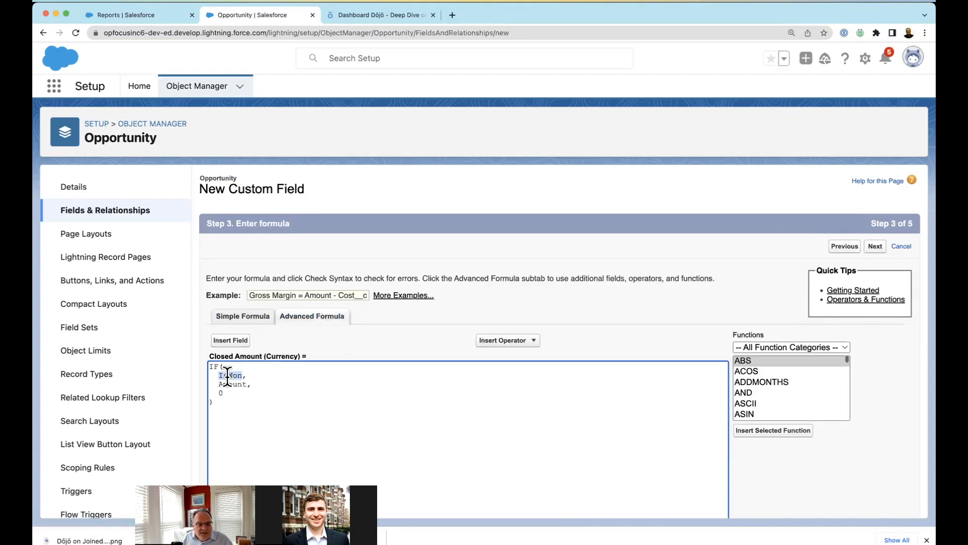
{"action": "key", "text": "BackSpace"}
{"action": "left_click", "coordinate": [230, 340]}
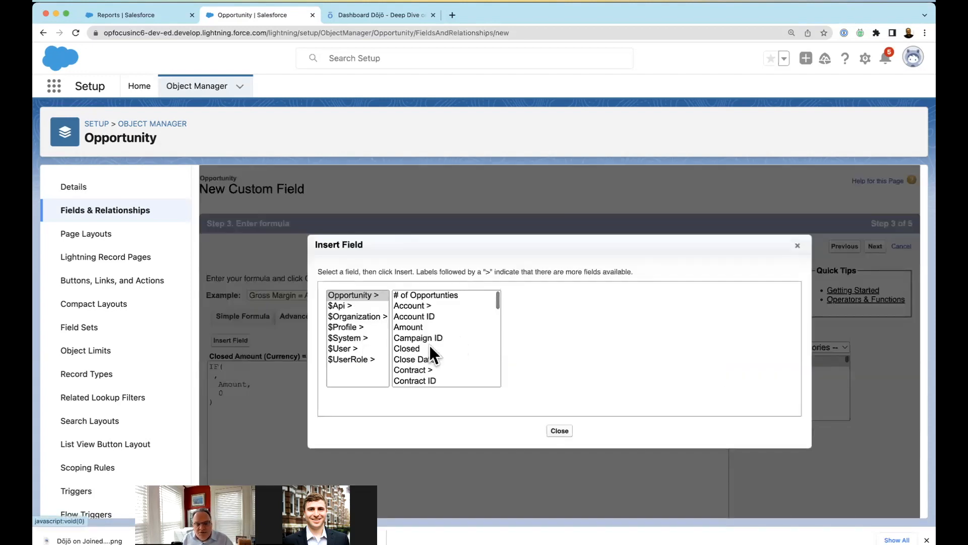
{"action": "left_click", "coordinate": [415, 348]}
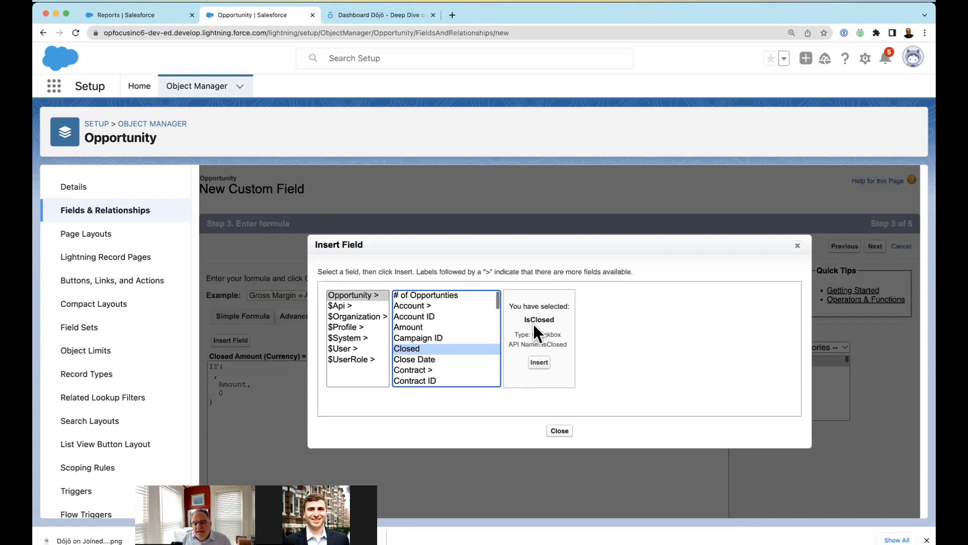
{"action": "left_click", "coordinate": [539, 362]}
{"action": "key", "text": "BackSpace"}
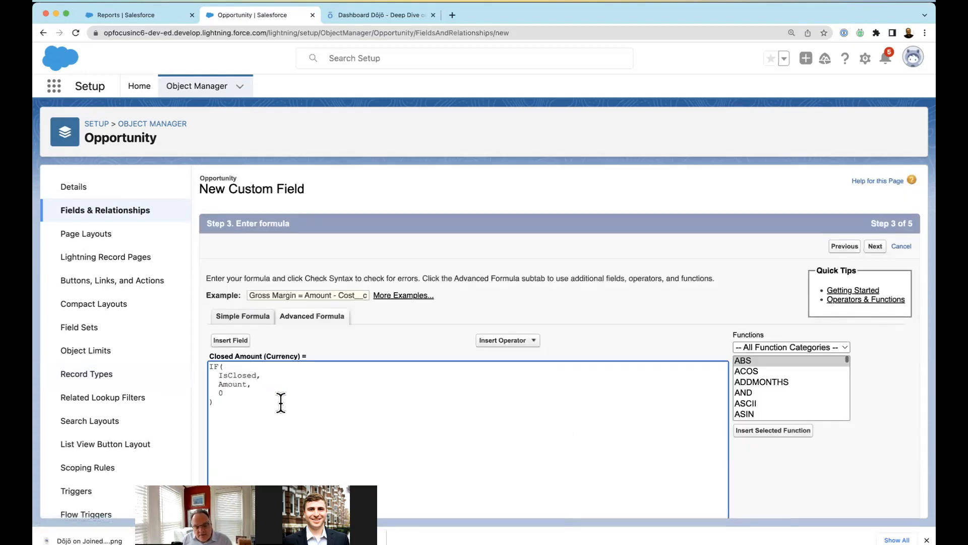
- Check the Closed Amount formula's syntax and save the field with default field-level security and no page layouts
{"action": "scroll", "coordinate": [281, 402], "scroll_direction": "down", "scroll_amount": 10}
{"action": "left_click", "coordinate": [241, 373]}
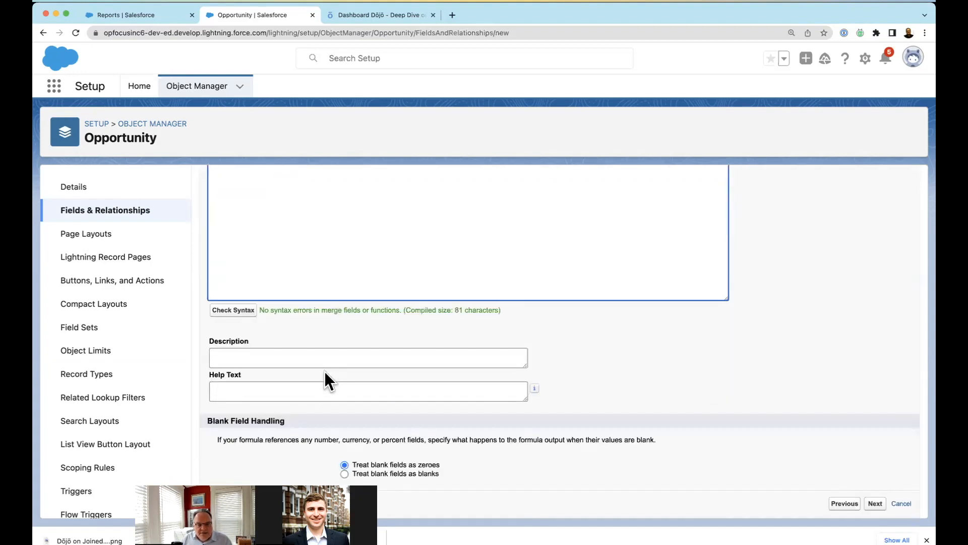
{"action": "left_click", "coordinate": [877, 503]}
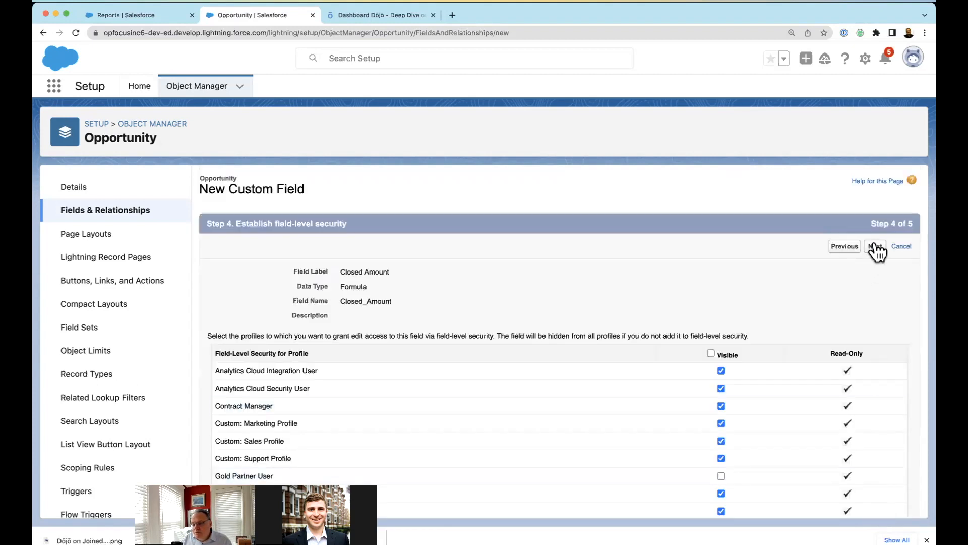
{"action": "left_click", "coordinate": [875, 247]}
{"action": "left_click", "coordinate": [221, 367]}
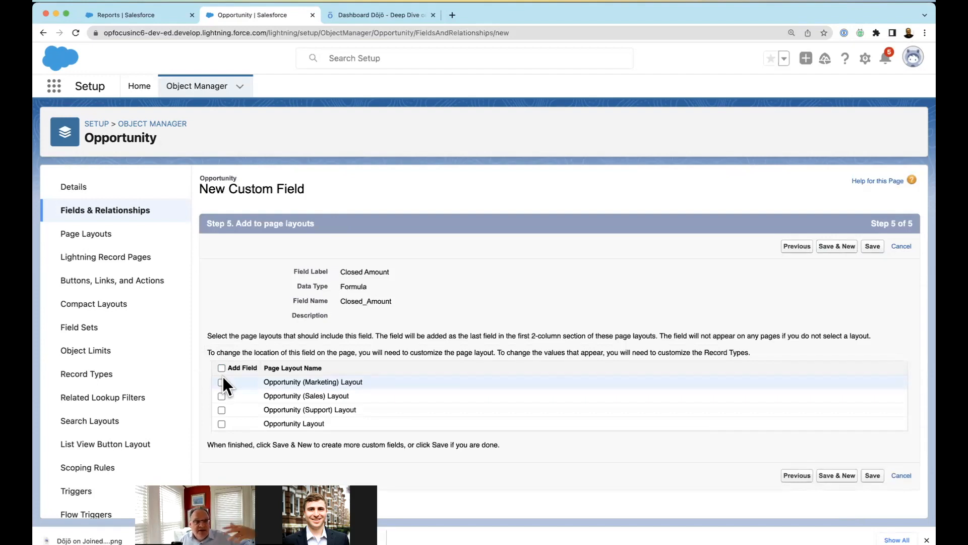
{"action": "left_click", "coordinate": [871, 247]}
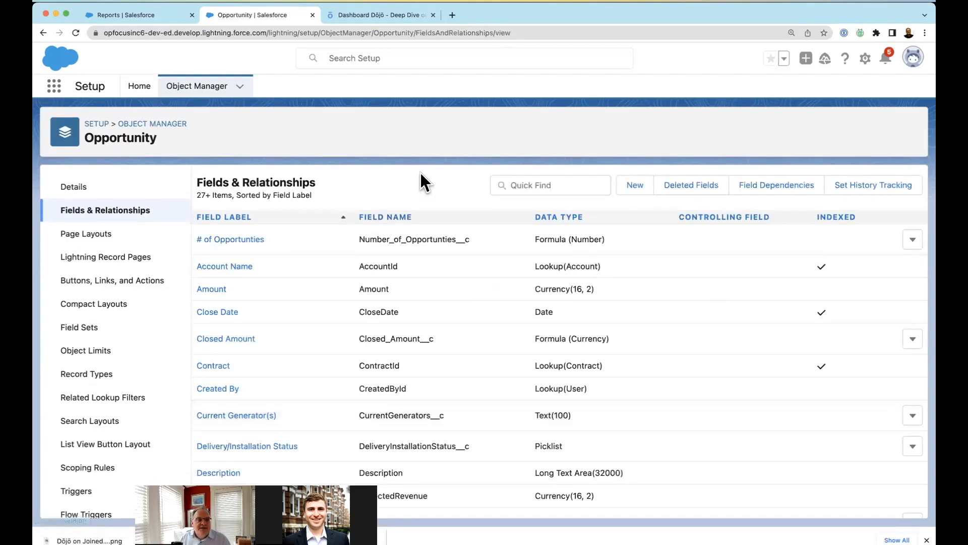
- Switch to the presentation and review the Building the Foundation slide
{"action": "key", "text": "super+Tab"}
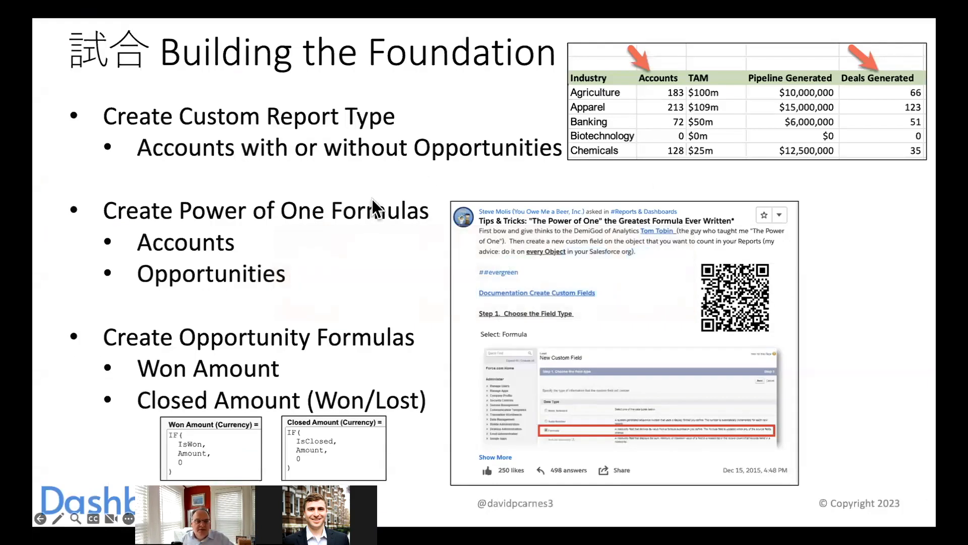
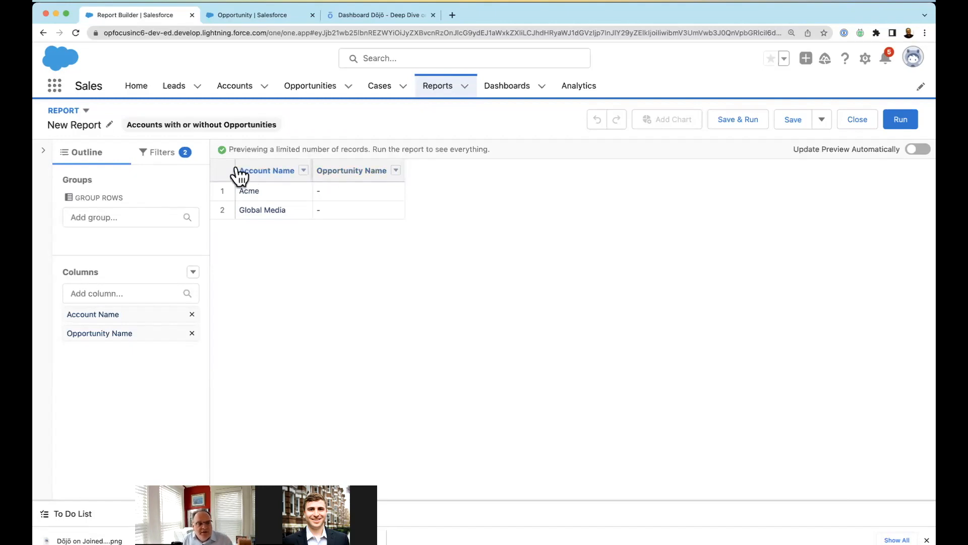
- Set the new report's Show Me filter to All accounts
{"action": "left_click", "coordinate": [167, 157]}
{"action": "left_click", "coordinate": [170, 230]}
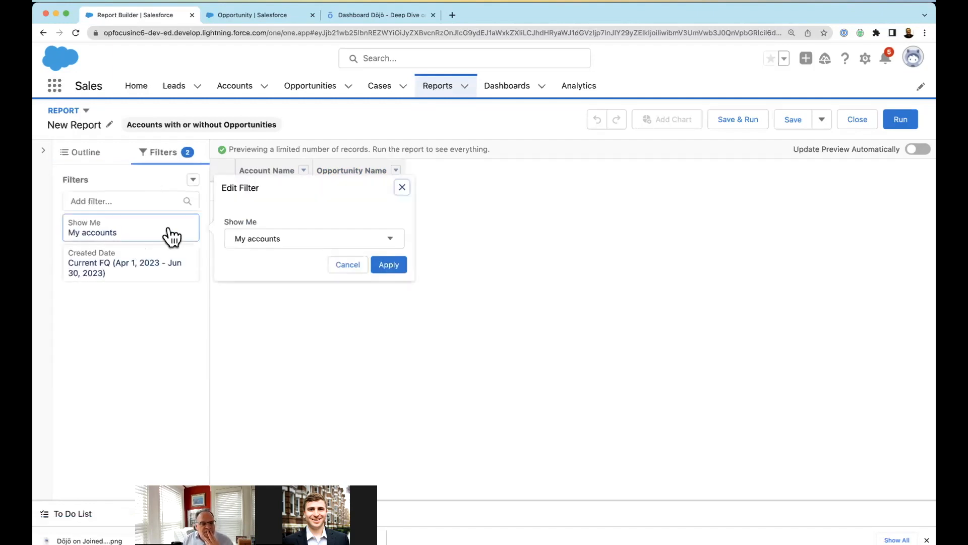
{"action": "left_click", "coordinate": [271, 242]}
{"action": "left_click", "coordinate": [279, 304]}
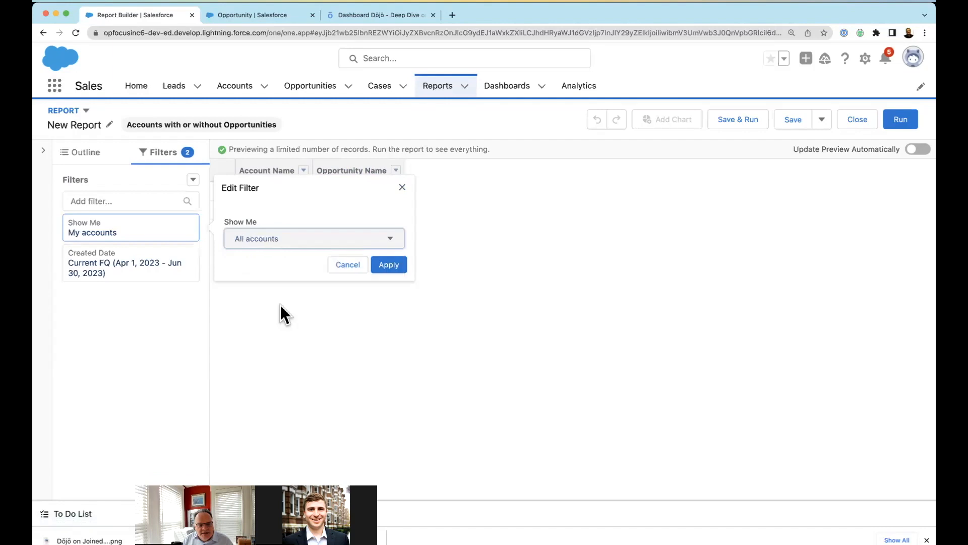
{"action": "left_click", "coordinate": [390, 266]}
- Set the range of the Created Date filter to All Time
{"action": "left_click", "coordinate": [133, 272]}
{"action": "left_click", "coordinate": [302, 296]}
{"action": "left_click", "coordinate": [283, 310]}
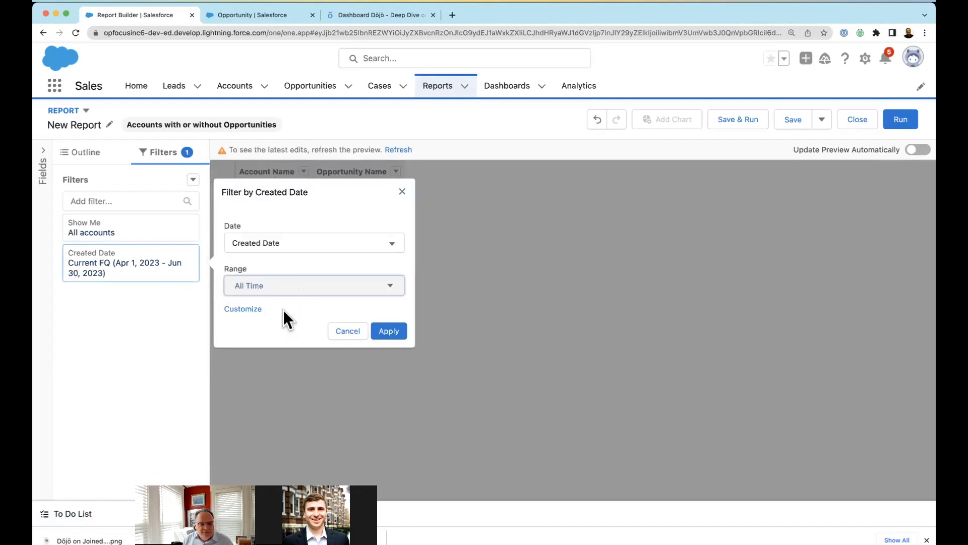
{"action": "left_click", "coordinate": [389, 331]}
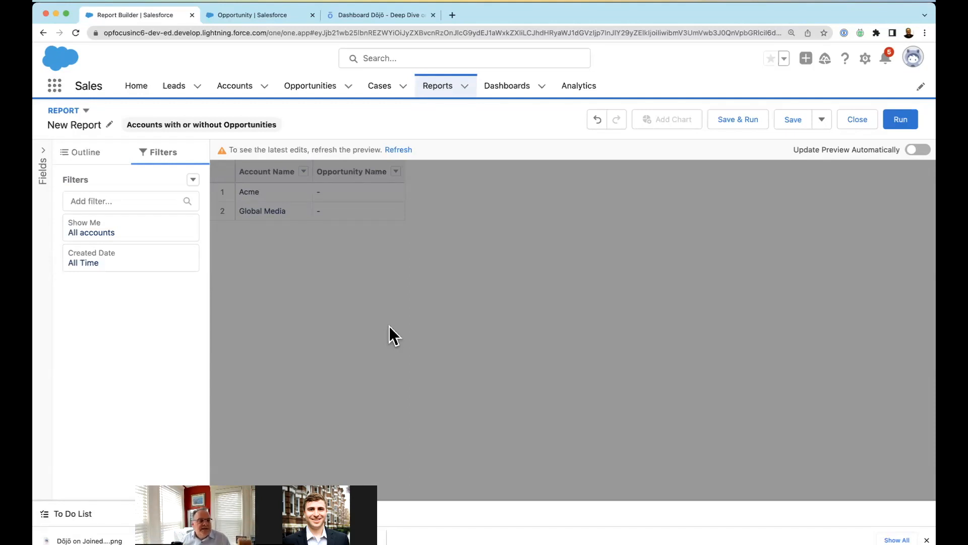
- Turn on automatic preview updates and add the # of Accounts column to the report
{"action": "left_click", "coordinate": [78, 154]}
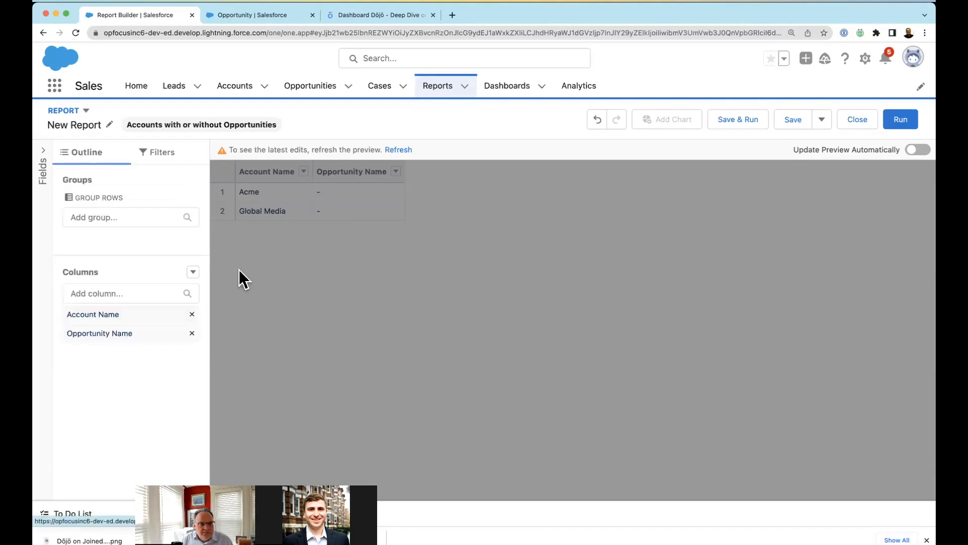
{"action": "left_click", "coordinate": [920, 150]}
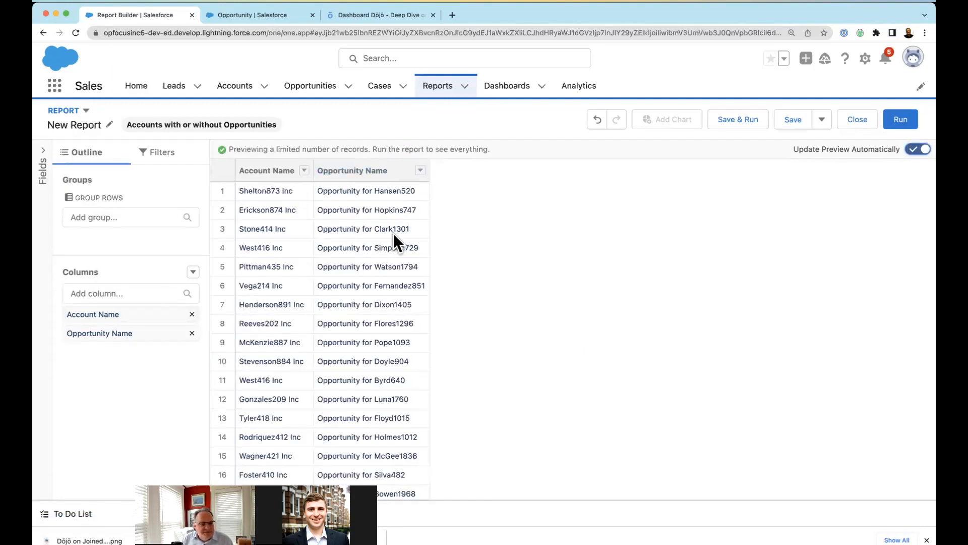
{"action": "left_click", "coordinate": [146, 293]}
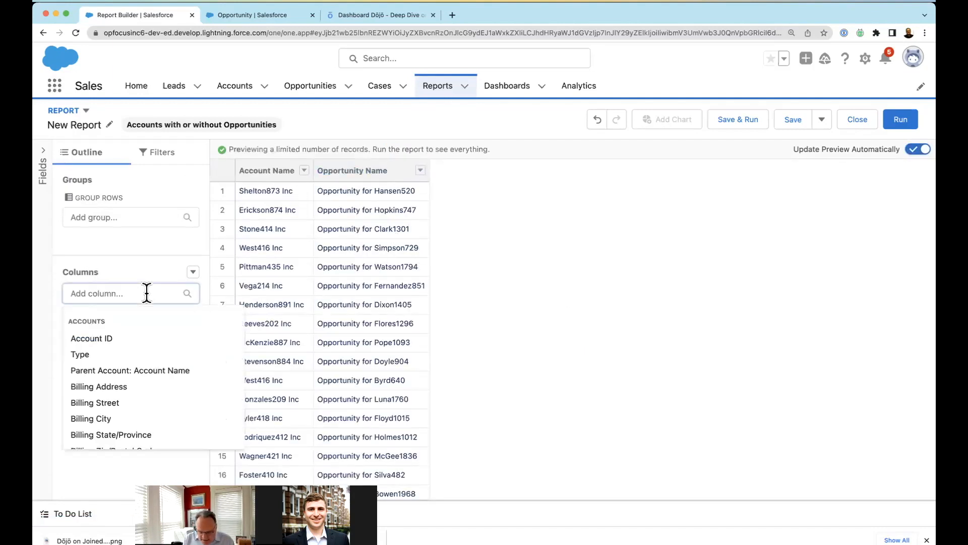
{"action": "type", "text": "#"}
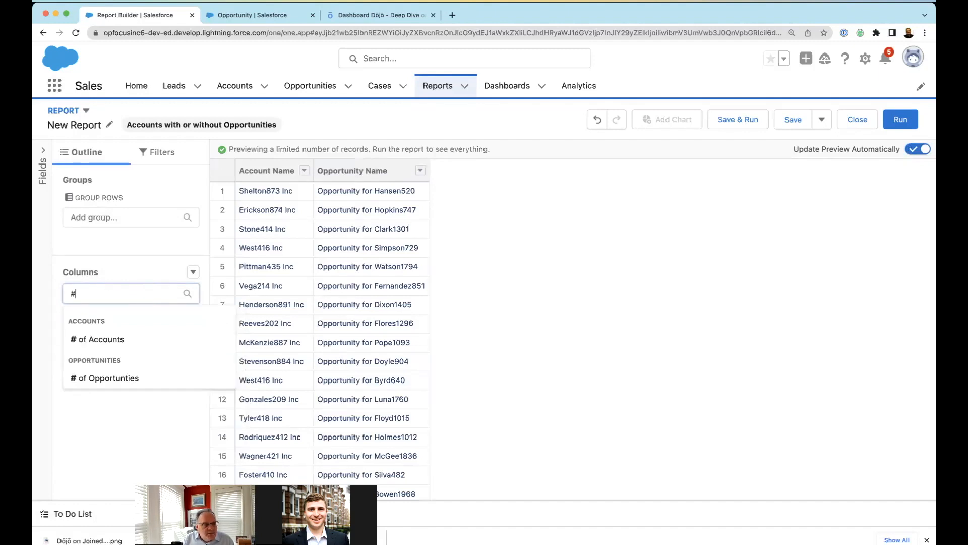
{"action": "left_click", "coordinate": [114, 341]}
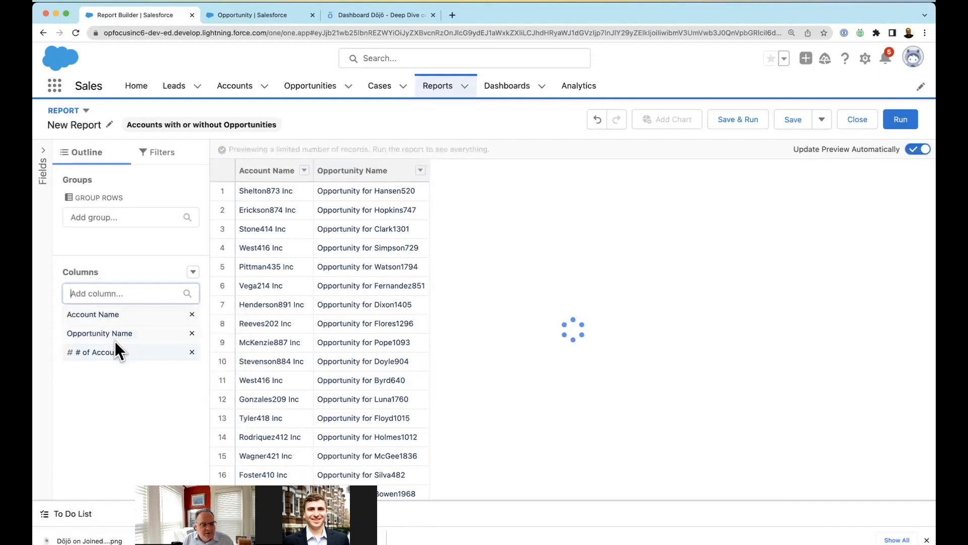
- Add the Amount and # of Opportunties columns to the report
{"action": "left_click", "coordinate": [126, 294]}
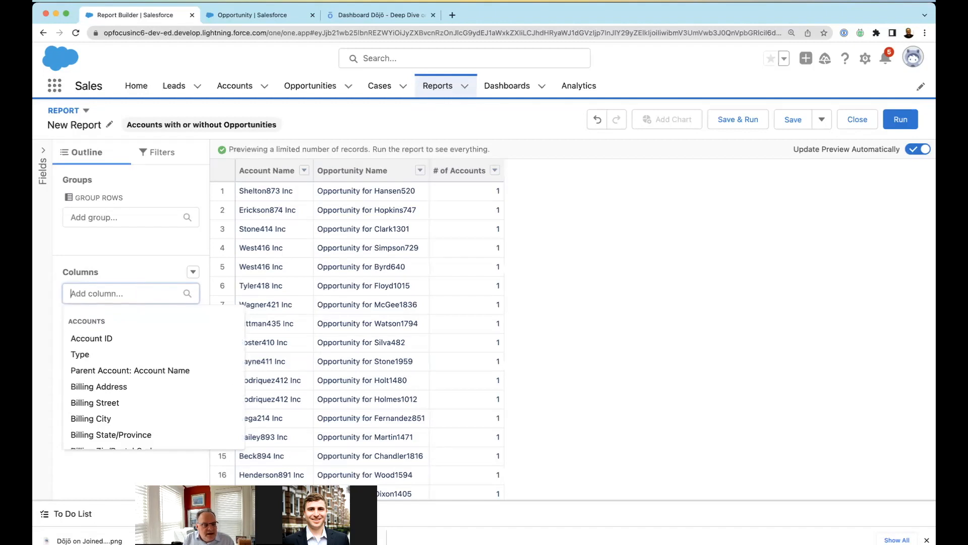
{"action": "type", "text": "amoun"}
{"action": "left_click", "coordinate": [90, 339]}
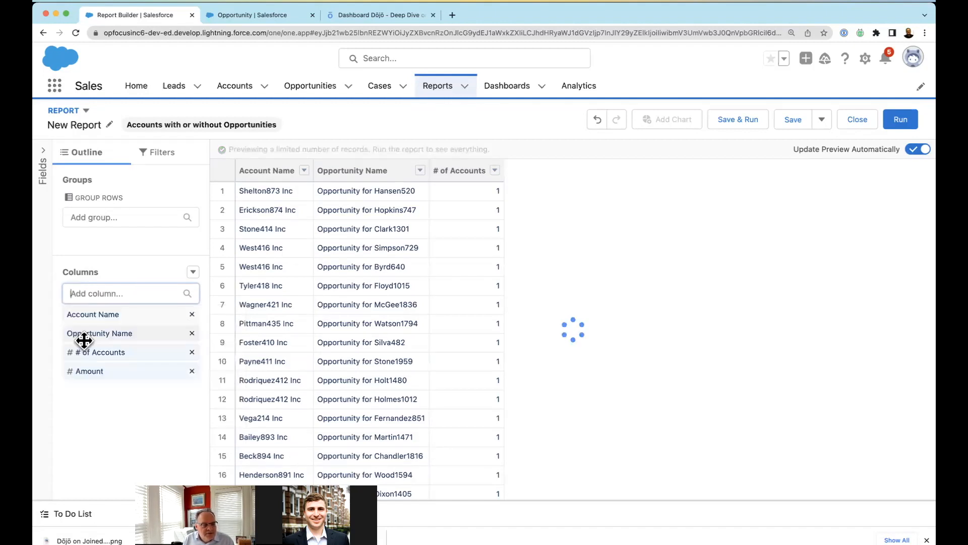
{"action": "left_click", "coordinate": [121, 294]}
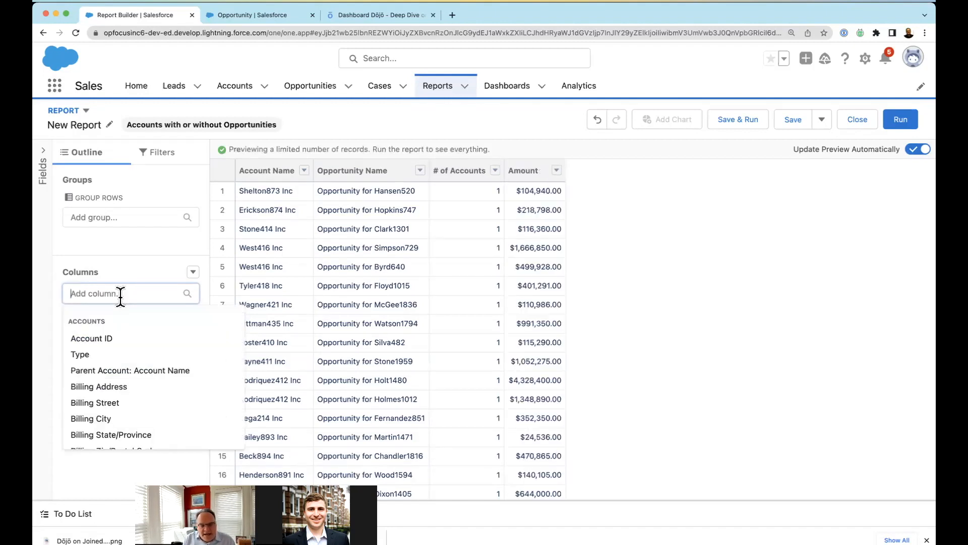
{"action": "type", "text": "#"}
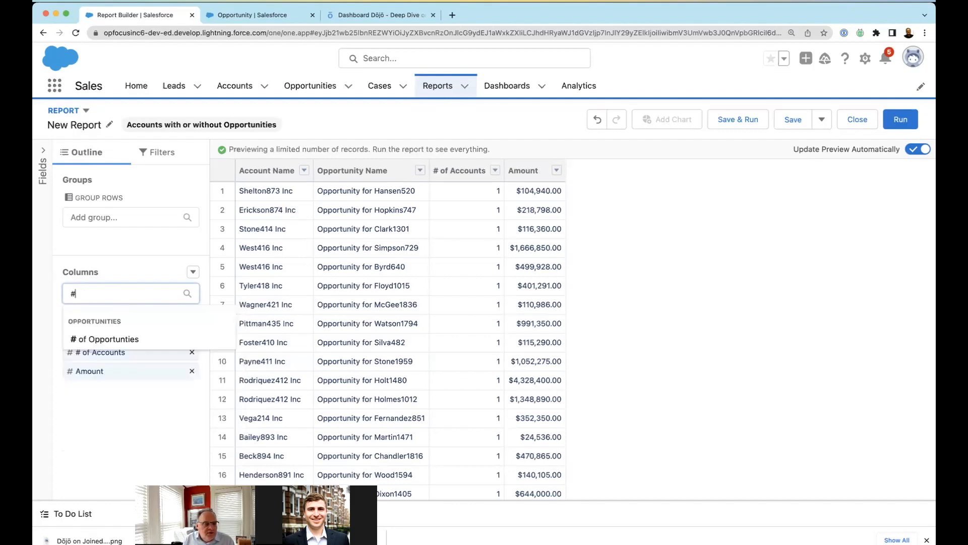
{"action": "left_click", "coordinate": [116, 341]}
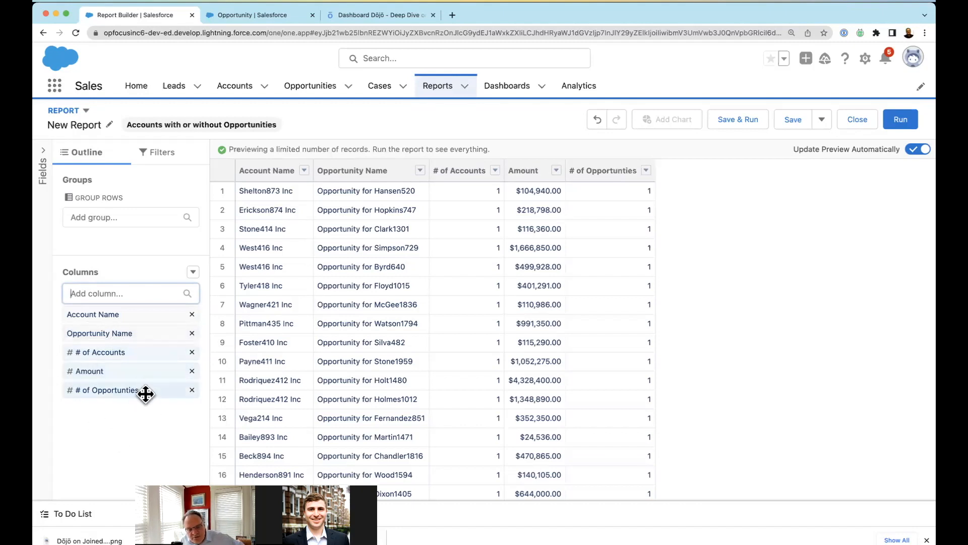
- Examine the summarize options of the # of Accounts column, leaving them as they are
{"action": "left_click", "coordinate": [145, 351]}
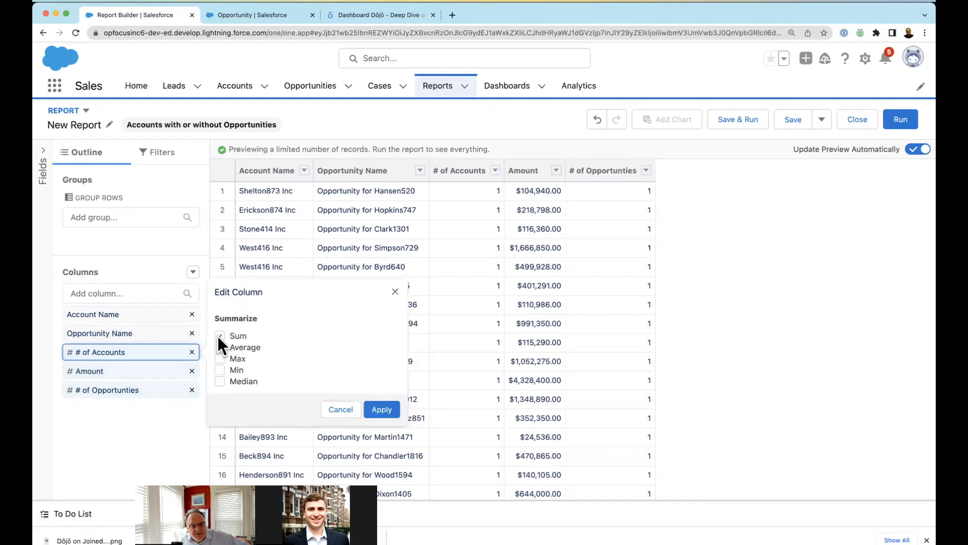
{"action": "left_click", "coordinate": [395, 291]}
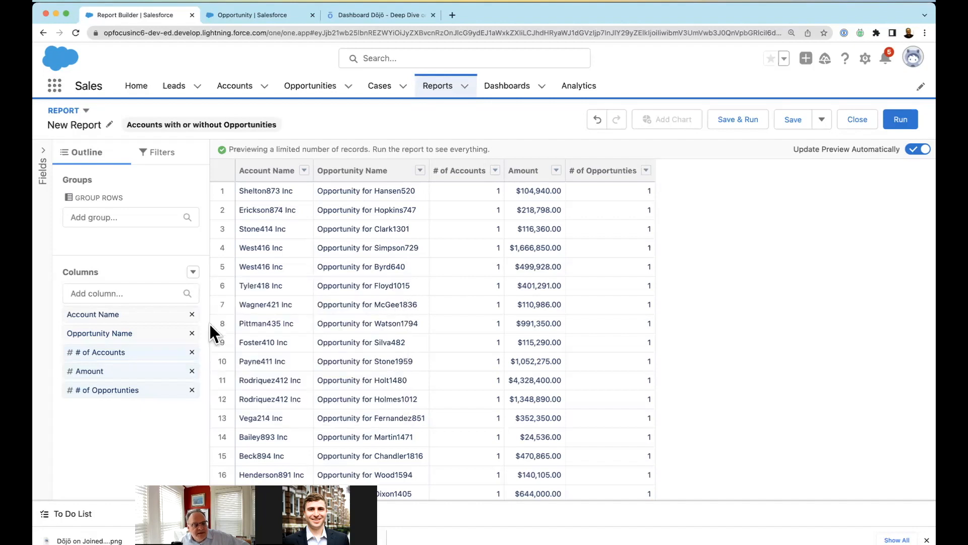
- Examine the summarize options of the Amount and # of Opportunties columns and look through the preview rows
{"action": "left_click", "coordinate": [151, 371]}
{"action": "left_click", "coordinate": [395, 310]}
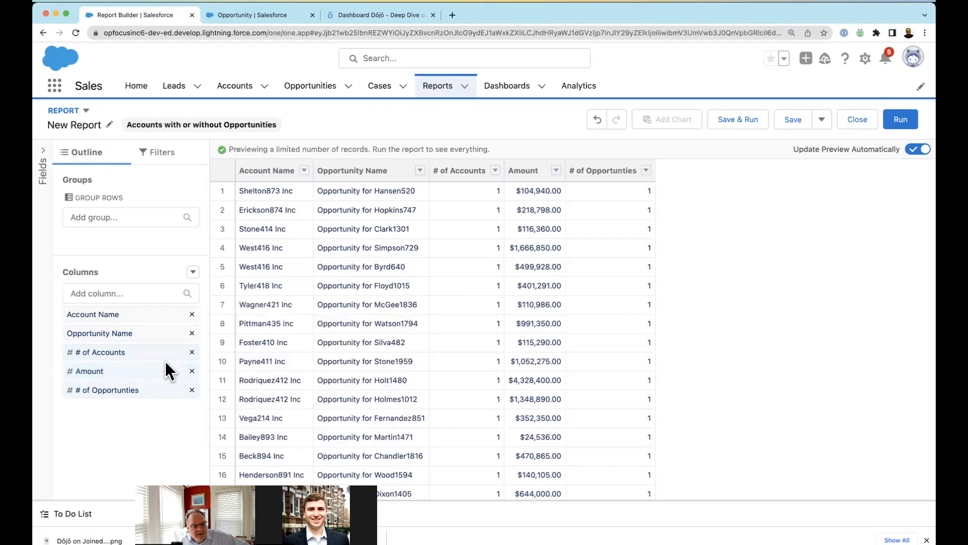
{"action": "left_click", "coordinate": [137, 388]}
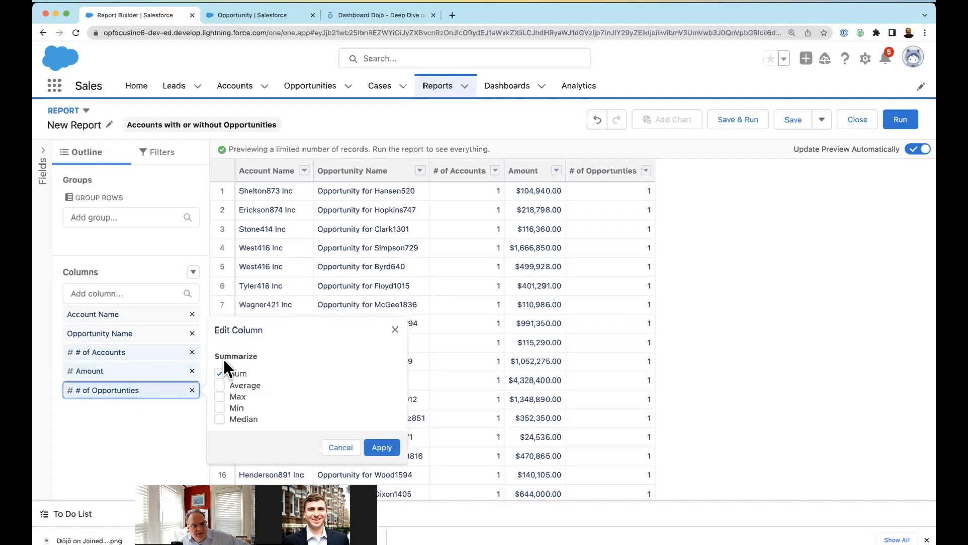
{"action": "left_click", "coordinate": [394, 327]}
{"action": "scroll", "coordinate": [378, 336], "scroll_direction": "down", "scroll_amount": 10}
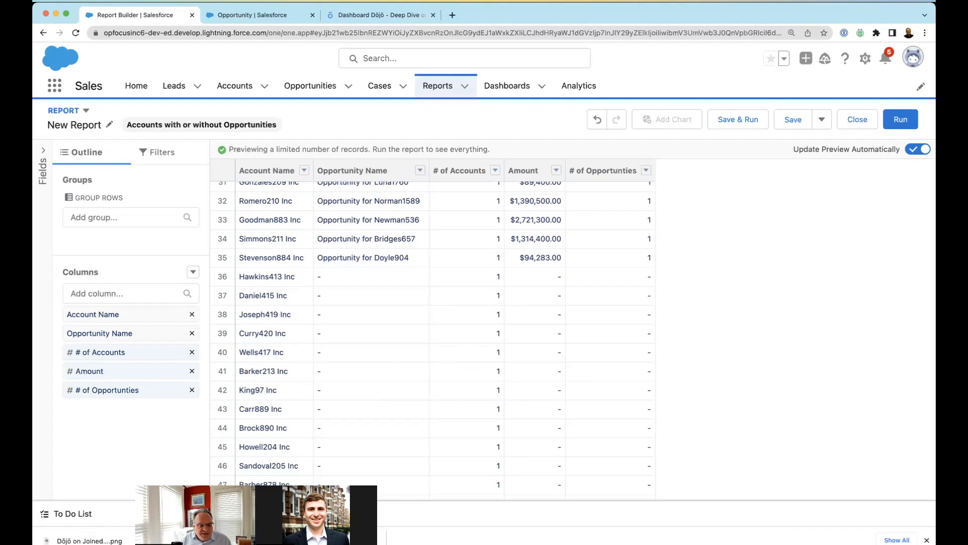
- Group the report rows by Industry and hide the detail rows and row counts
{"action": "left_click", "coordinate": [100, 216]}
{"action": "type", "text": "in"}
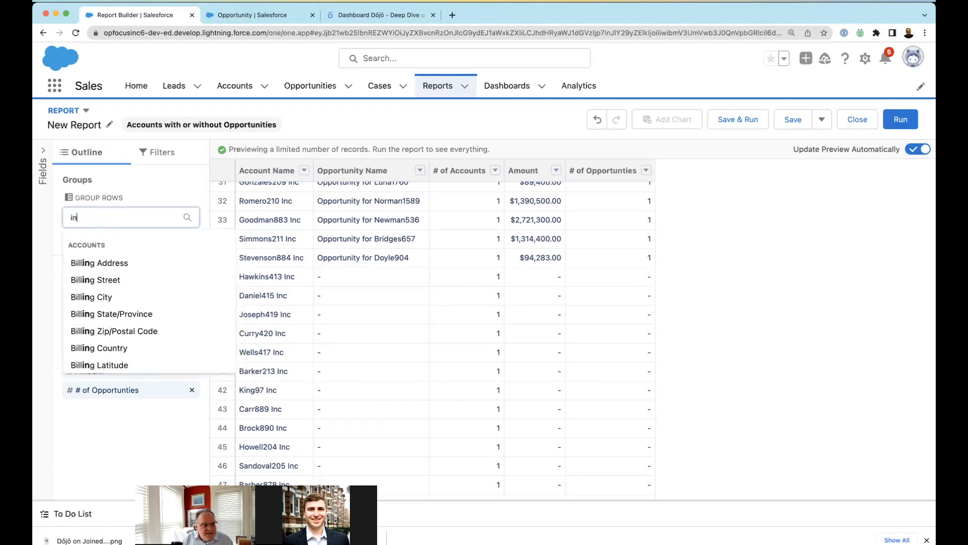
{"action": "type", "text": "d"}
{"action": "left_click", "coordinate": [89, 263]}
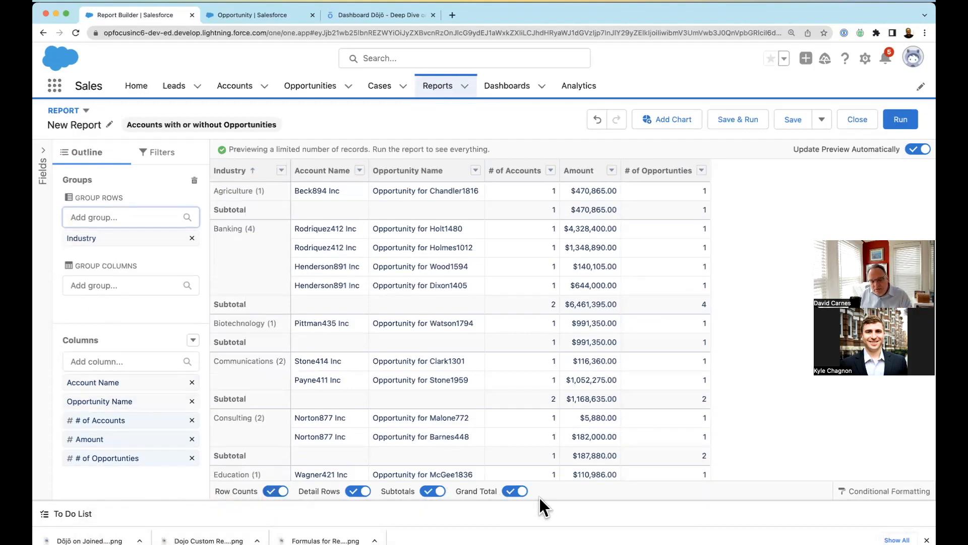
{"action": "left_click", "coordinate": [355, 491]}
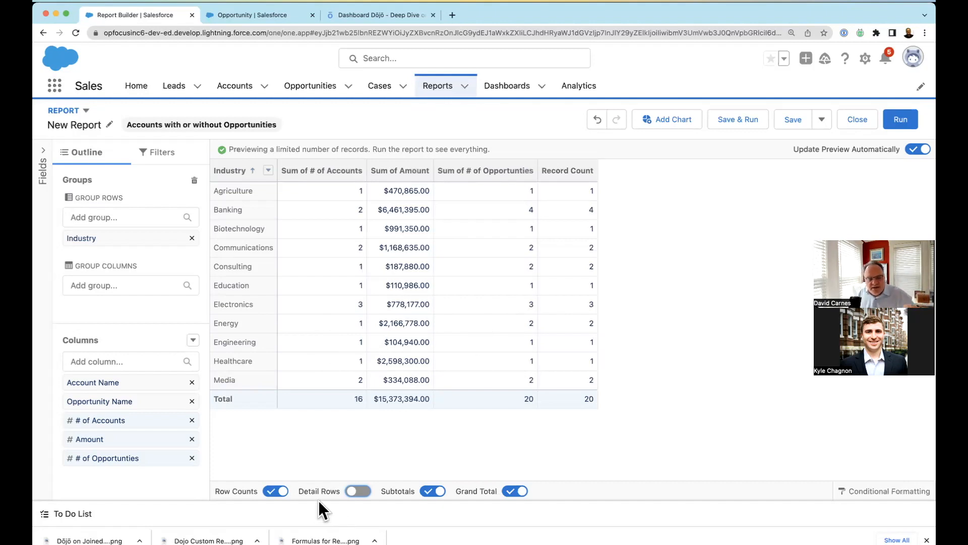
{"action": "left_click", "coordinate": [275, 491]}
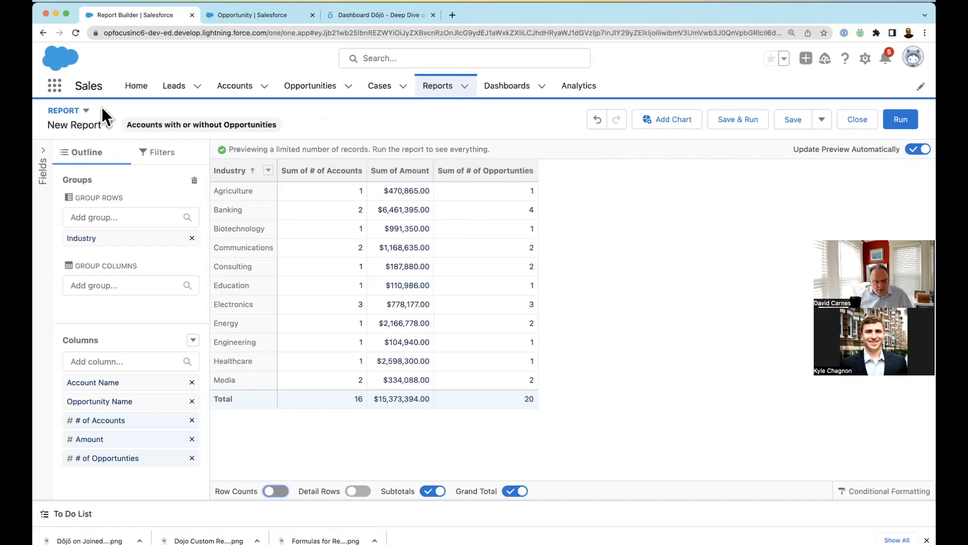
- Switch to the presentation, read the Building the Joined Report slide, and return to the report builder
{"action": "key", "text": "super+Tab"}
{"action": "key", "text": "Right"}
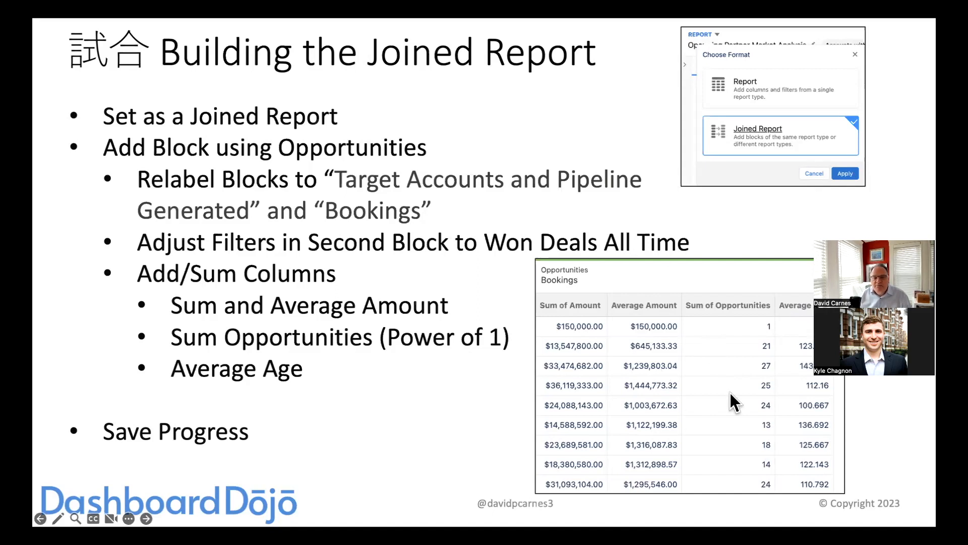
{"action": "key", "text": "super+Tab"}
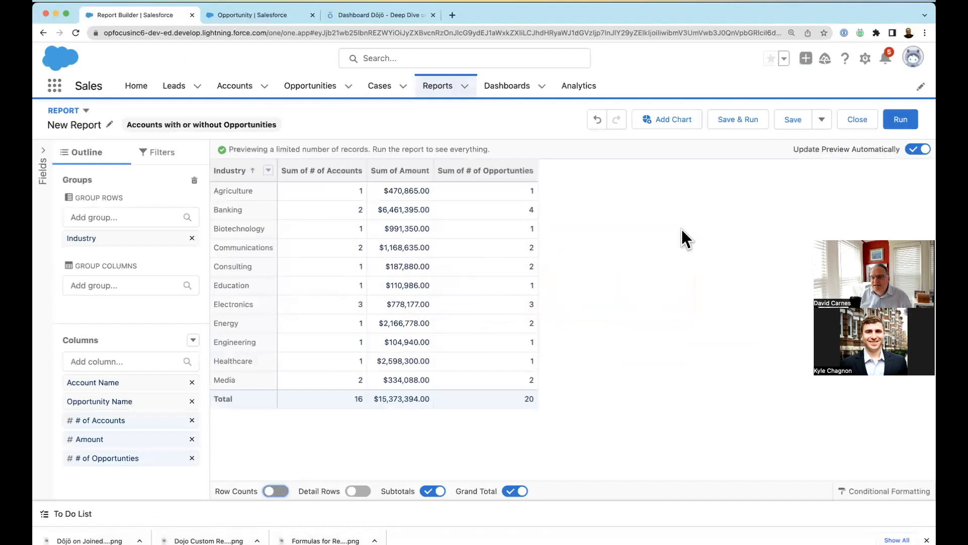
- Save the report as "Market Analysis Report By Industry" in the Private Reports folder and dismiss the notification
{"action": "left_click", "coordinate": [792, 120]}
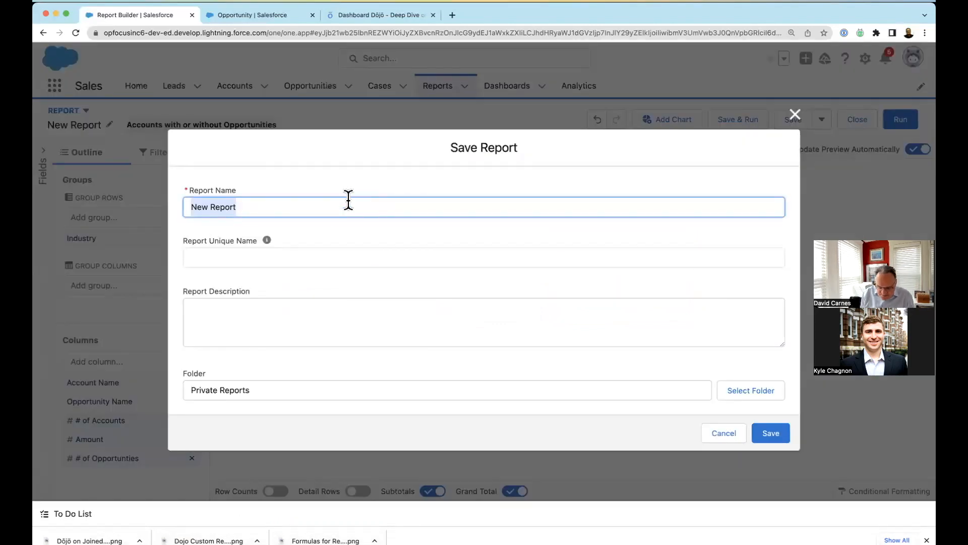
{"action": "type", "text": "Marke"}
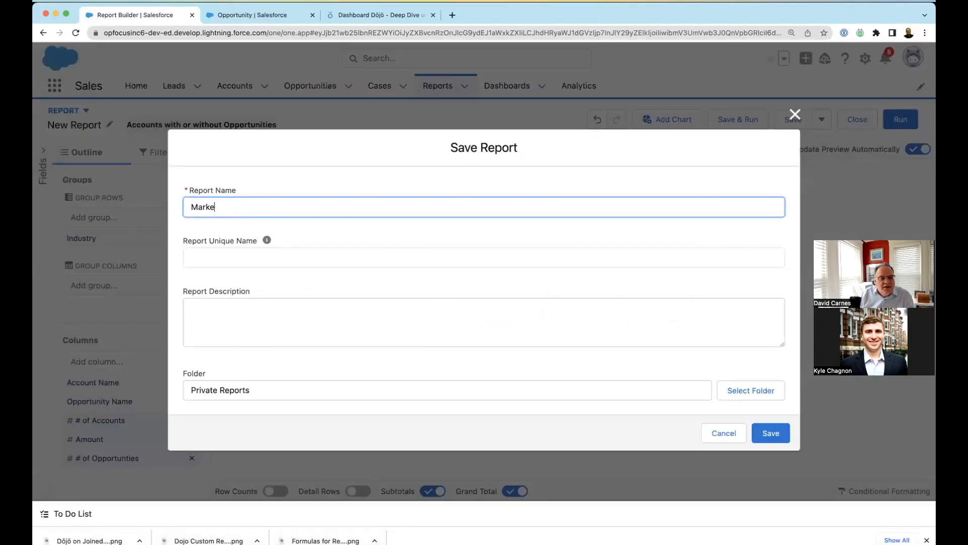
{"action": "type", "text": "t Analysis Report By "}
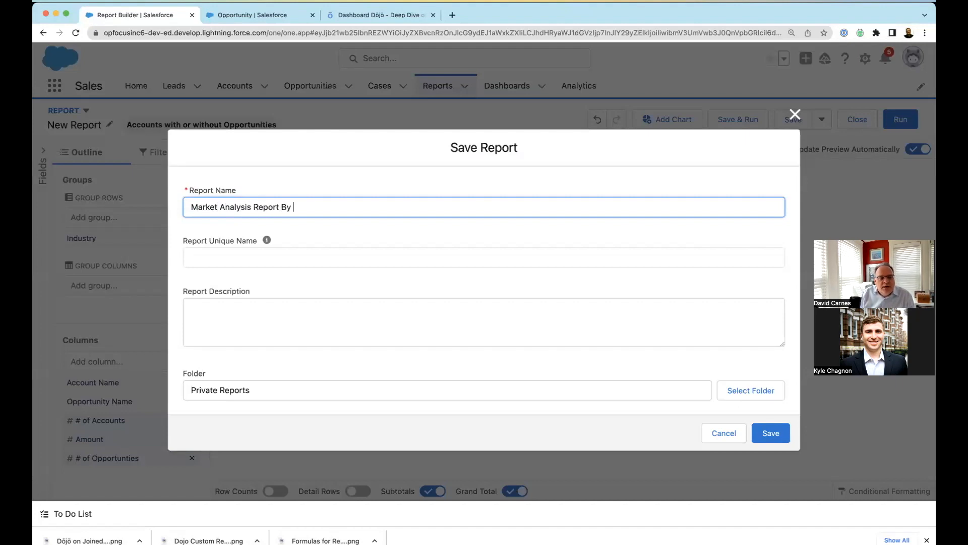
{"action": "type", "text": "Industry"}
{"action": "left_click", "coordinate": [320, 333]}
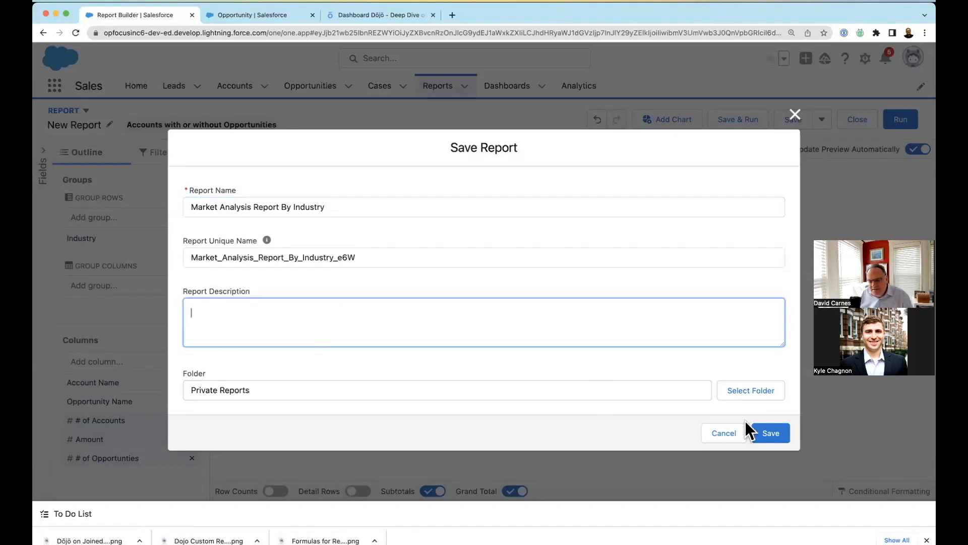
{"action": "left_click", "coordinate": [767, 434]}
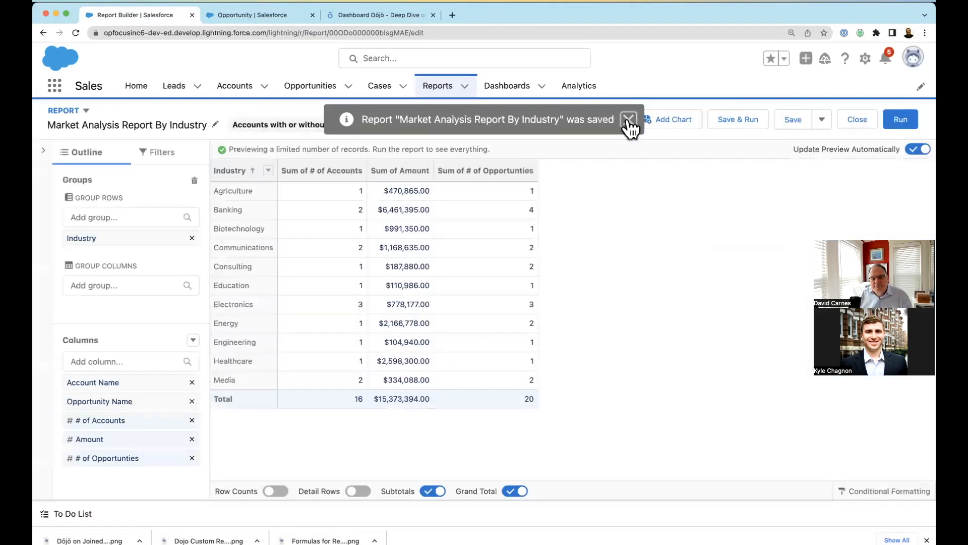
{"action": "left_click", "coordinate": [628, 120]}
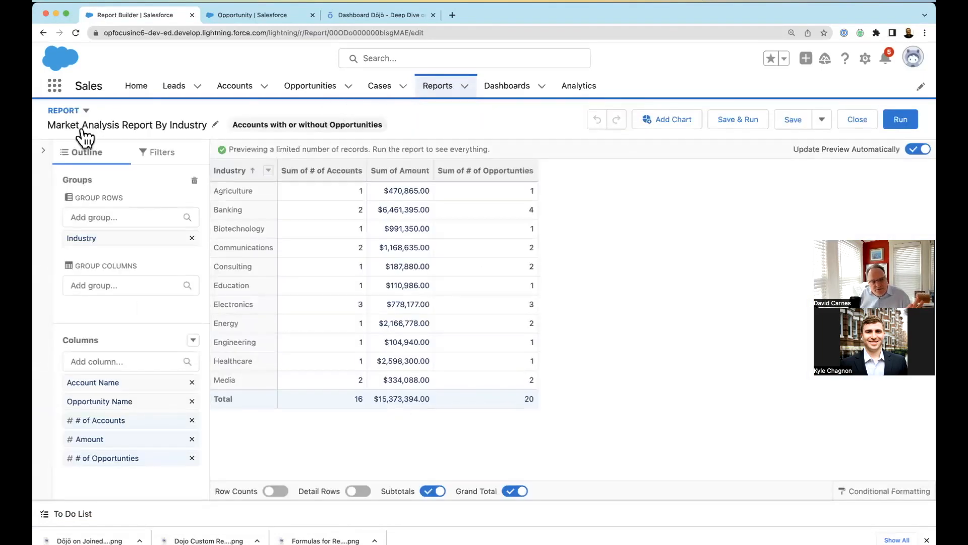
- Change the report format to Joined Report
{"action": "left_click", "coordinate": [86, 112]}
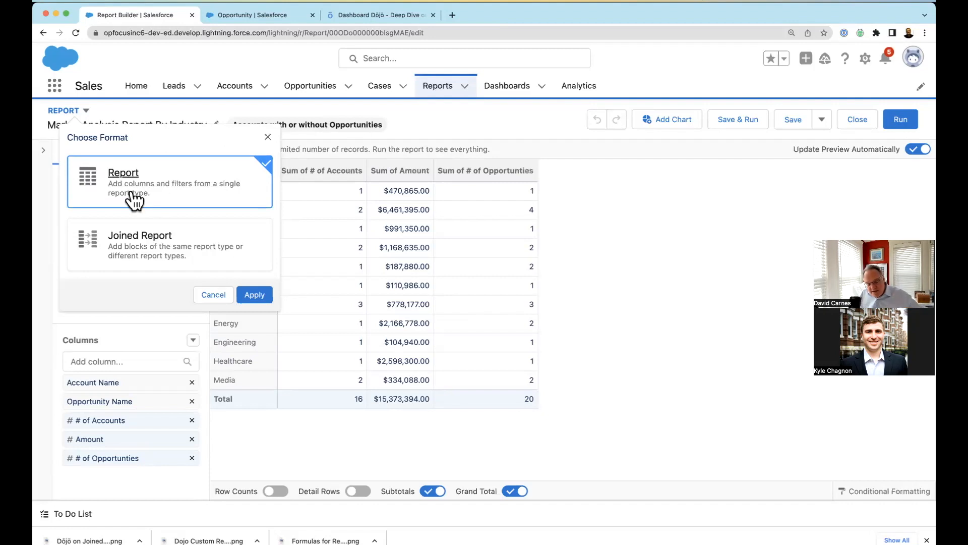
{"action": "left_click", "coordinate": [155, 246]}
{"action": "left_click", "coordinate": [254, 297]}
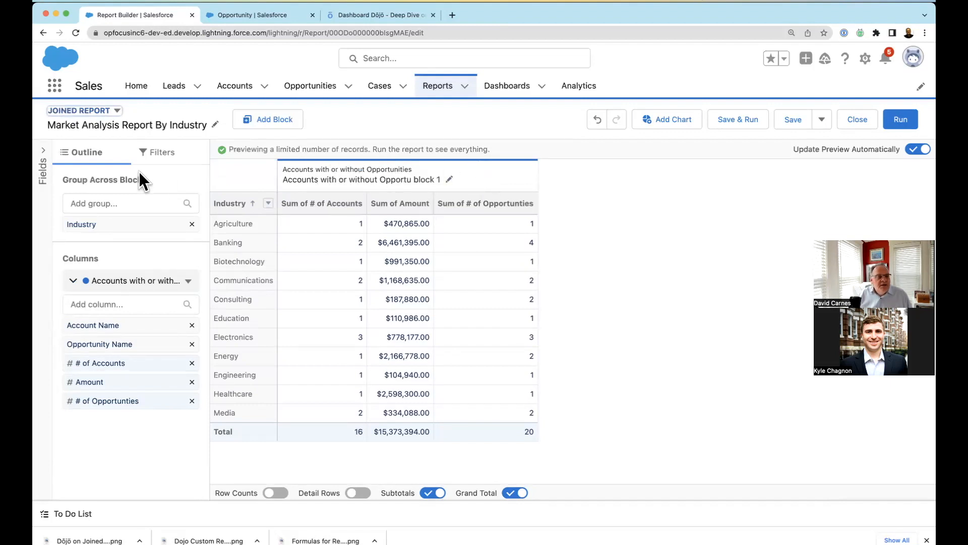
{"action": "left_click_drag", "start_coordinate": [62, 181], "coordinate": [160, 188]}
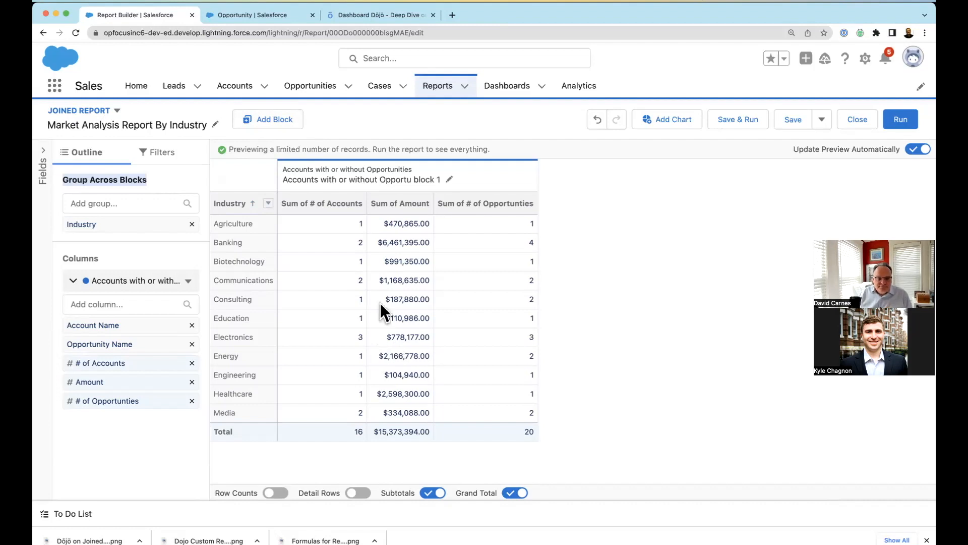
- Rename the Accounts with or without Opportunities block to "Target Accounts and Pipeline Generated", checking the label on the presentation slide
{"action": "left_click", "coordinate": [452, 177]}
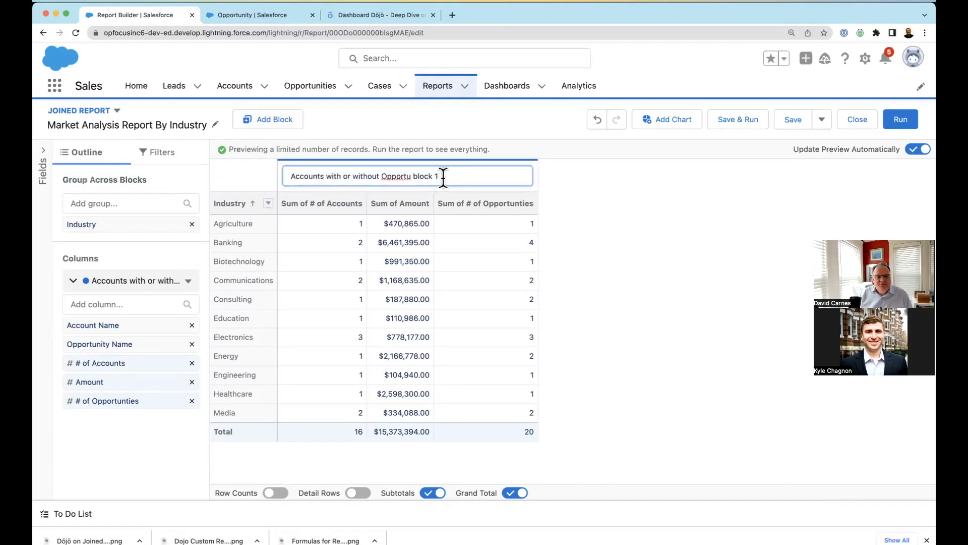
{"action": "left_click_drag", "start_coordinate": [444, 179], "coordinate": [238, 177]}
{"action": "key", "text": "super+Tab"}
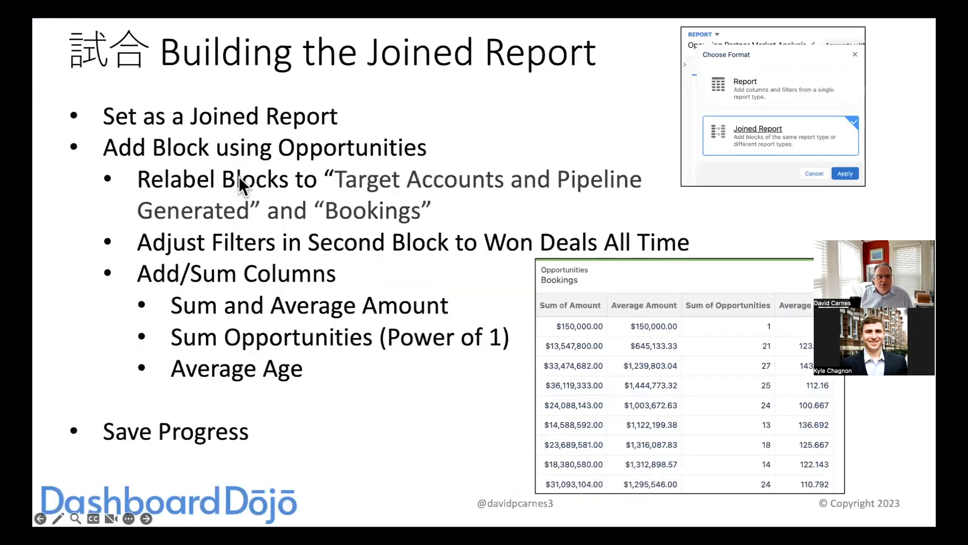
{"action": "key", "text": "super+Tab"}
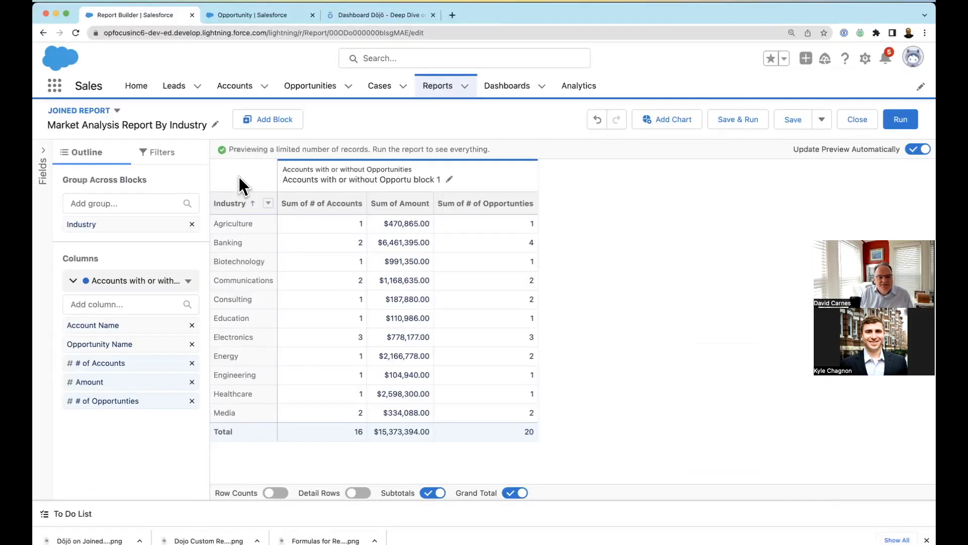
{"action": "left_click", "coordinate": [449, 180]}
{"action": "left_click_drag", "start_coordinate": [441, 176], "coordinate": [381, 176]}
{"action": "key", "text": "BackSpace"}
{"action": "key", "text": "BackSpace"}
{"action": "key", "text": "BackSpace"}
{"action": "key", "text": "BackSpace"}
{"action": "key", "text": "BackSpace"}
{"action": "key", "text": "BackSpace"}
{"action": "key", "text": "BackSpace"}
{"action": "key", "text": "BackSpace"}
{"action": "key", "text": "BackSpace"}
{"action": "key", "text": "BackSpace"}
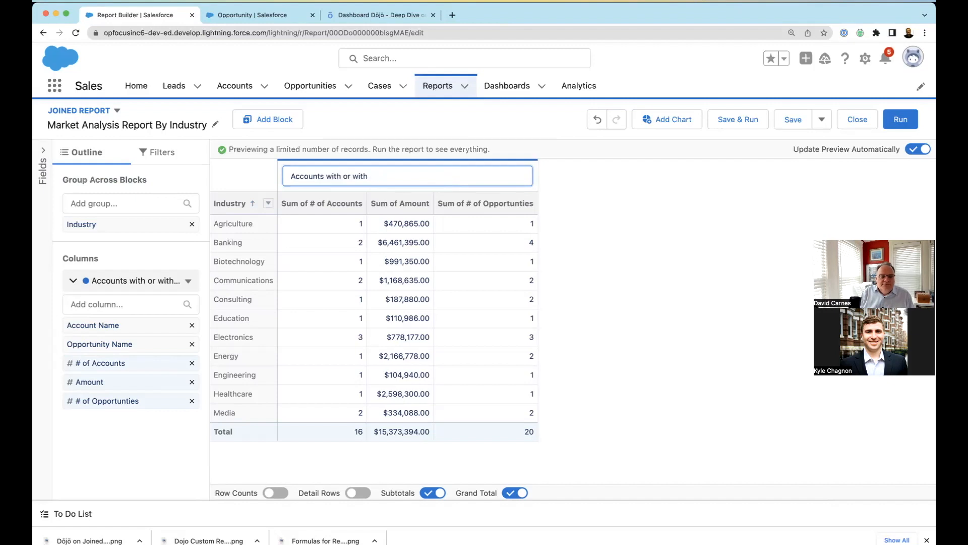
{"action": "key", "text": "BackSpace"}
{"action": "key", "text": "BackSpace"}
{"action": "key", "text": "BackSpace"}
{"action": "key", "text": "BackSpace"}
{"action": "key", "text": "BackSpace"}
{"action": "key", "text": "BackSpace"}
{"action": "key", "text": "BackSpace"}
{"action": "key", "text": "BackSpace"}
{"action": "left_click", "coordinate": [291, 176]}
{"action": "type", "text": "Target Accounts and Pipeline Generated"}
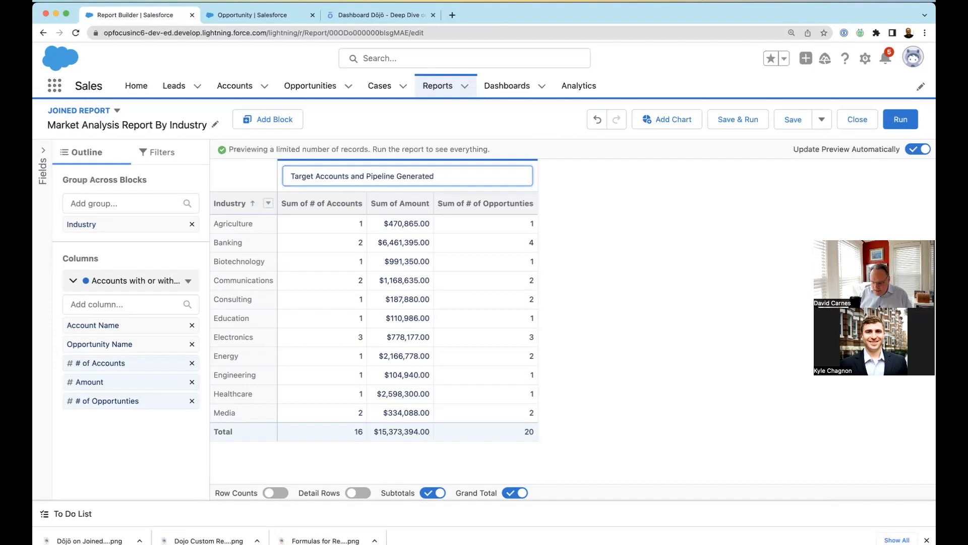
{"action": "key", "text": "Return"}
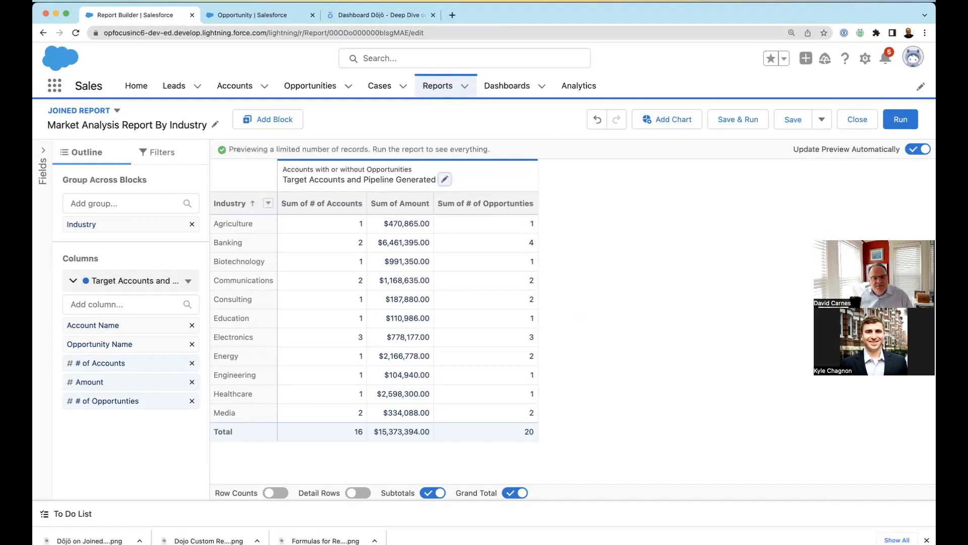
- Add a second block of the Opportunities report type with default columns, and briefly show the detail rows to view it
{"action": "left_click", "coordinate": [157, 152]}
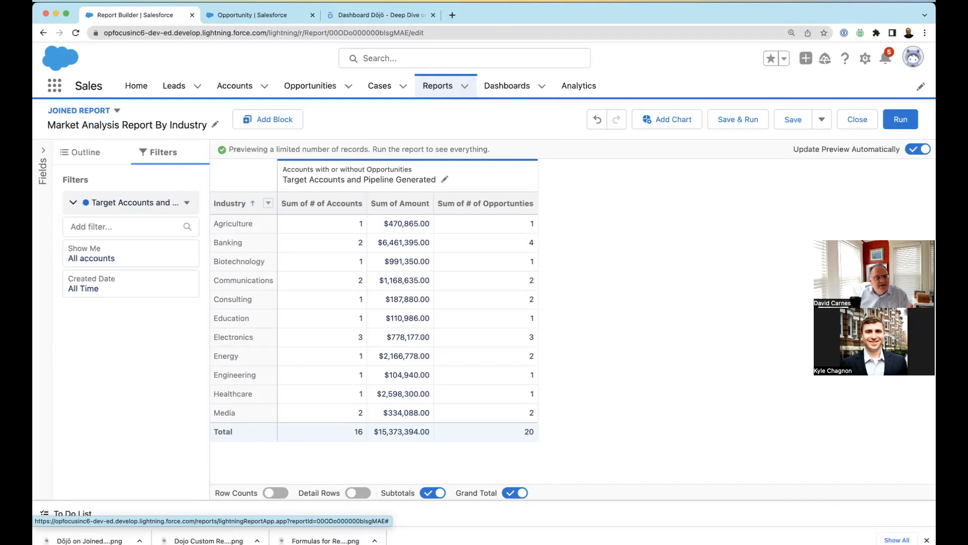
{"action": "left_click", "coordinate": [85, 153]}
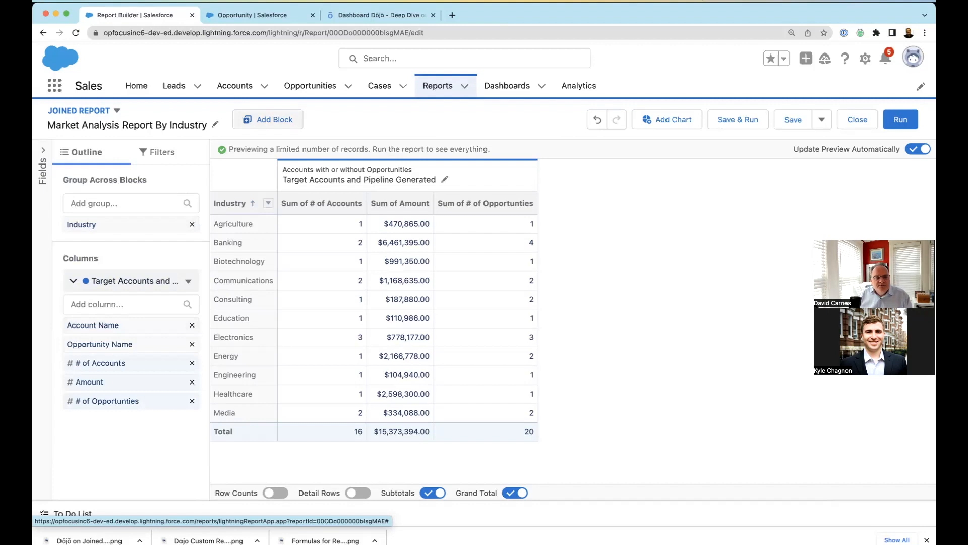
{"action": "left_click", "coordinate": [267, 119]}
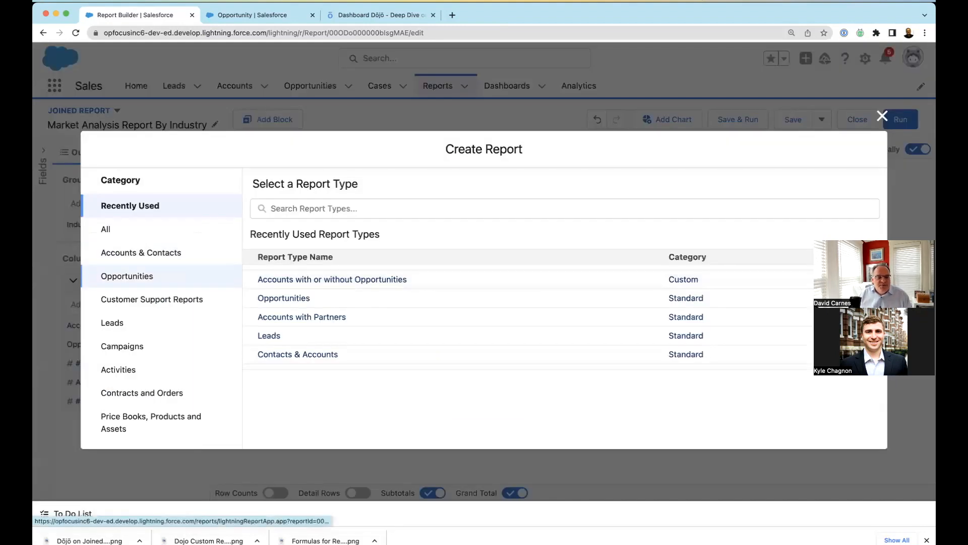
{"action": "left_click", "coordinate": [284, 298]}
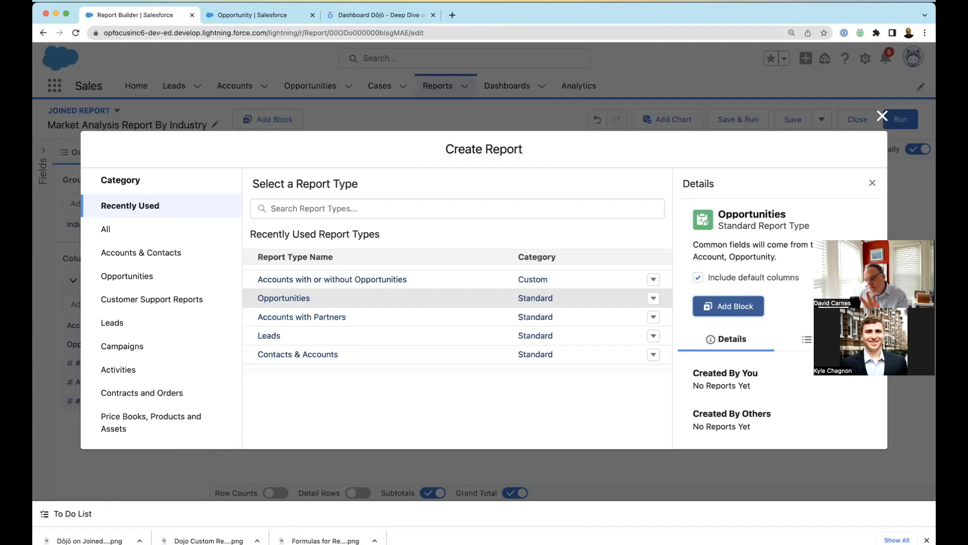
{"action": "left_click", "coordinate": [728, 307]}
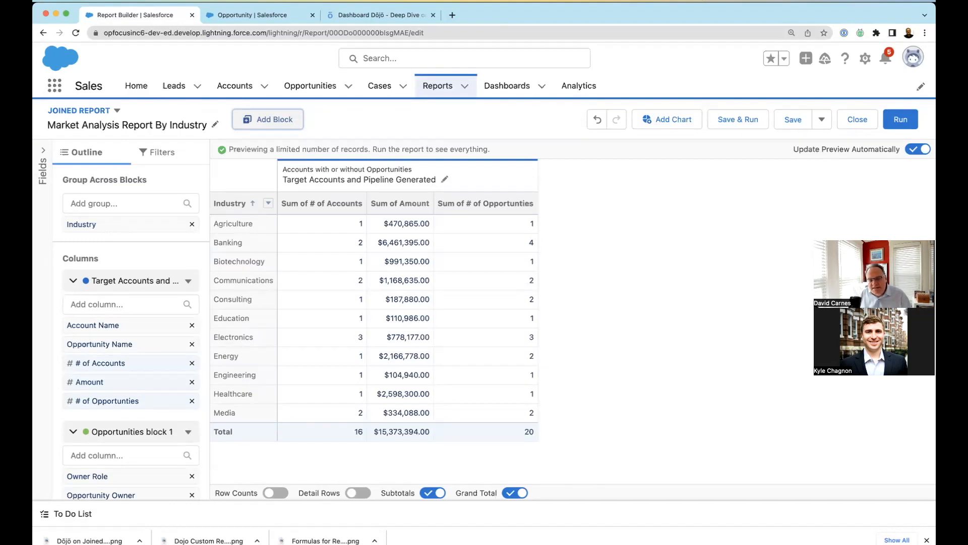
{"action": "left_click", "coordinate": [358, 493]}
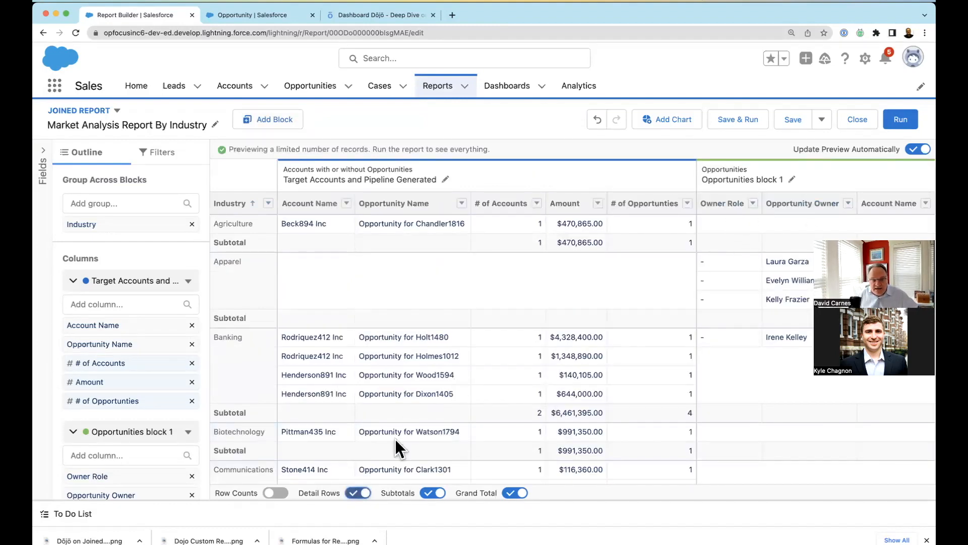
{"action": "left_click", "coordinate": [357, 492]}
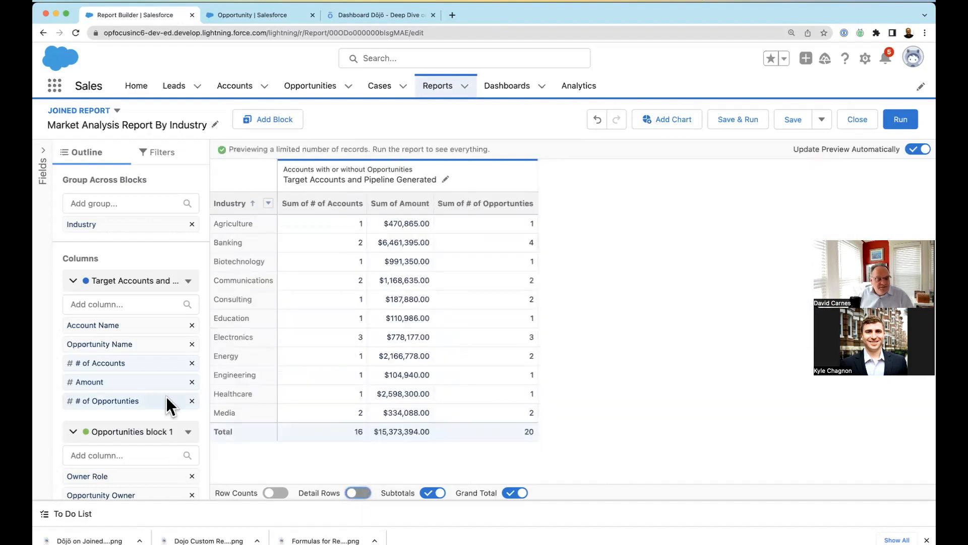
- Summarize the Amount column of the new Opportunities block by Sum and Average, checking the required summaries on the presentation slide
{"action": "scroll", "coordinate": [168, 400], "scroll_direction": "down", "scroll_amount": 5}
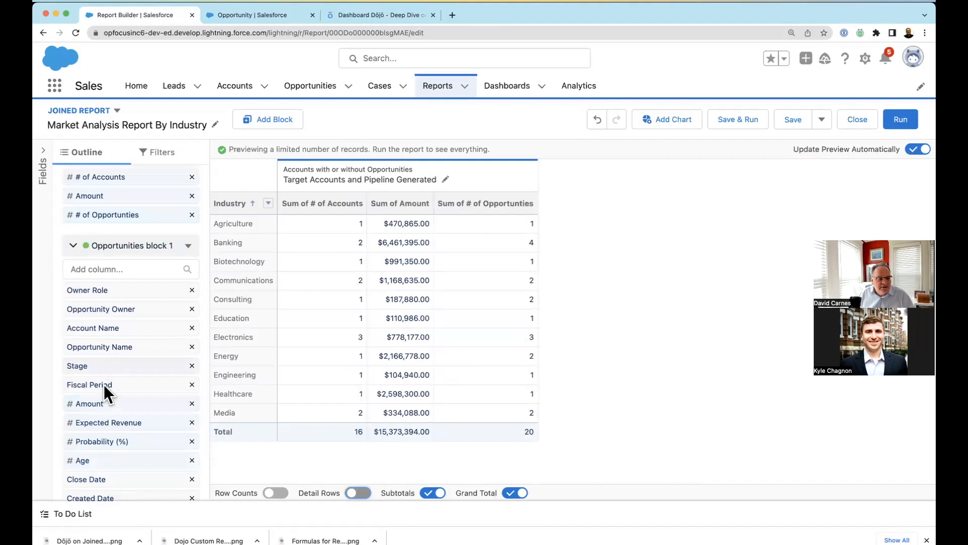
{"action": "left_click", "coordinate": [99, 405]}
{"action": "left_click", "coordinate": [219, 387]}
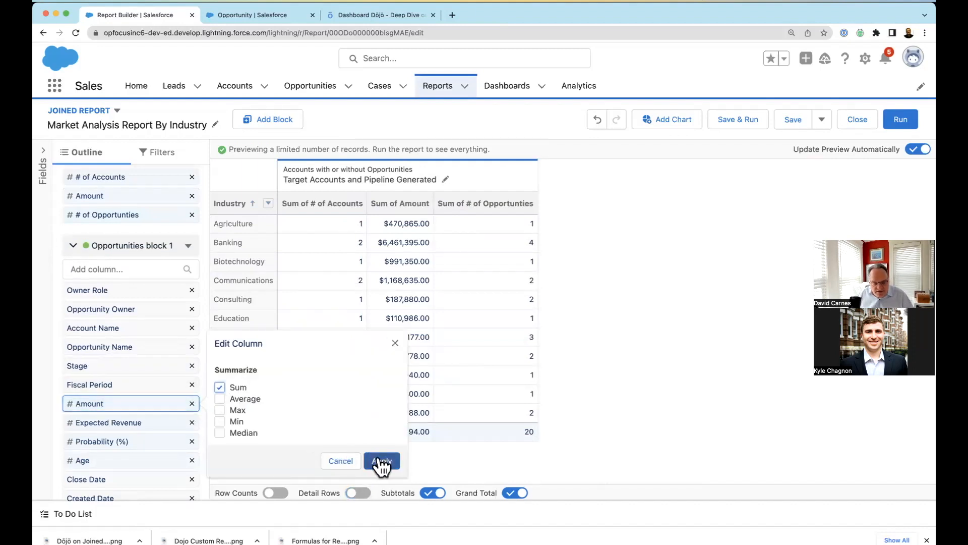
{"action": "key", "text": "super+Tab"}
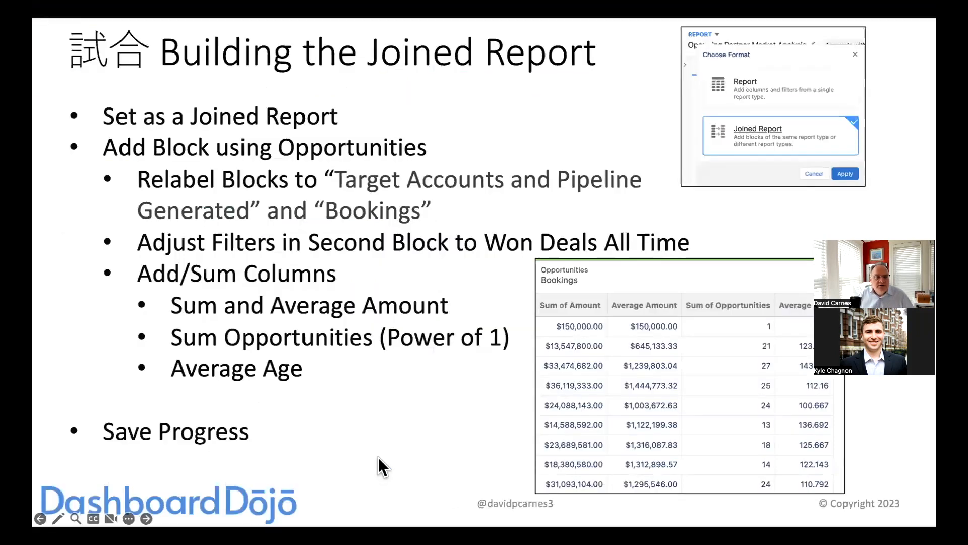
{"action": "key", "text": "super+Tab"}
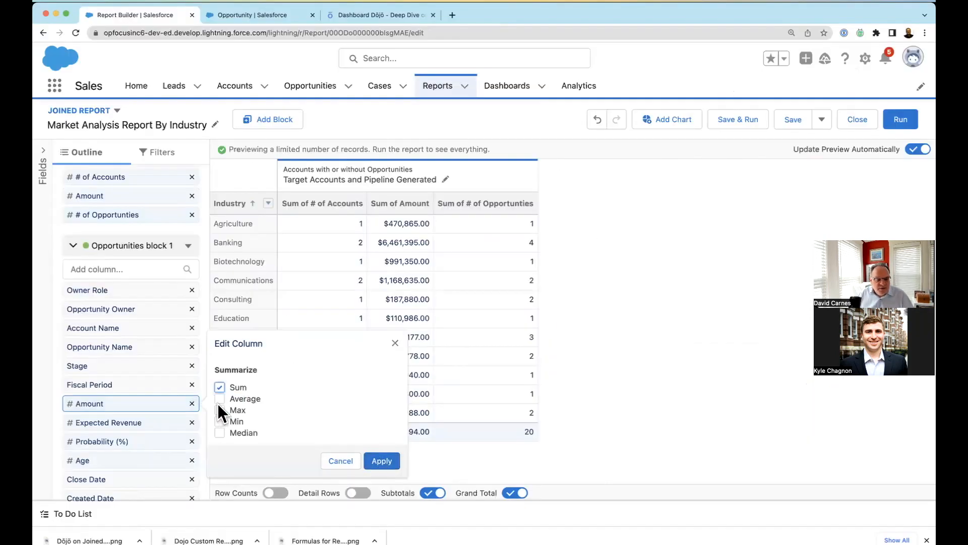
{"action": "left_click", "coordinate": [389, 461]}
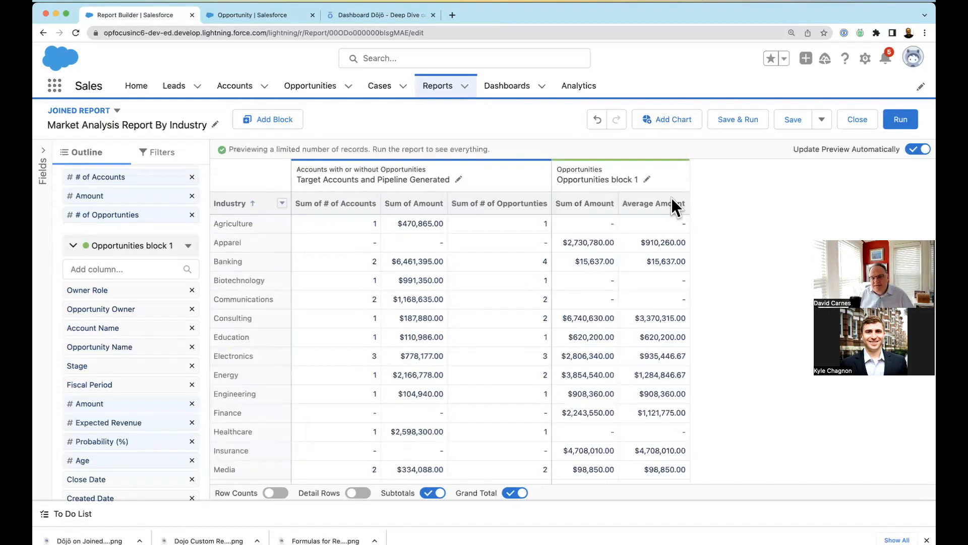
- Rename the Opportunities block to "Bookings", checking the label on the presentation slide
{"action": "key", "text": "super+Tab"}
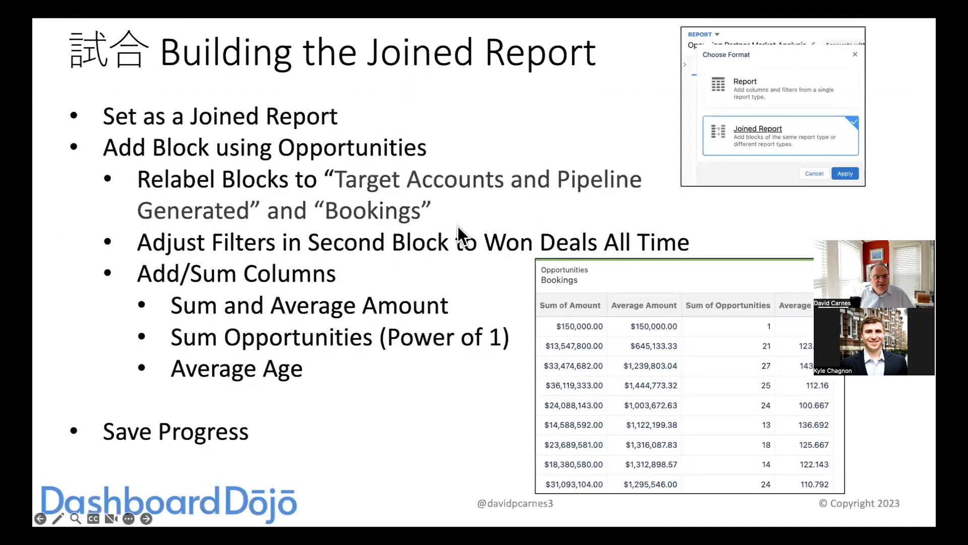
{"action": "key", "text": "super+Tab"}
{"action": "left_click", "coordinate": [651, 187]}
{"action": "left_click_drag", "start_coordinate": [646, 177], "coordinate": [537, 177]}
{"action": "key", "text": "BackSpace"}
{"action": "type", "text": "Bookings"}
{"action": "key", "text": "Return"}
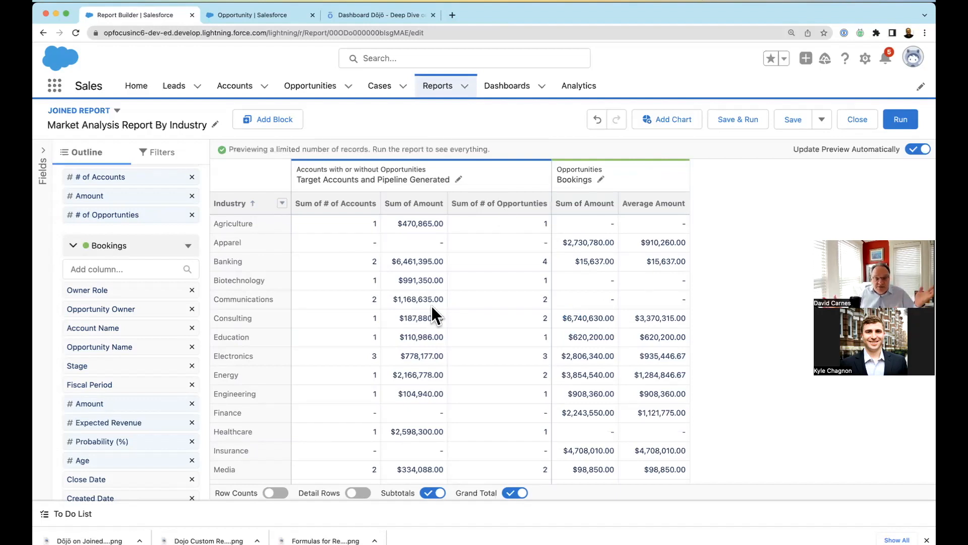
- Summarize the Age column of the Bookings block by Average, as listed on the presentation slide
{"action": "key", "text": "super+Tab"}
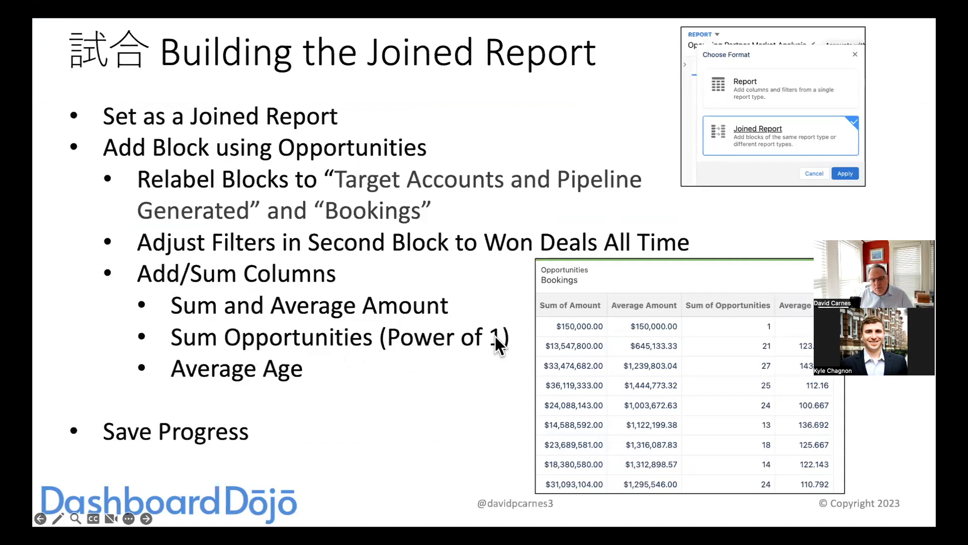
{"action": "key", "text": "super+Tab"}
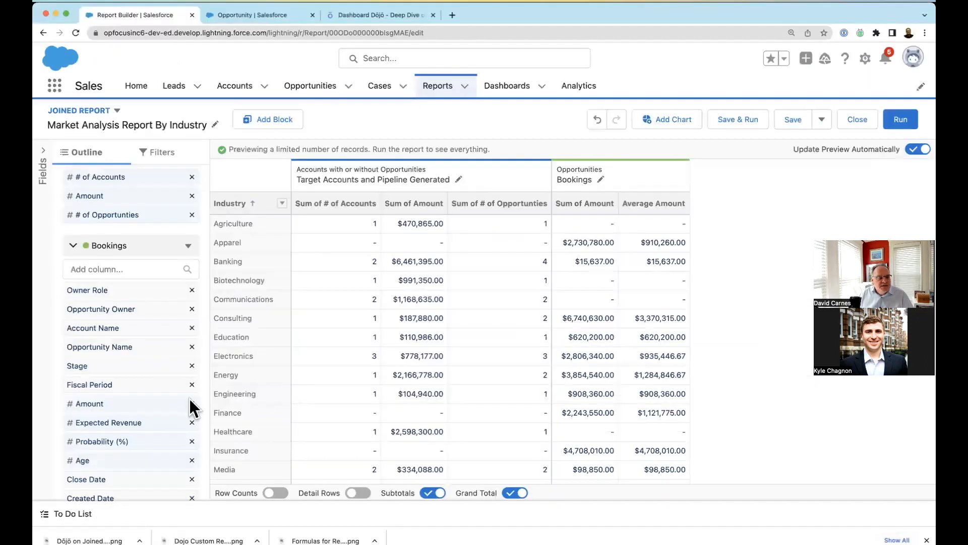
{"action": "scroll", "coordinate": [108, 460], "scroll_direction": "down", "scroll_amount": 2}
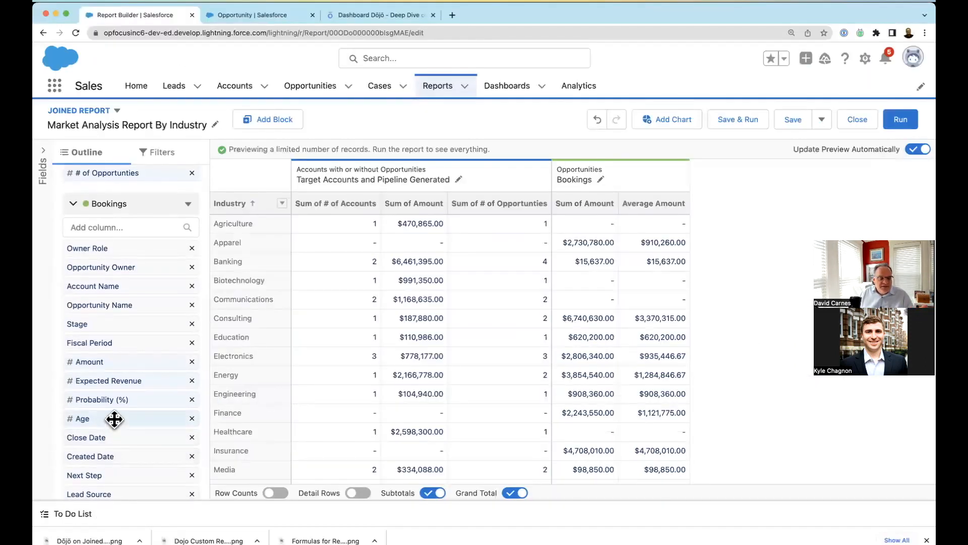
{"action": "left_click", "coordinate": [114, 418]}
{"action": "left_click", "coordinate": [219, 410]}
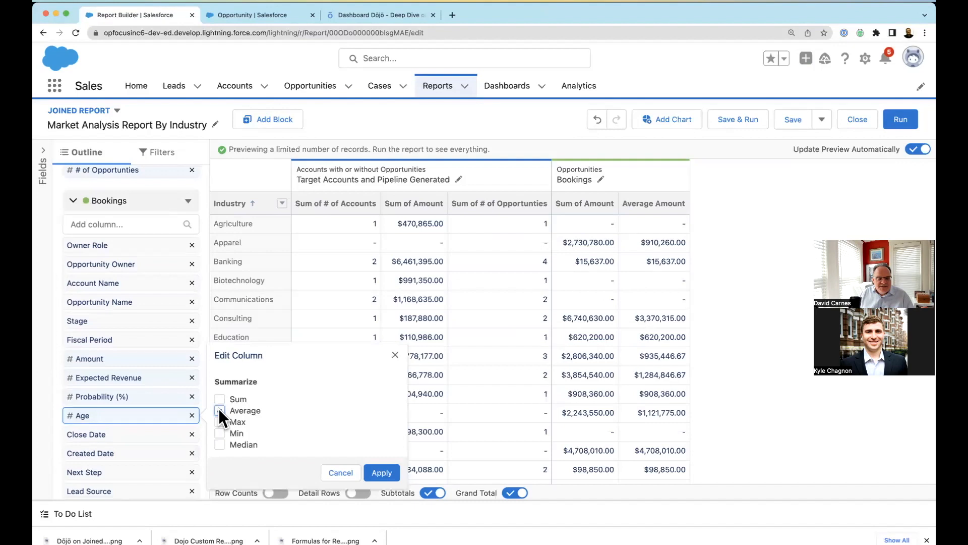
{"action": "left_click", "coordinate": [382, 473]}
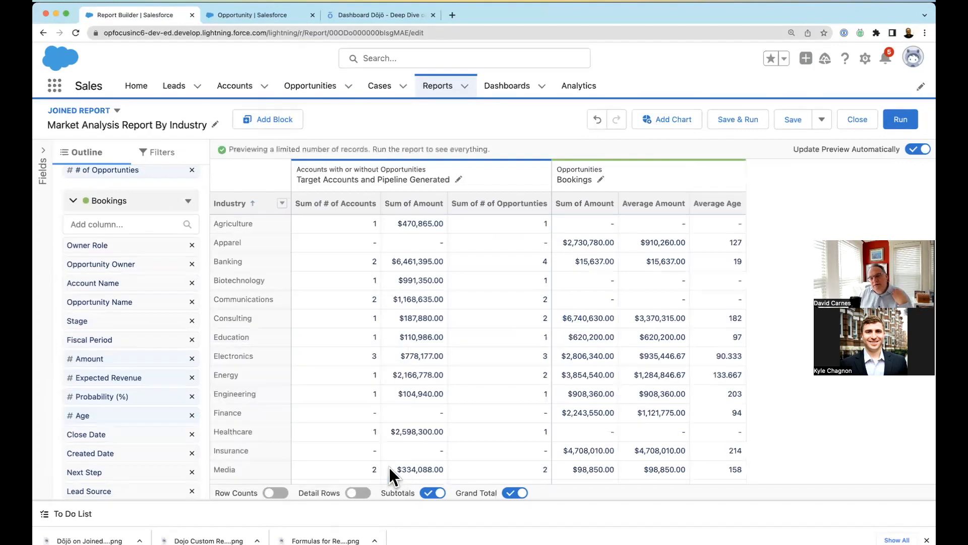
- Add the # of Opportunties column to the Bookings block and check its summarize options without changing them
{"action": "scroll", "coordinate": [59, 252], "scroll_direction": "up", "scroll_amount": 3}
{"action": "left_click", "coordinate": [97, 268]}
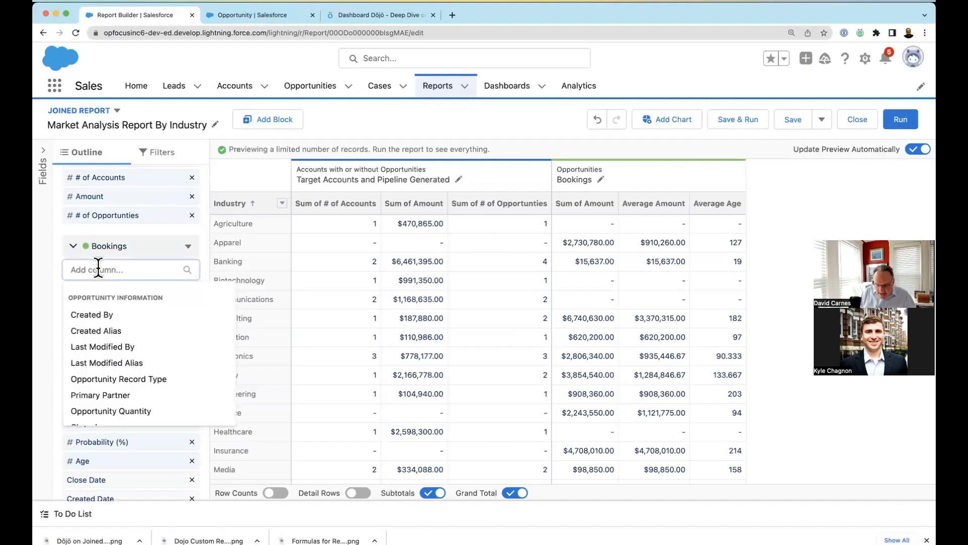
{"action": "type", "text": "opp"}
{"action": "key", "text": "BackSpace"}
{"action": "key", "text": "BackSpace"}
{"action": "key", "text": "BackSpace"}
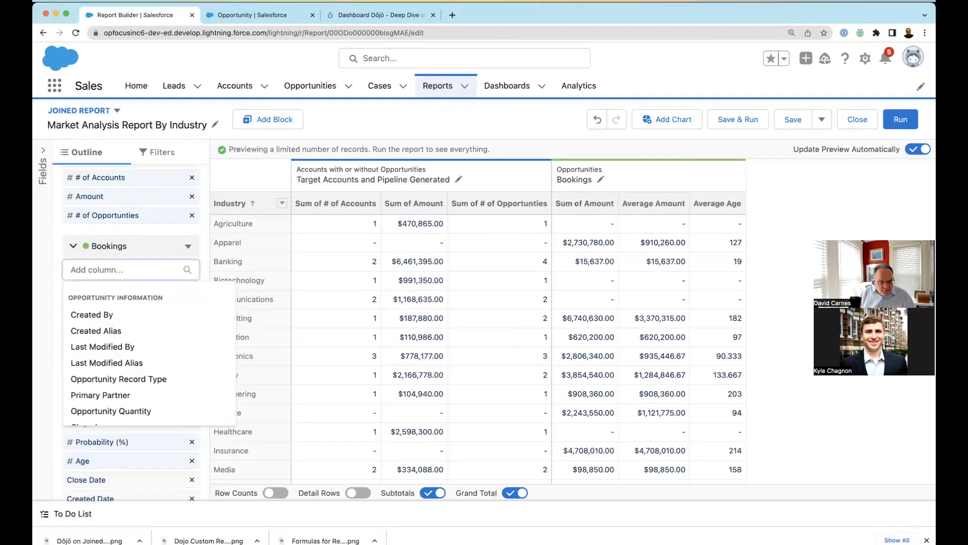
{"action": "type", "text": "#"}
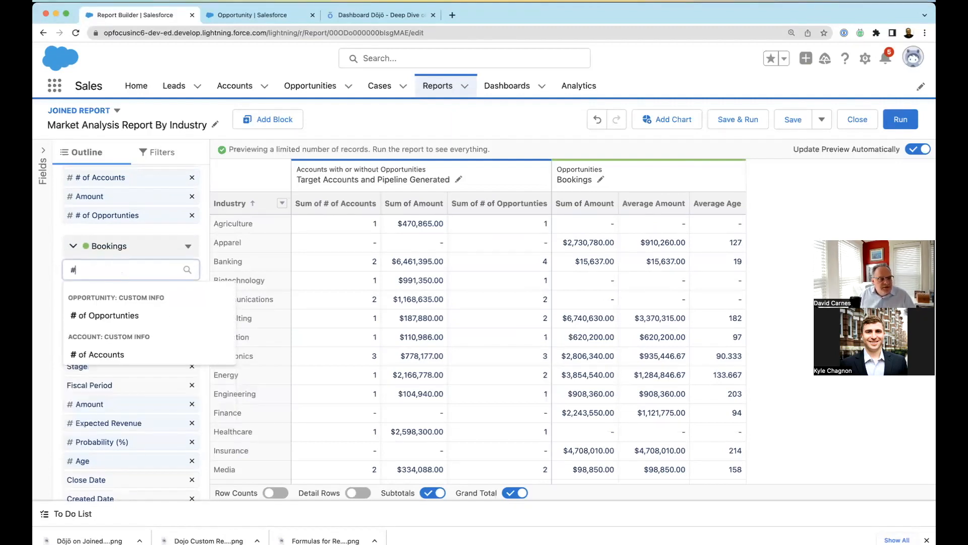
{"action": "left_click", "coordinate": [109, 317]}
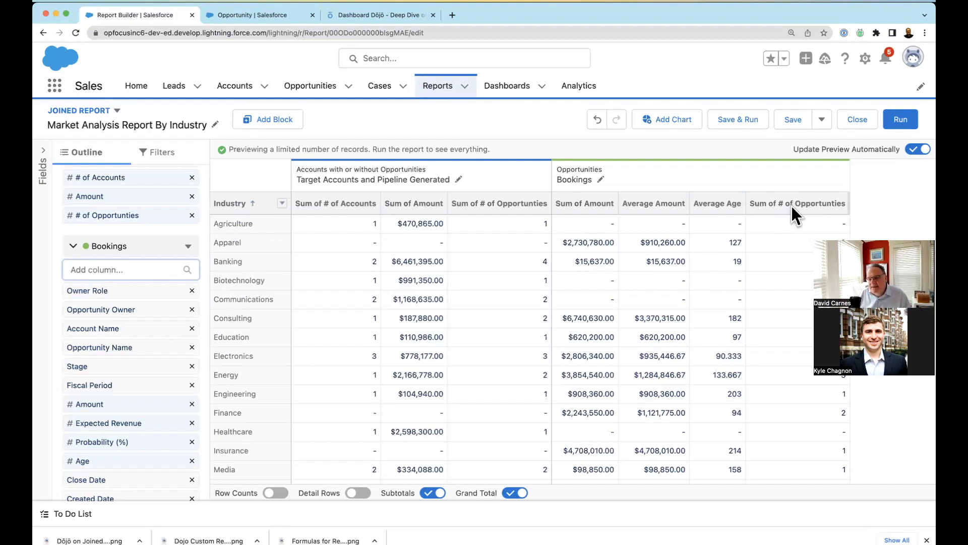
{"action": "scroll", "coordinate": [141, 458], "scroll_direction": "down", "scroll_amount": 4}
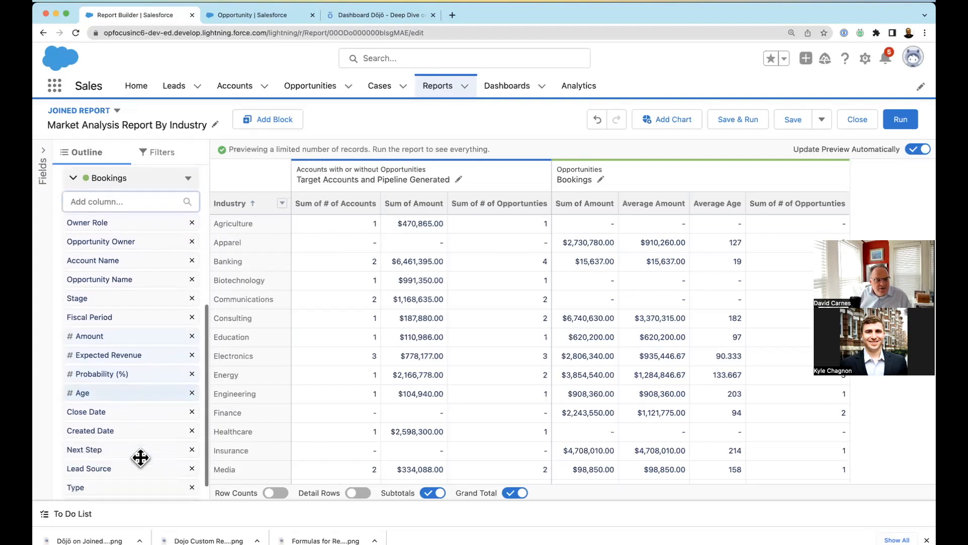
{"action": "left_click", "coordinate": [149, 481]}
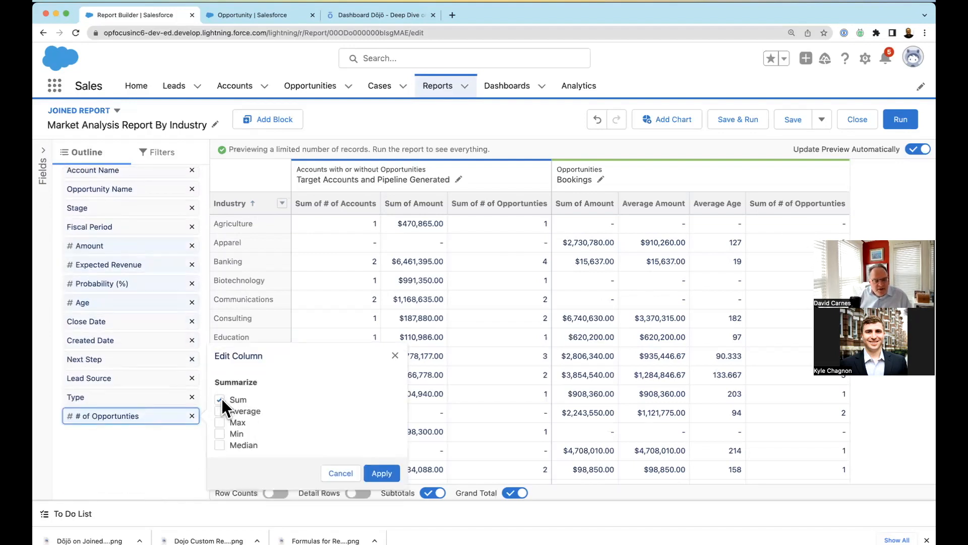
{"action": "left_click", "coordinate": [395, 355]}
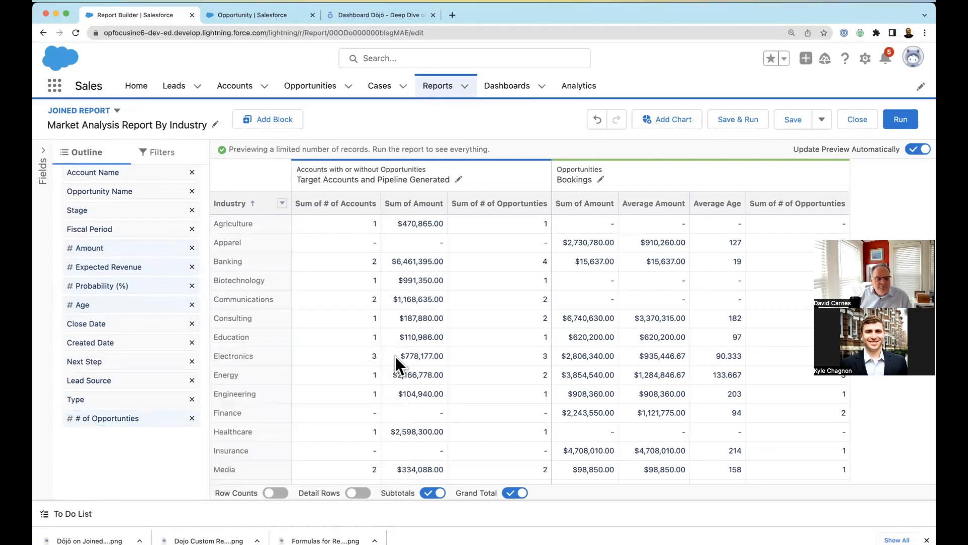
- Show the detail rows and try to move the Bookings block's # of Opportunties column directly to an earlier place
{"action": "left_click_drag", "start_coordinate": [119, 478], "coordinate": [127, 353]}
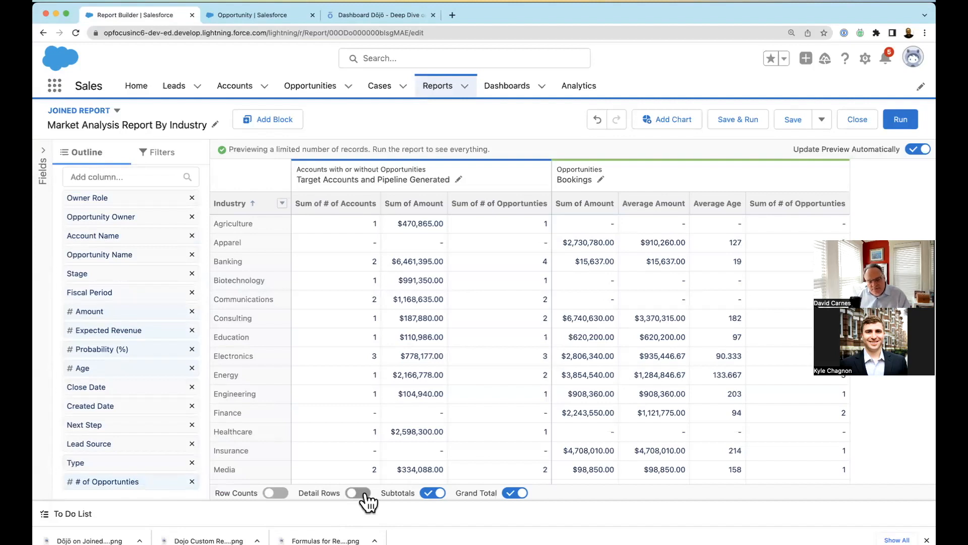
{"action": "left_click", "coordinate": [365, 495]}
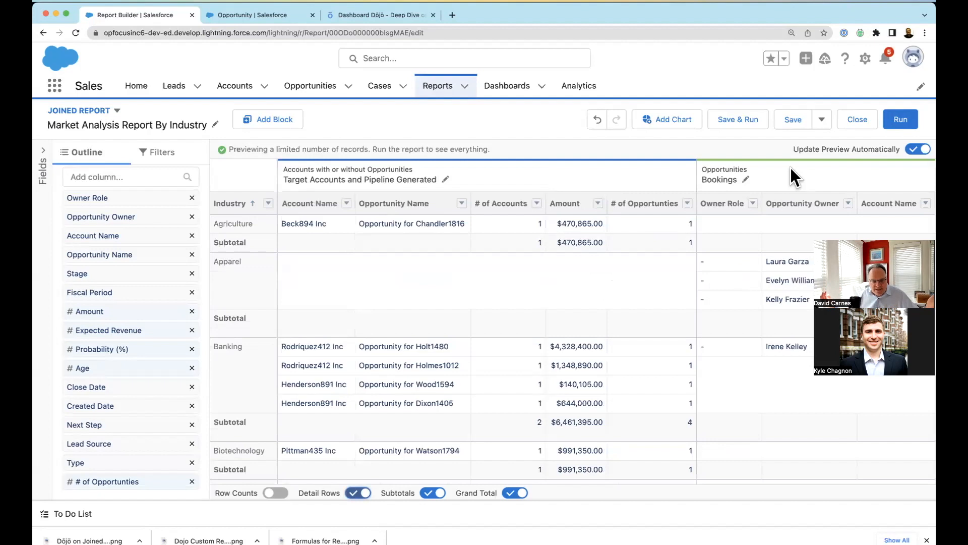
{"action": "scroll", "coordinate": [777, 186], "scroll_direction": "right", "scroll_amount": 10}
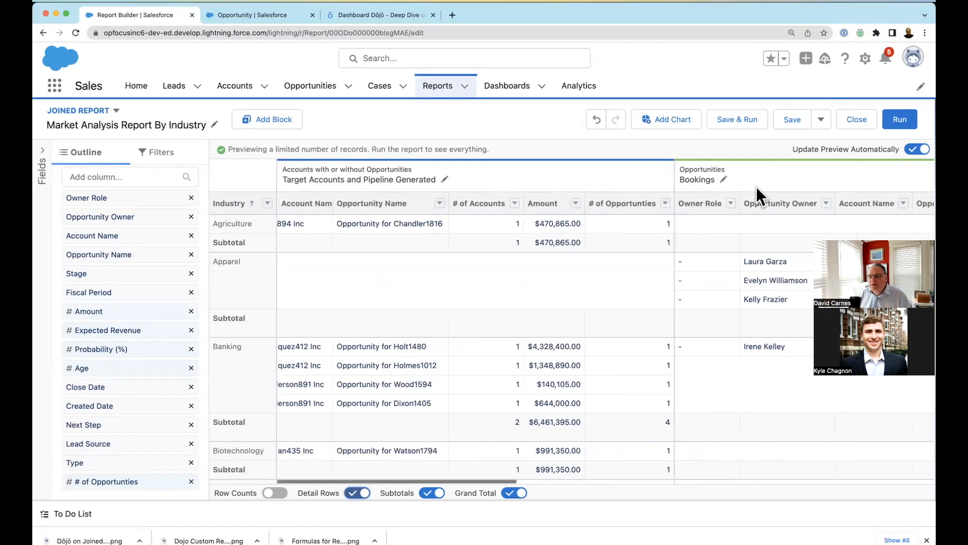
{"action": "scroll", "coordinate": [801, 204], "scroll_direction": "right", "scroll_amount": 15}
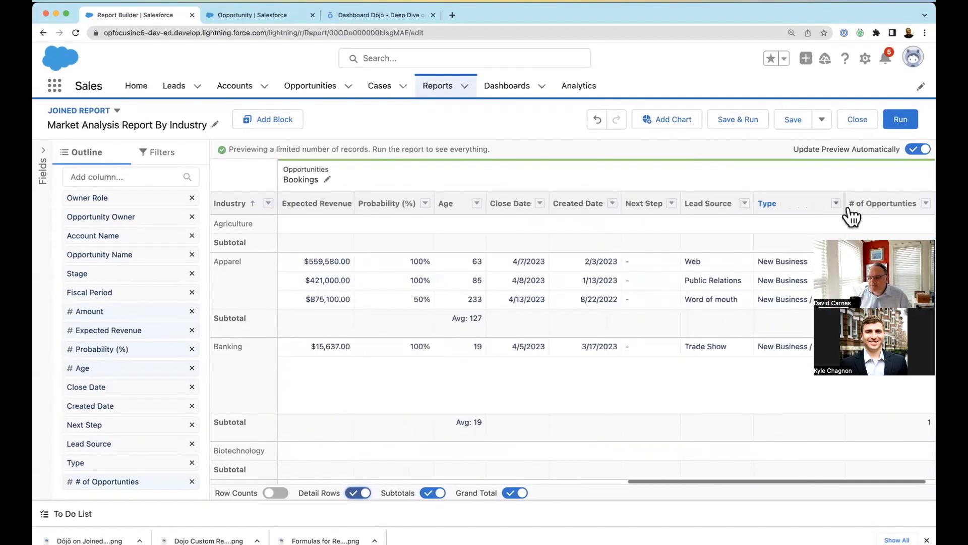
{"action": "left_click_drag", "start_coordinate": [876, 206], "coordinate": [294, 212]}
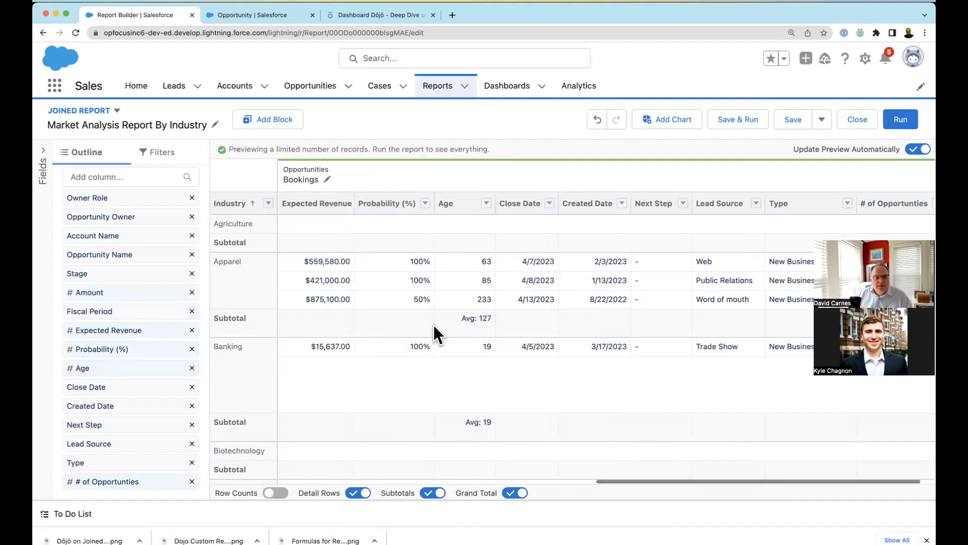
- Move the # of Opportunties column of the Bookings block three places forward, between Created Date and Next Step
{"action": "scroll", "coordinate": [542, 235], "scroll_direction": "right", "scroll_amount": 1}
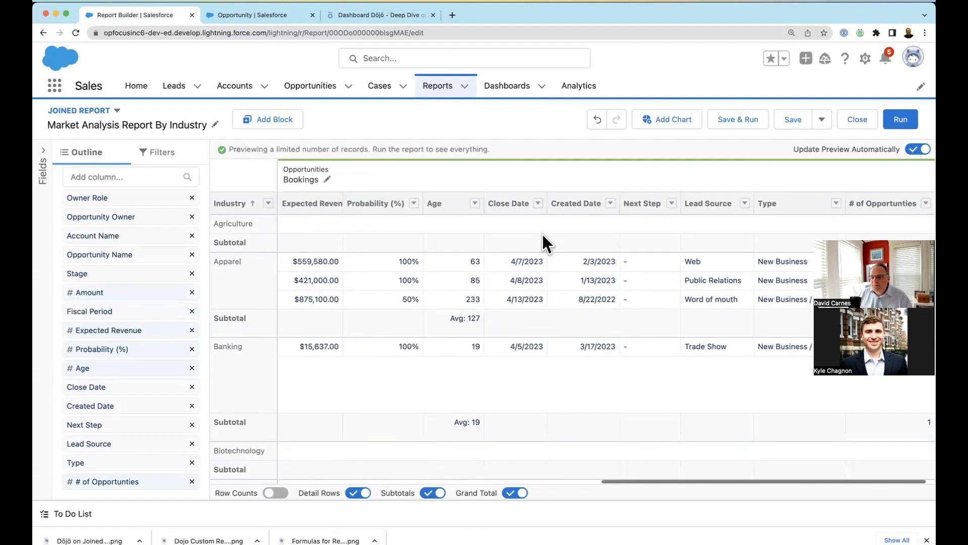
{"action": "left_click", "coordinate": [926, 203]}
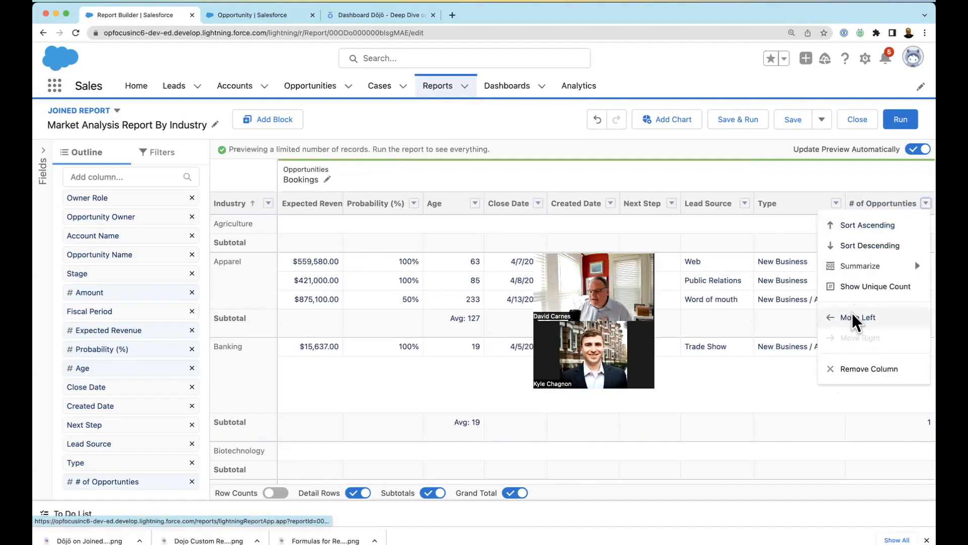
{"action": "left_click", "coordinate": [851, 318]}
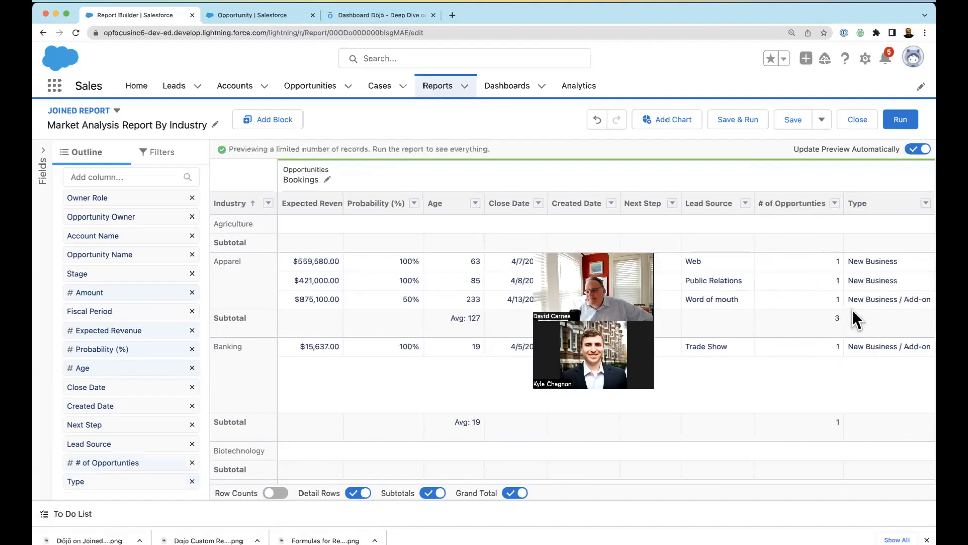
{"action": "left_click", "coordinate": [835, 203]}
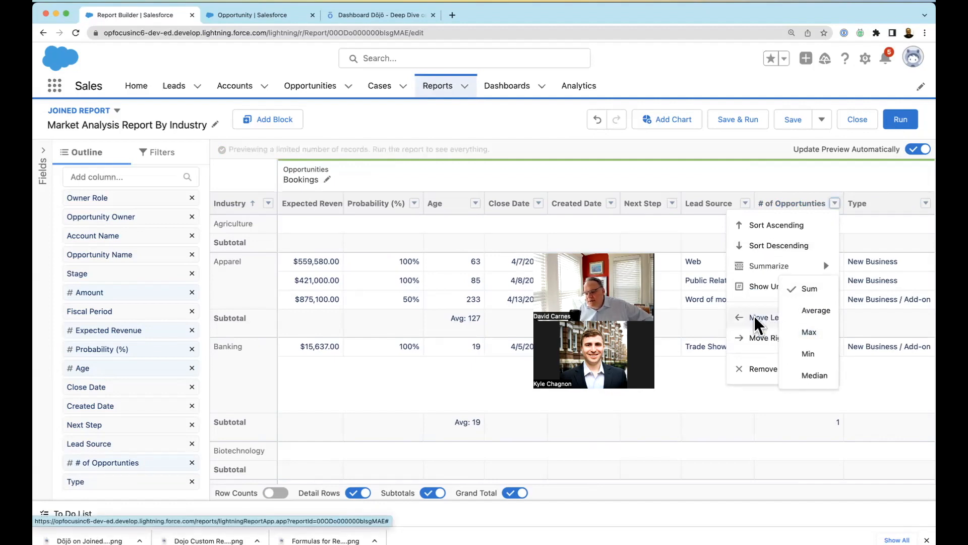
{"action": "left_click", "coordinate": [755, 318]}
{"action": "left_click", "coordinate": [761, 202]}
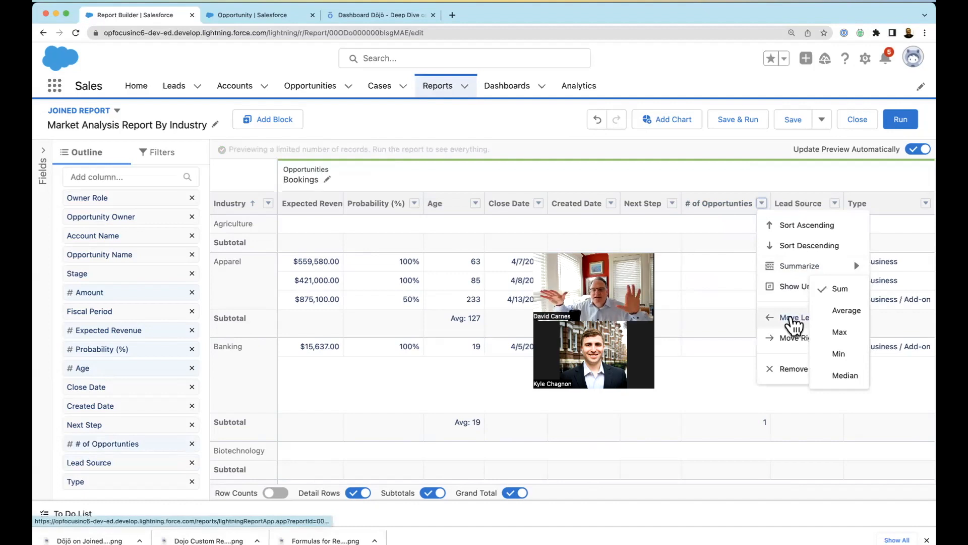
{"action": "left_click", "coordinate": [792, 320]}
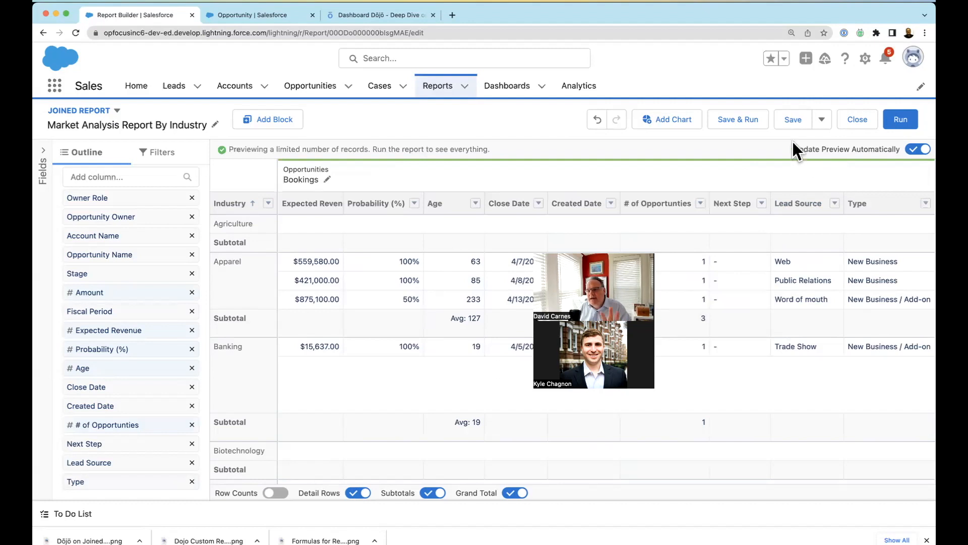
- Save the report and run it with the detail rows hidden, closing the browser's downloads bar
{"action": "left_click", "coordinate": [788, 121]}
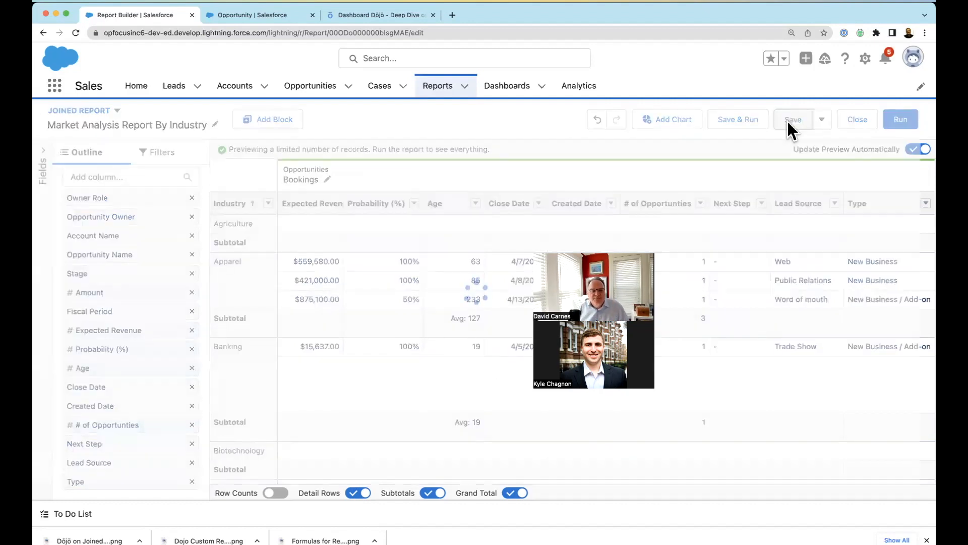
{"action": "left_click", "coordinate": [354, 495]}
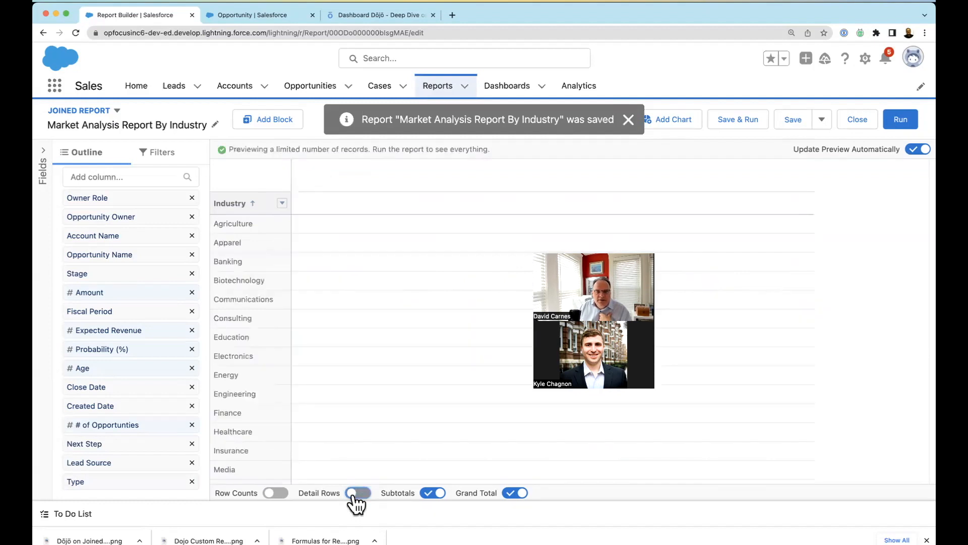
{"action": "left_click", "coordinate": [900, 121]}
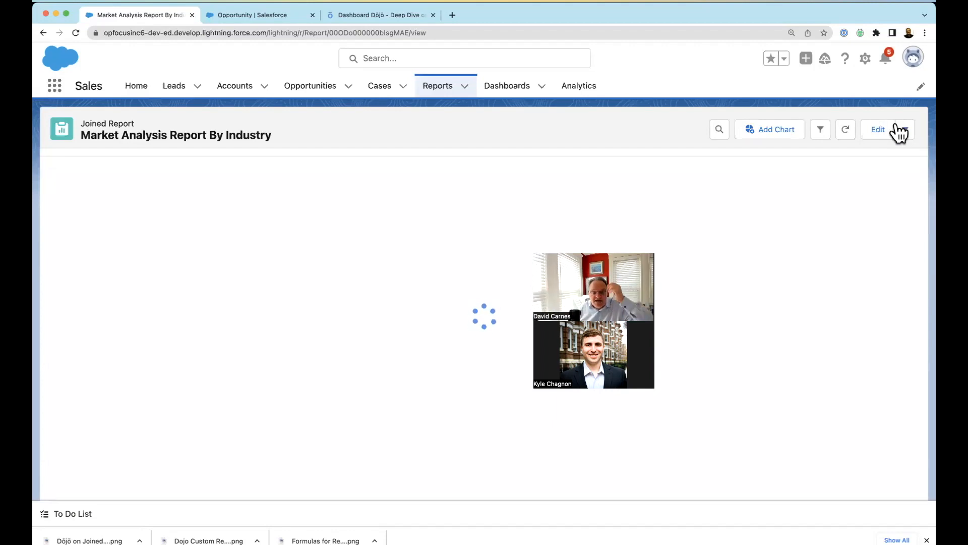
{"action": "left_click", "coordinate": [927, 540]}
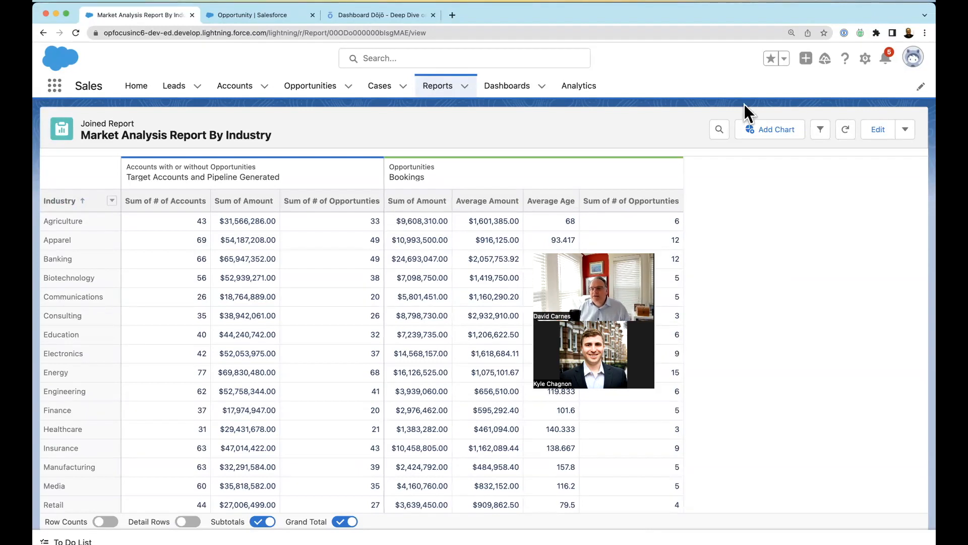
- Switch to the presentation and advance to the "Building the Joined Report (Continued)" slide to read the third block's requirements
{"action": "key", "text": "super+Tab"}
{"action": "key", "text": "Right"}
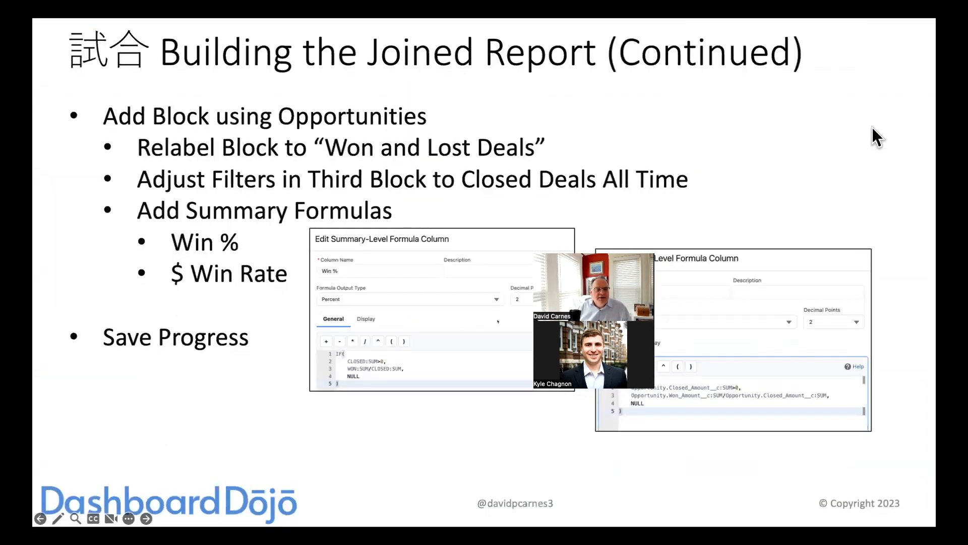
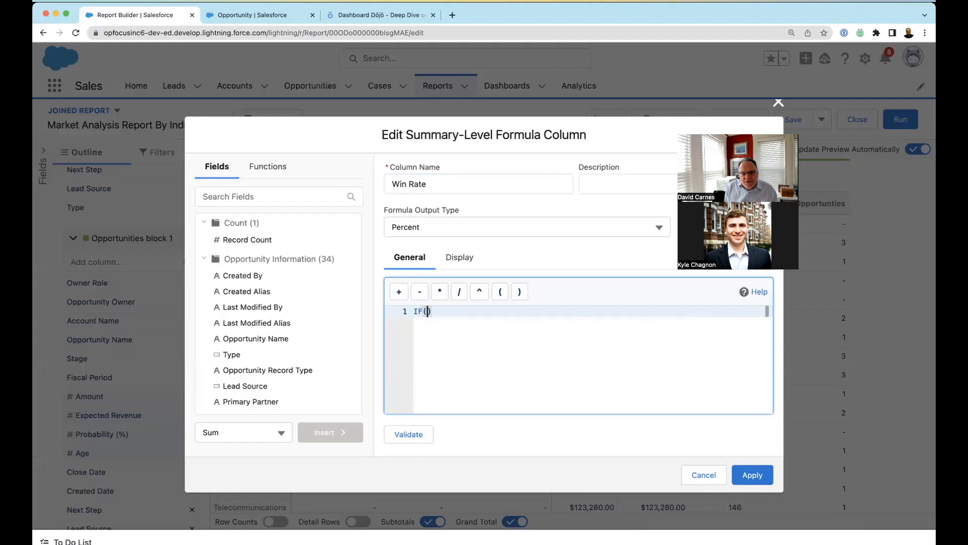
- Spread the Win Rate formula's IF parentheses over separate lines, leaving blank lines between them for the arguments
{"action": "key", "text": "Return"}
{"action": "key", "text": "Return"}
{"action": "key", "text": "Return"}
{"action": "key", "text": "Return"}
{"action": "key", "text": "Up"}
{"action": "key", "text": "Up"}
{"action": "key", "text": "Up"}
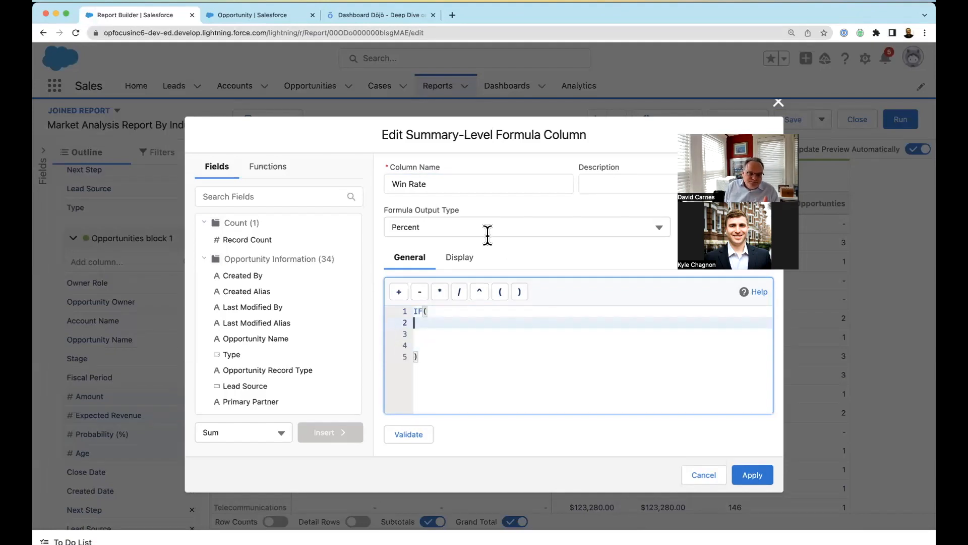
- Insert the sum of Closed as the indented condition CLOSED:SUM>0, inside the IF function
{"action": "scroll", "coordinate": [262, 344], "scroll_direction": "down", "scroll_amount": 10}
{"action": "scroll", "coordinate": [262, 344], "scroll_direction": "up", "scroll_amount": 5}
{"action": "scroll", "coordinate": [263, 344], "scroll_direction": "up", "scroll_amount": 1}
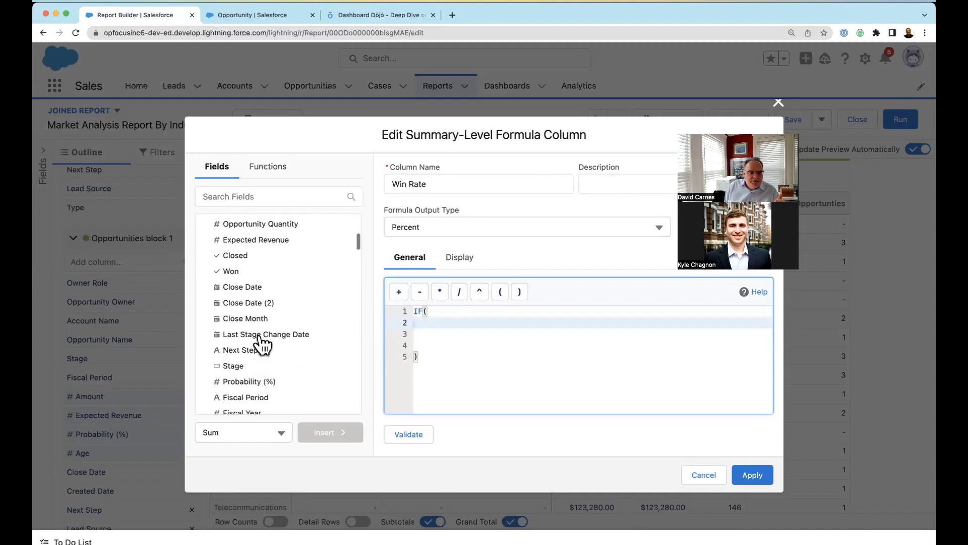
{"action": "left_click", "coordinate": [241, 257]}
{"action": "left_click", "coordinate": [330, 436]}
{"action": "type", "text": ">0,"}
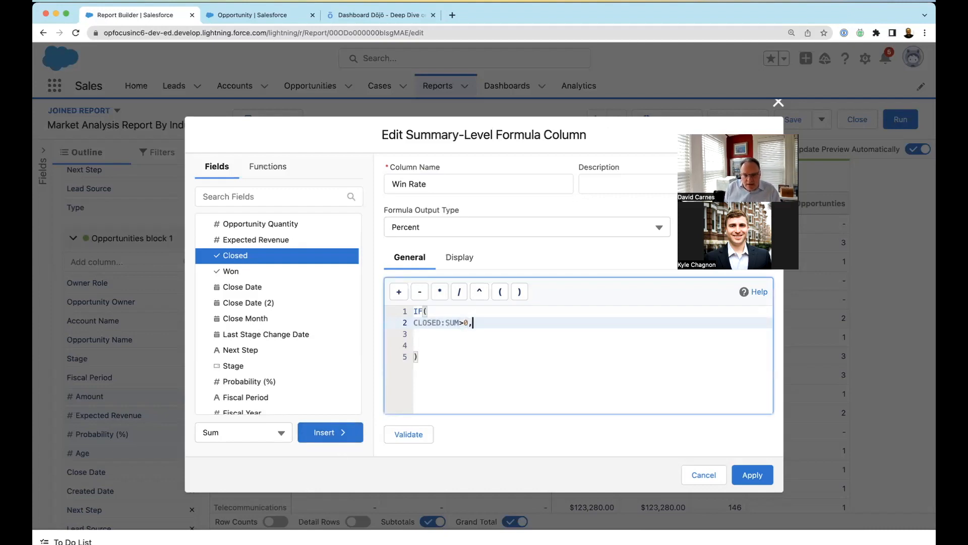
{"action": "key", "text": "Up"}
{"action": "key", "text": "Right"}
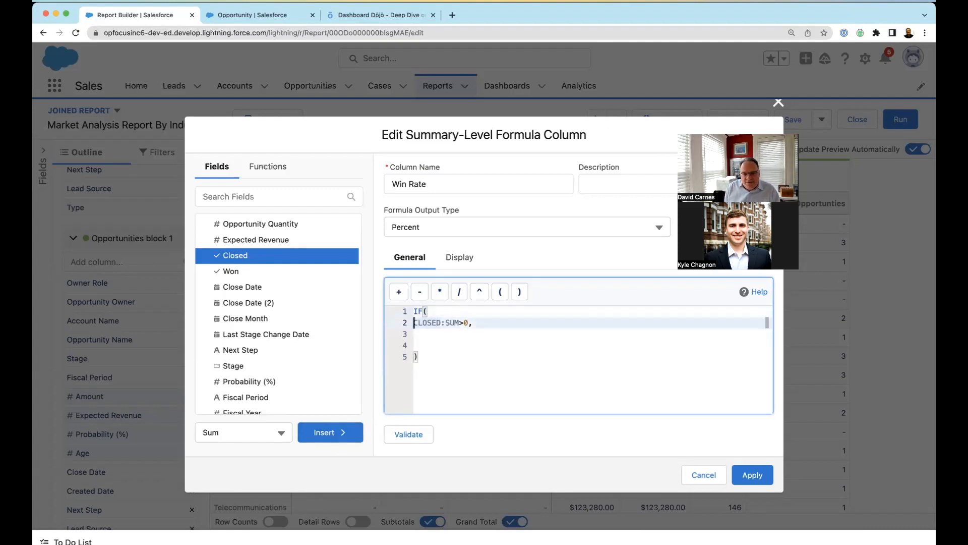
{"action": "key", "text": "Tab"}
{"action": "key", "text": "End"}
{"action": "key", "text": "Return"}
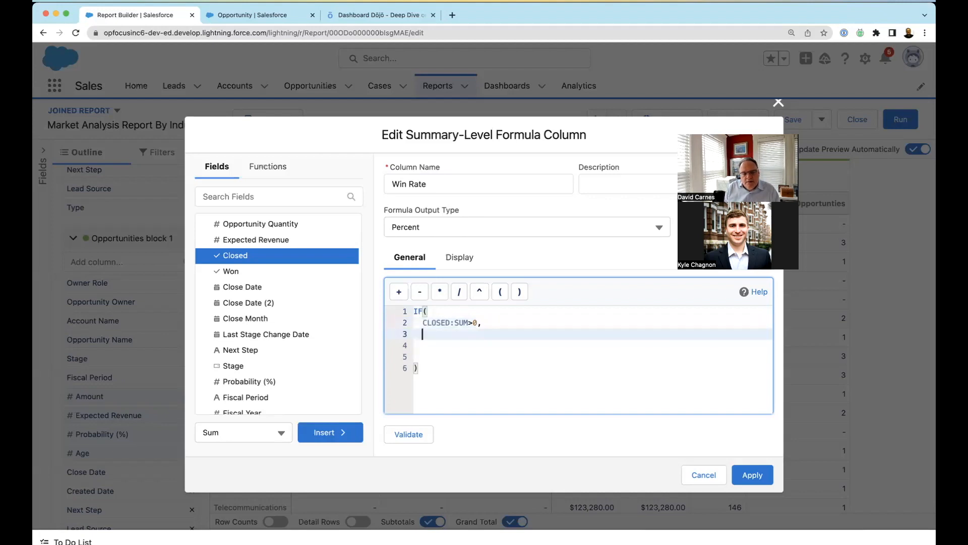
- Add WON:SUM/CLOSED:SUM, as the value the IF function returns when its condition is true
{"action": "left_click", "coordinate": [237, 272]}
{"action": "left_click", "coordinate": [328, 432]}
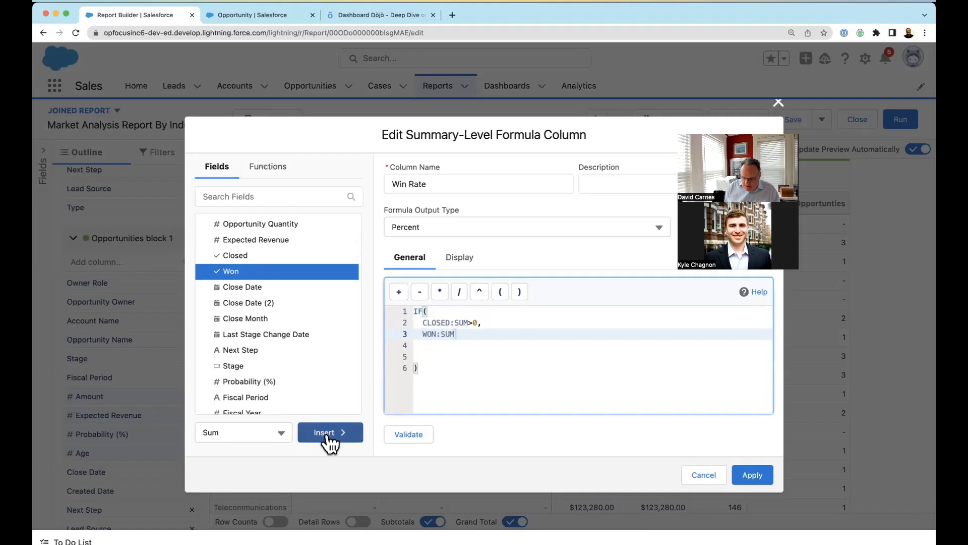
{"action": "type", "text": "/"}
{"action": "left_click", "coordinate": [247, 256]}
{"action": "left_click", "coordinate": [331, 432]}
{"action": "type", "text": ","}
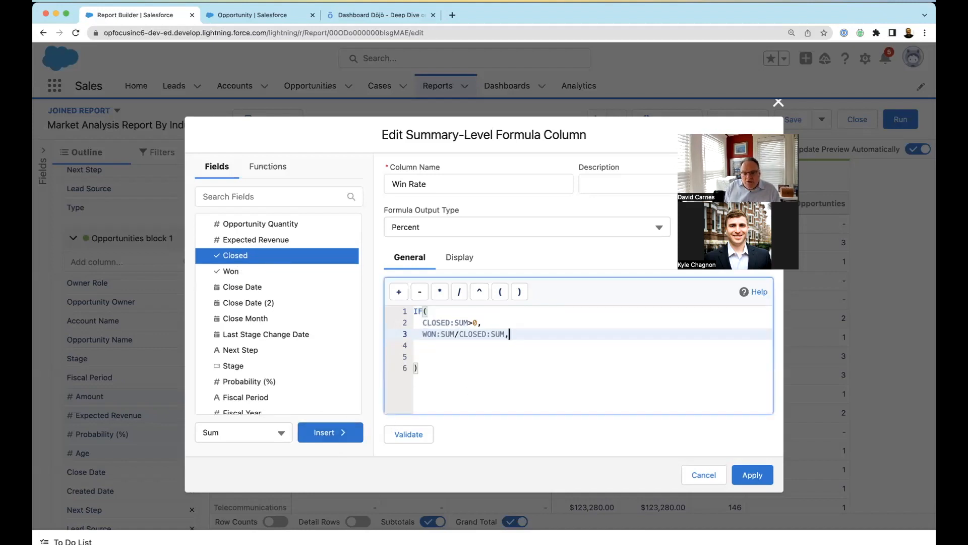
- Complete the IF formula with NULL as its last argument, remove the spare blank line and validate the formula
{"action": "key", "text": "Return"}
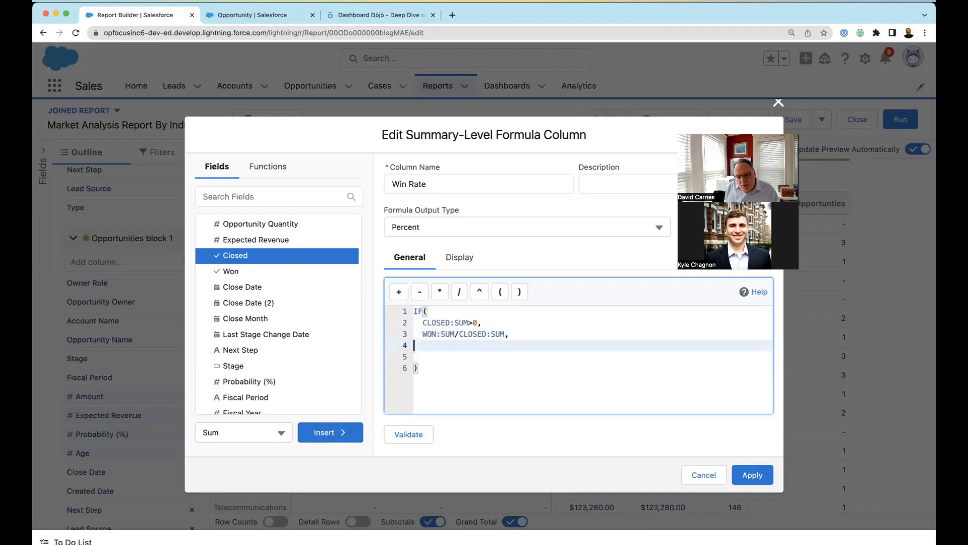
{"action": "key", "text": "Delete"}
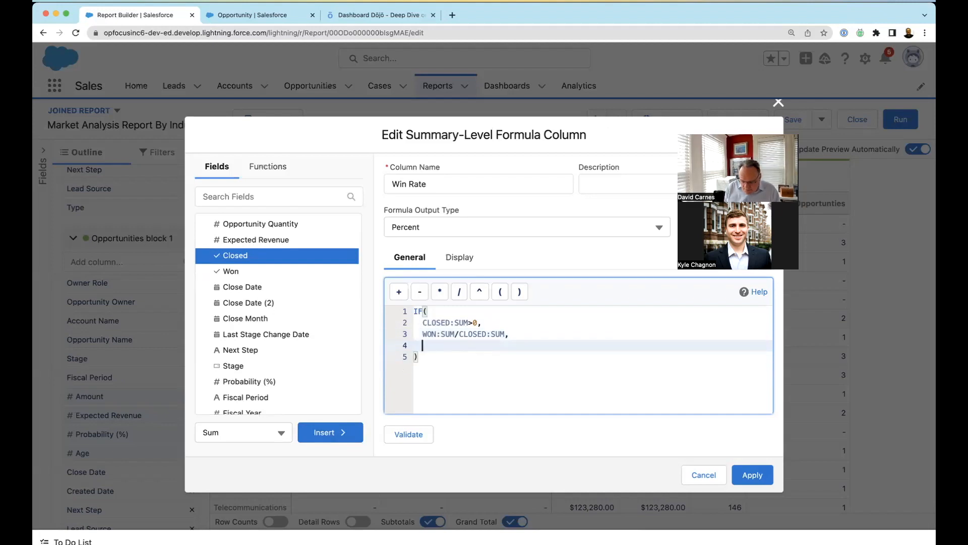
{"action": "type", "text": "NULL"}
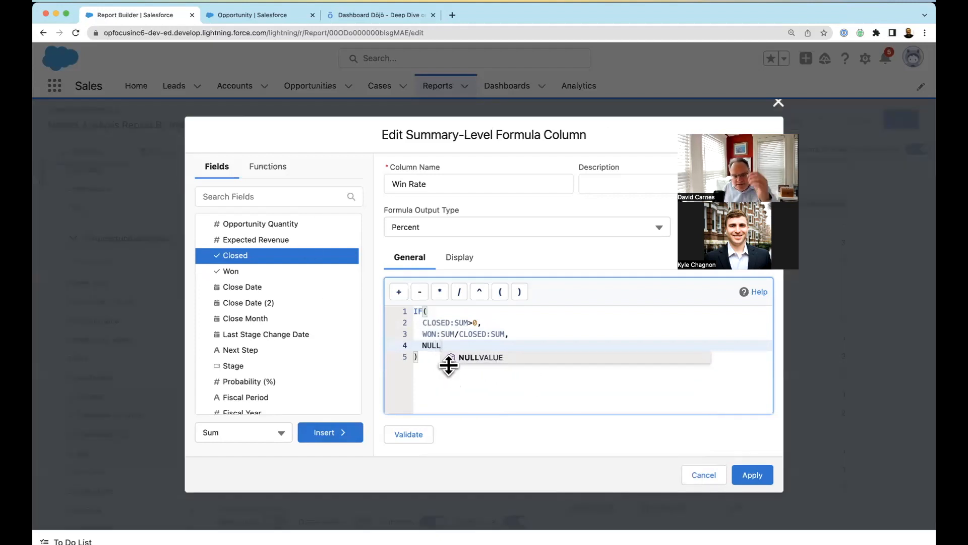
{"action": "key", "text": "Escape"}
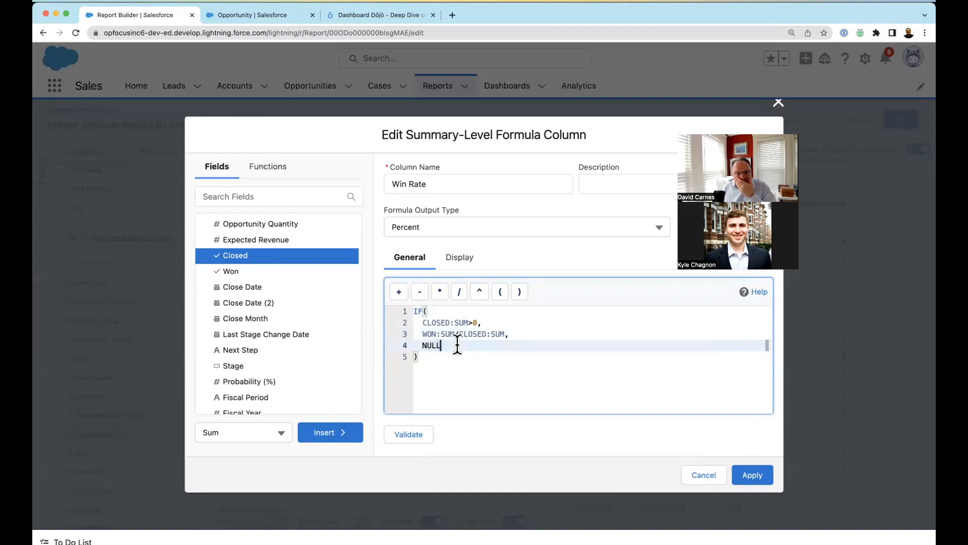
{"action": "left_click", "coordinate": [421, 434]}
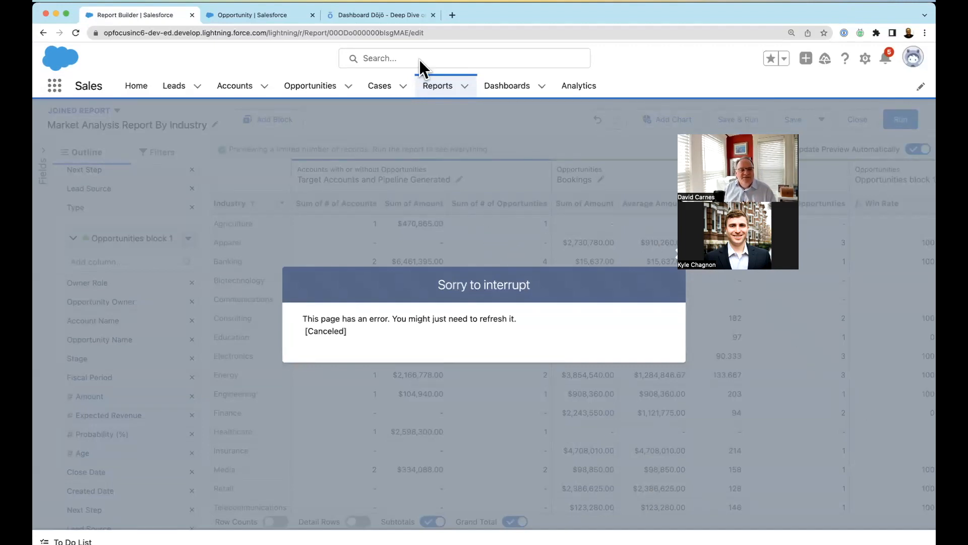
- Reload the report builder page from its current address
{"action": "left_click", "coordinate": [440, 31]}
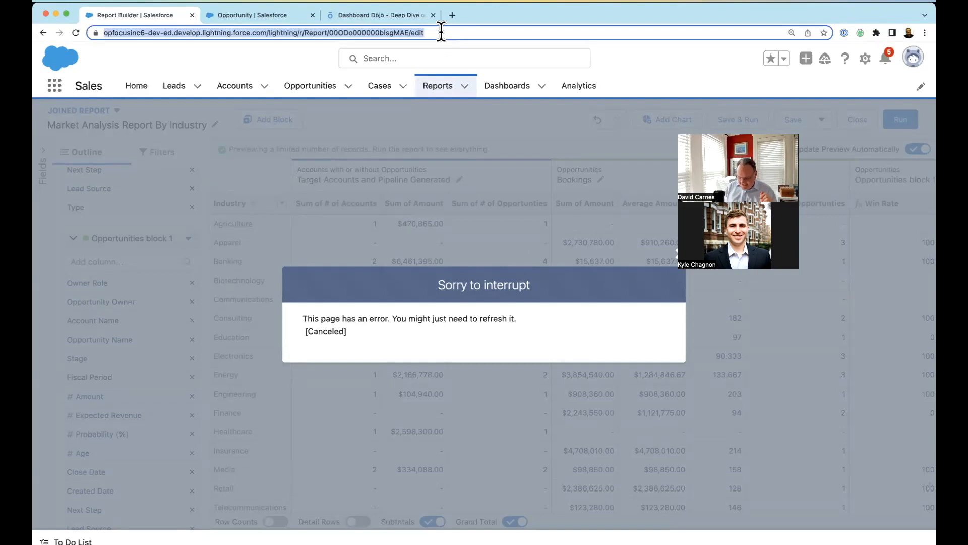
{"action": "key", "text": "Return"}
{"action": "left_click", "coordinate": [514, 206]}
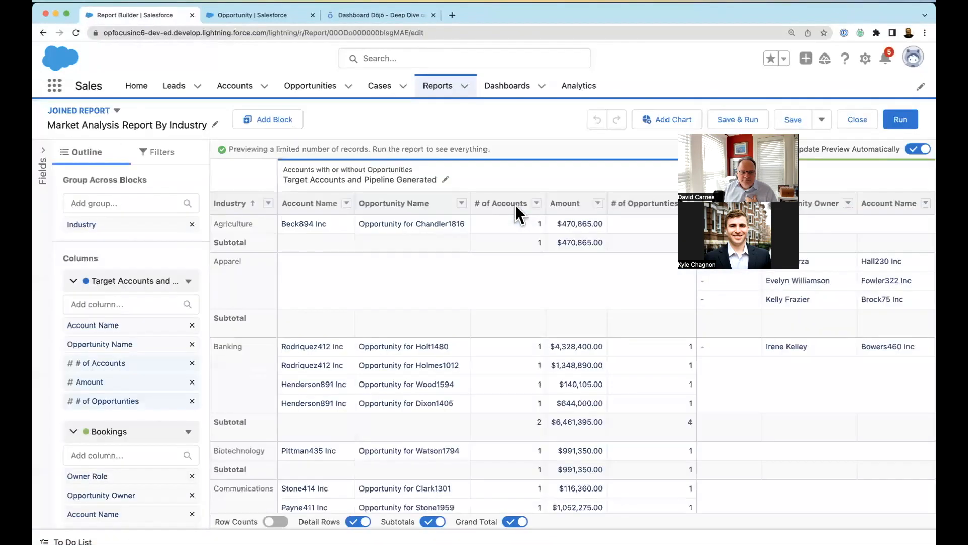
- Add a third block based on the standard Opportunities report type with its default columns, and hide the detail rows
{"action": "scroll", "coordinate": [584, 296], "scroll_direction": "right", "scroll_amount": 10}
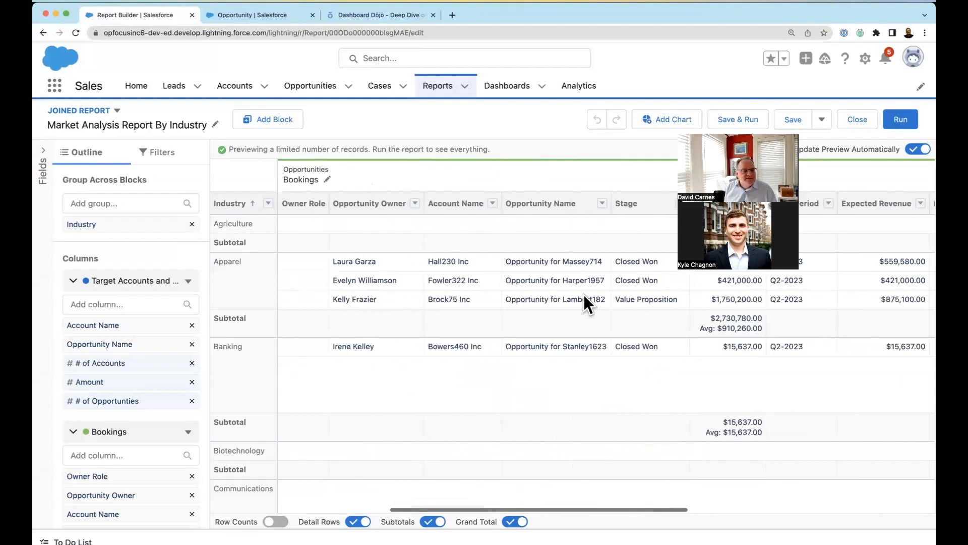
{"action": "scroll", "coordinate": [108, 431], "scroll_direction": "down", "scroll_amount": 5}
{"action": "scroll", "coordinate": [110, 428], "scroll_direction": "up", "scroll_amount": 1}
{"action": "scroll", "coordinate": [110, 428], "scroll_direction": "down", "scroll_amount": 1}
{"action": "left_click", "coordinate": [268, 121]}
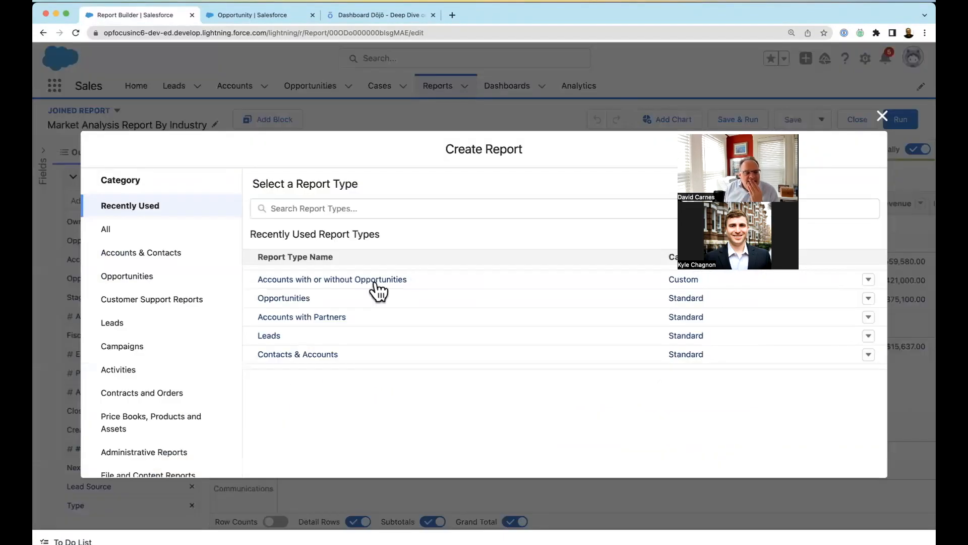
{"action": "left_click", "coordinate": [335, 300]}
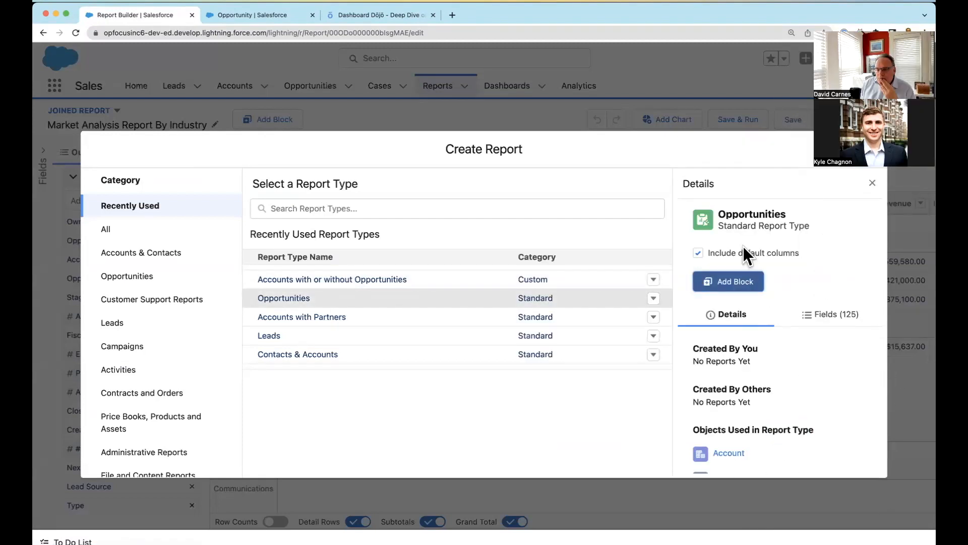
{"action": "left_click", "coordinate": [731, 280]}
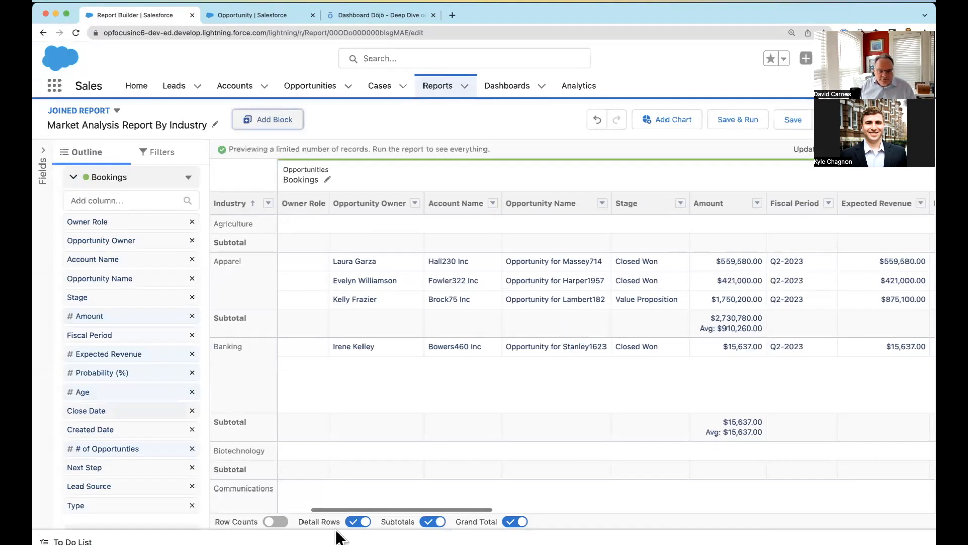
{"action": "left_click", "coordinate": [356, 526]}
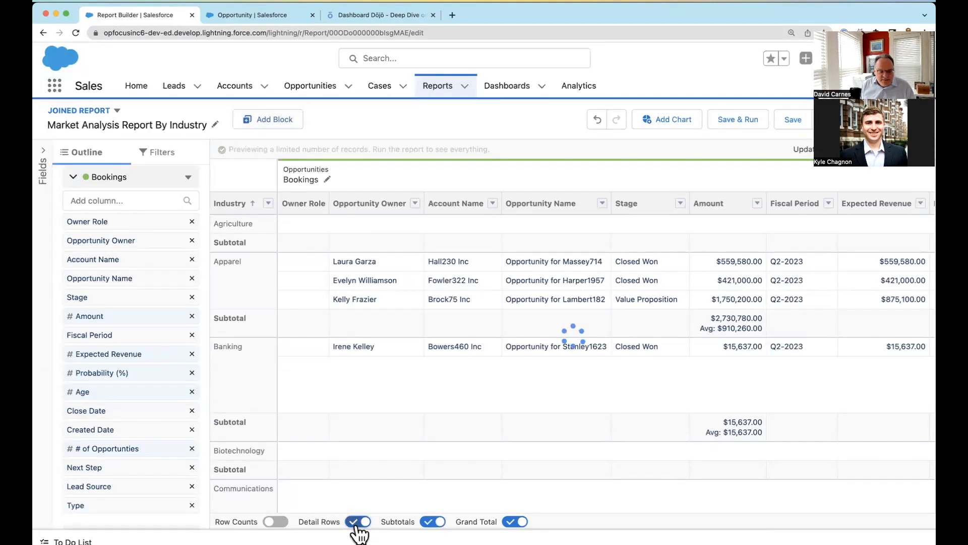
- Create a summary formula for Opportunities block 1 named Win Rate with Percent as its output type
{"action": "scroll", "coordinate": [108, 410], "scroll_direction": "up", "scroll_amount": 2}
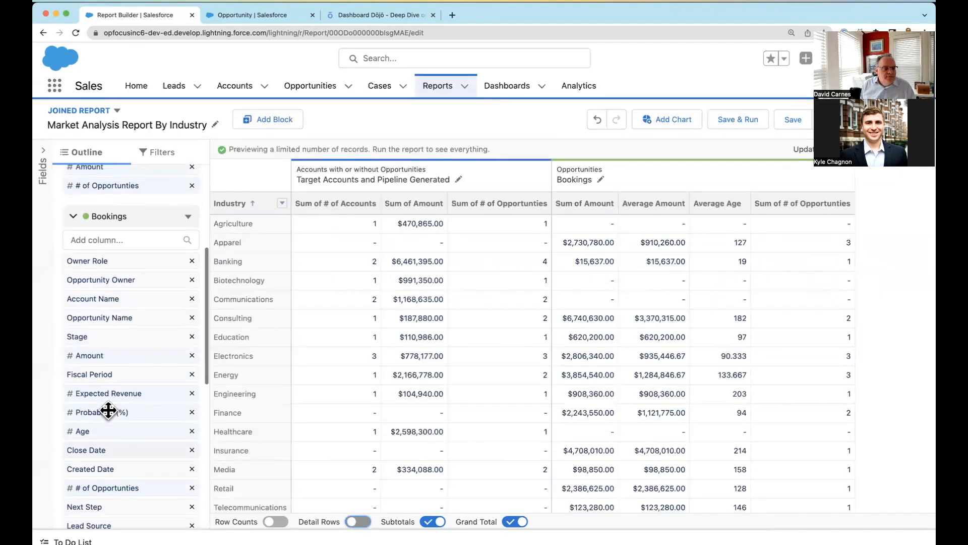
{"action": "scroll", "coordinate": [108, 410], "scroll_direction": "down", "scroll_amount": 5}
{"action": "left_click", "coordinate": [188, 325]}
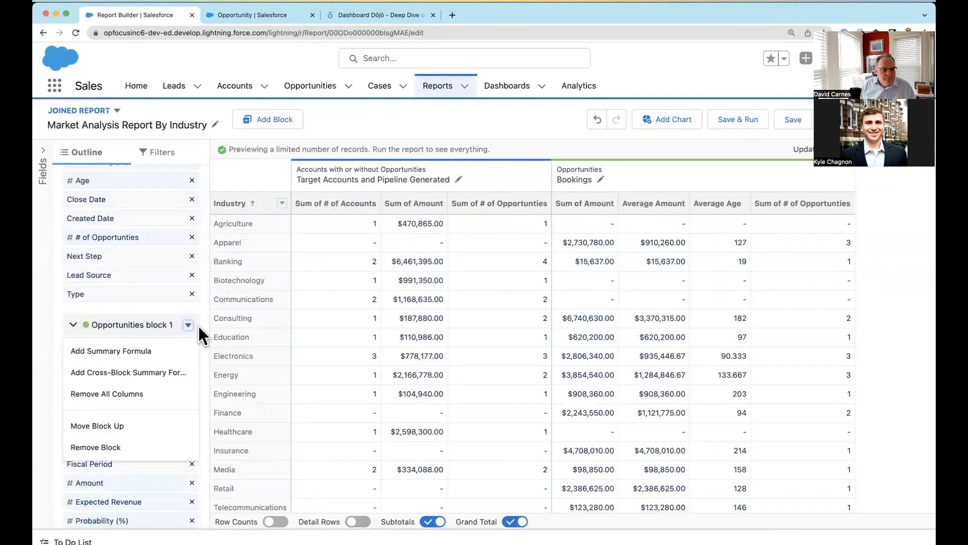
{"action": "left_click", "coordinate": [133, 352]}
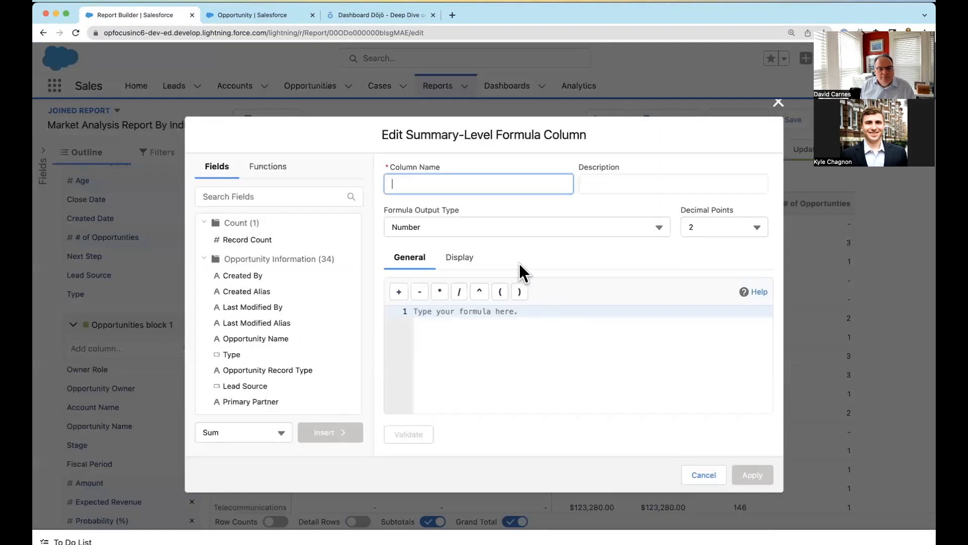
{"action": "type", "text": "Win Rate"}
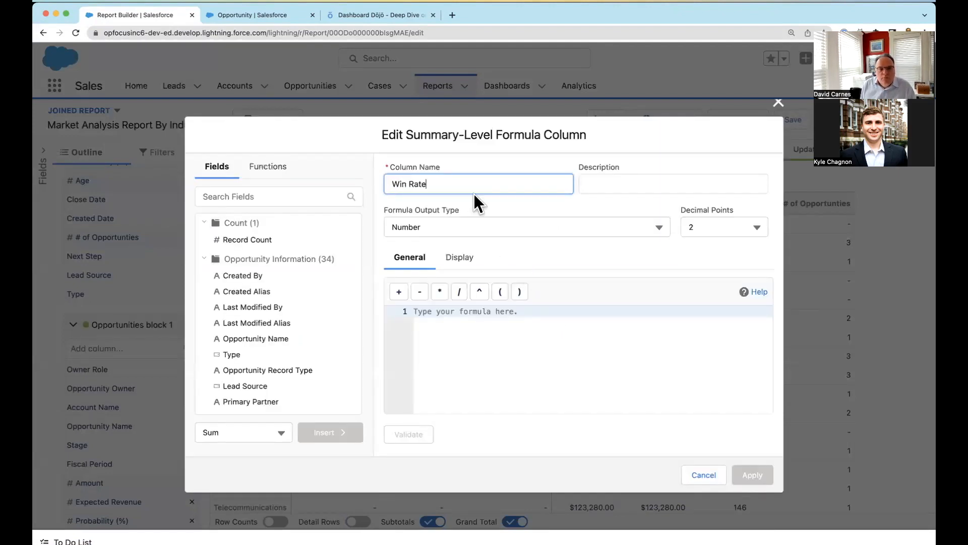
{"action": "left_click", "coordinate": [471, 227]}
{"action": "left_click", "coordinate": [444, 274]}
- Begin the formula with a multi-line IF function whose condition is CLOSED:SUM>0, using the sum of Closed
{"action": "left_click", "coordinate": [449, 328]}
{"action": "type", "text": "IF"}
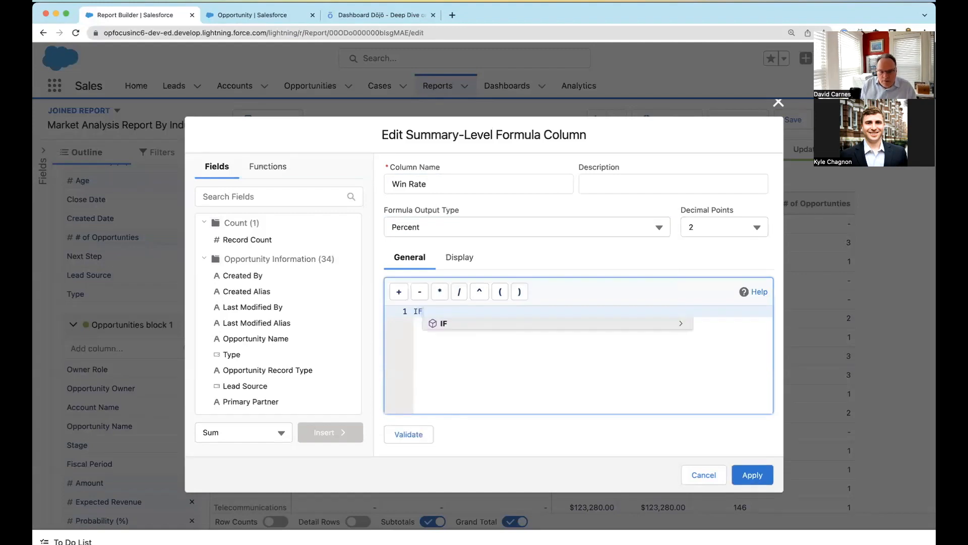
{"action": "type", "text": "("}
{"action": "key", "text": "Return"}
{"action": "key", "text": "Return"}
{"action": "key", "text": "Up"}
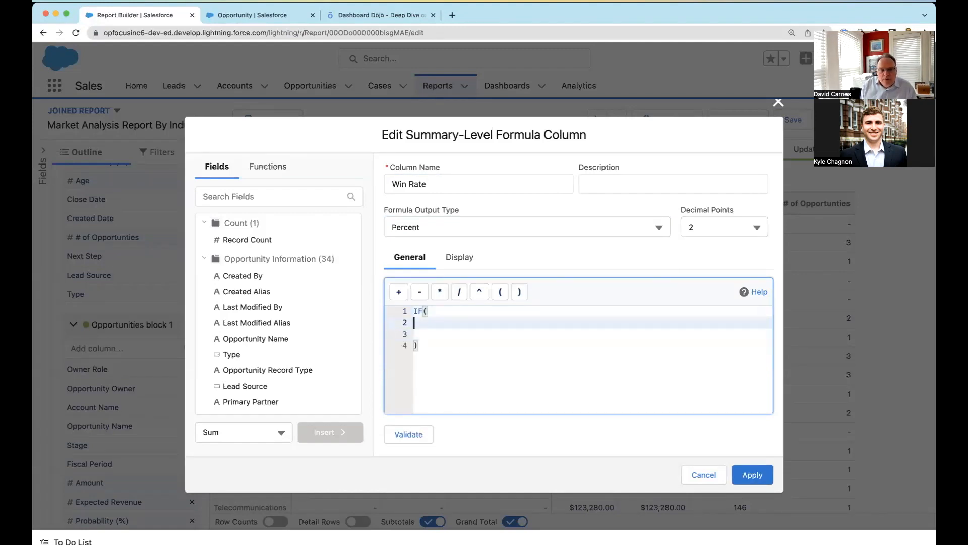
{"action": "scroll", "coordinate": [255, 318], "scroll_direction": "down", "scroll_amount": 4}
{"action": "left_click", "coordinate": [236, 373]}
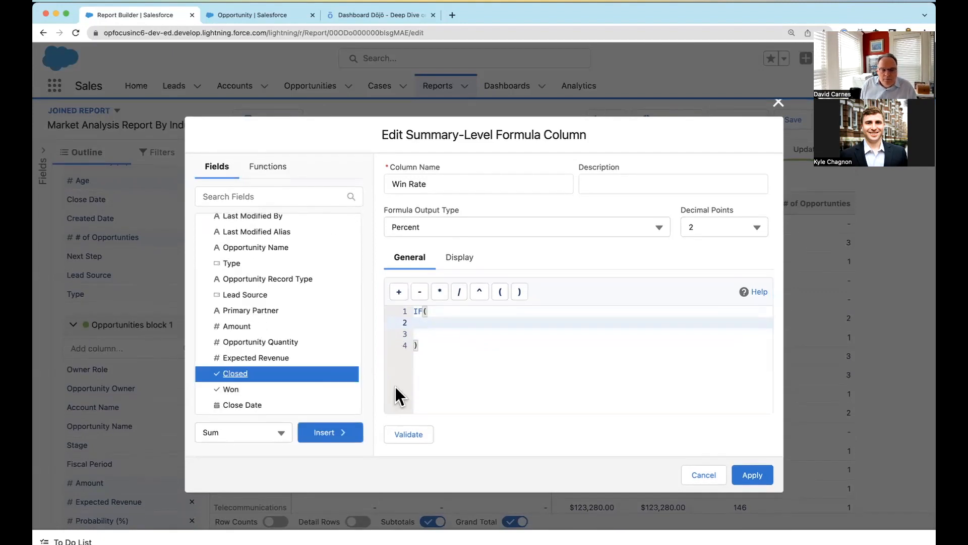
{"action": "left_click", "coordinate": [323, 433]}
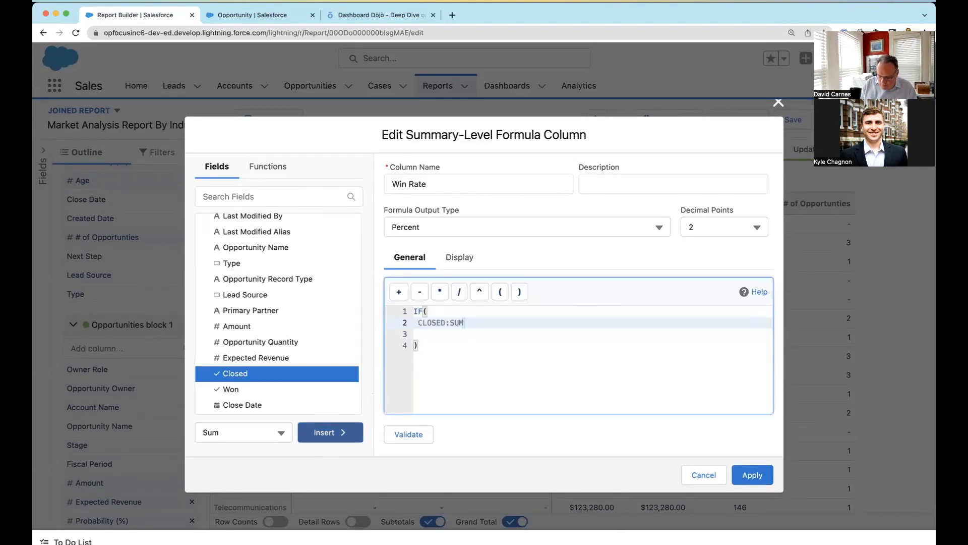
{"action": "type", "text": ">0,"}
{"action": "key", "text": "Return"}
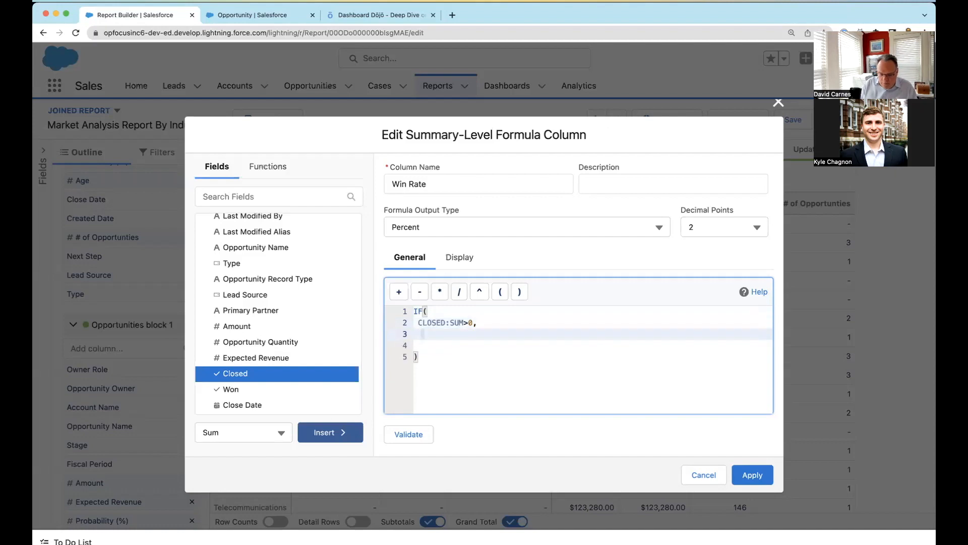
- Add WON:SUM/CLOSED:SUM, as the IF function's true result, aligned with the condition line
{"action": "left_click", "coordinate": [259, 391]}
{"action": "left_click", "coordinate": [331, 430]}
{"action": "type", "text": "/"}
{"action": "left_click", "coordinate": [254, 376]}
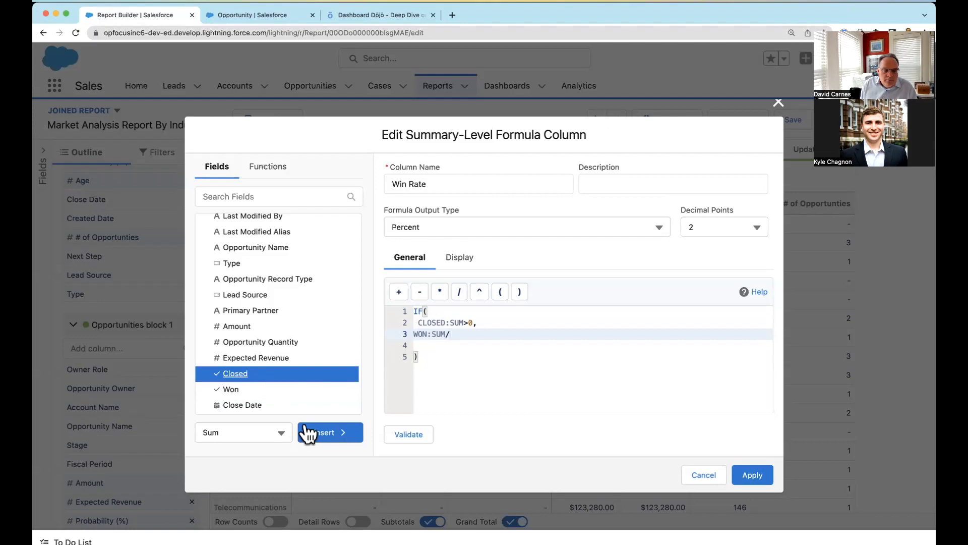
{"action": "left_click", "coordinate": [307, 433]}
{"action": "left_click", "coordinate": [414, 334]}
{"action": "left_click", "coordinate": [506, 332]}
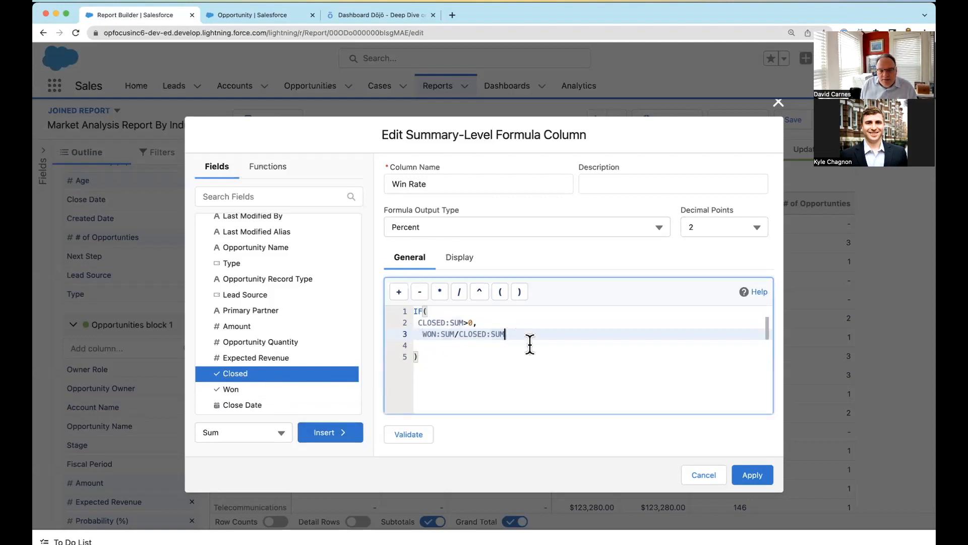
{"action": "type", "text": ","}
{"action": "key", "text": "BackSpace"}
{"action": "key", "text": "Return"}
{"action": "key", "text": "BackSpace"}
{"action": "key", "text": "BackSpace"}
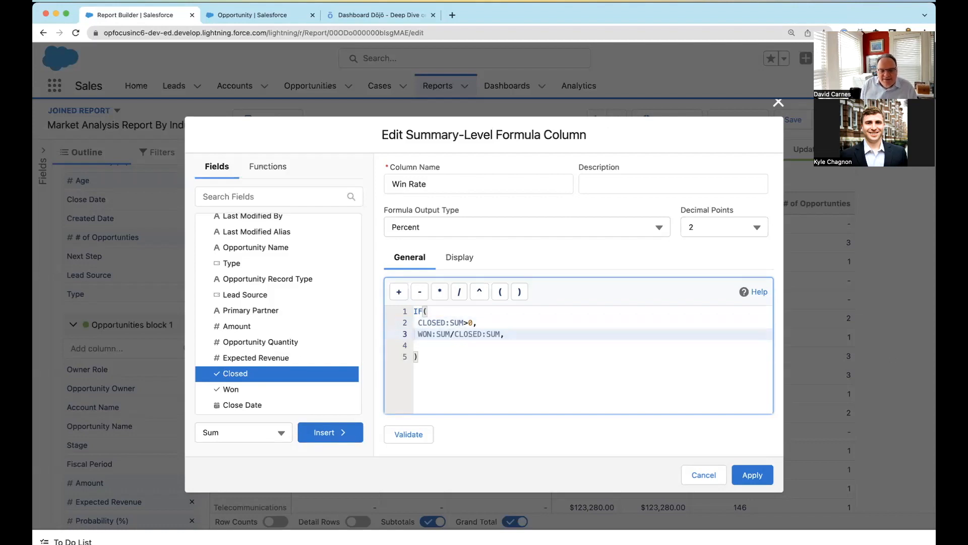
- Enter NULL as the IF function's false result and validate the Win Rate formula
{"action": "key", "text": "Down"}
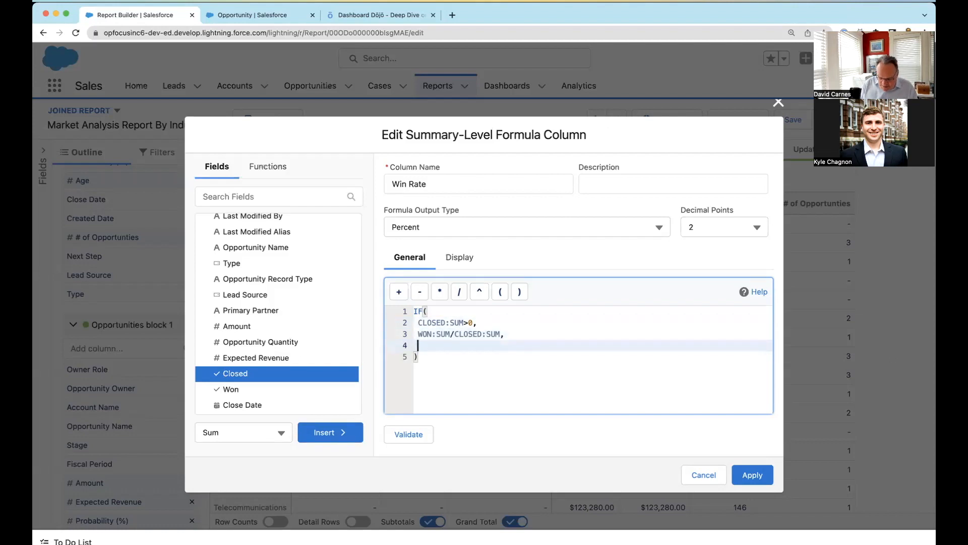
{"action": "type", "text": "NULL"}
{"action": "left_click", "coordinate": [529, 469]}
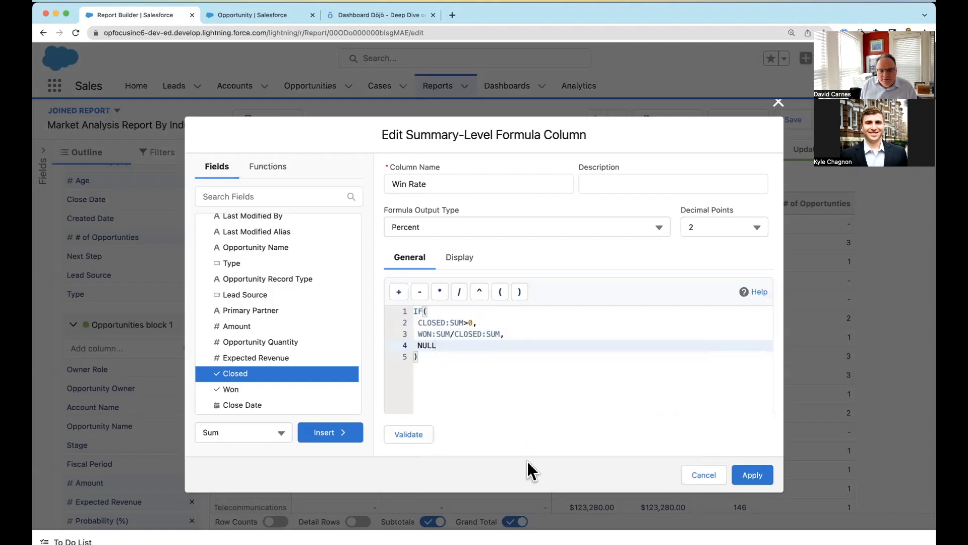
{"action": "left_click", "coordinate": [408, 436]}
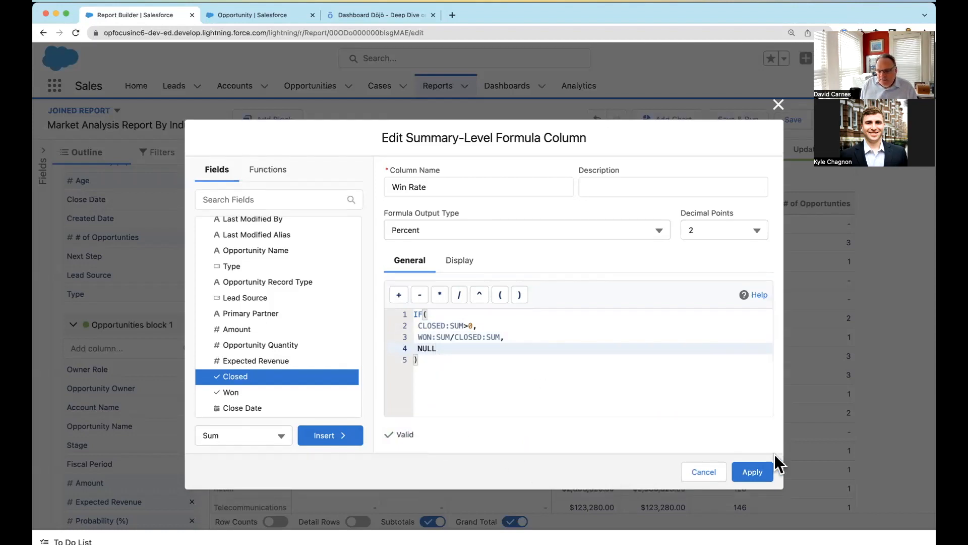
- Apply the Win Rate formula to the block and save the report
{"action": "left_click", "coordinate": [751, 472]}
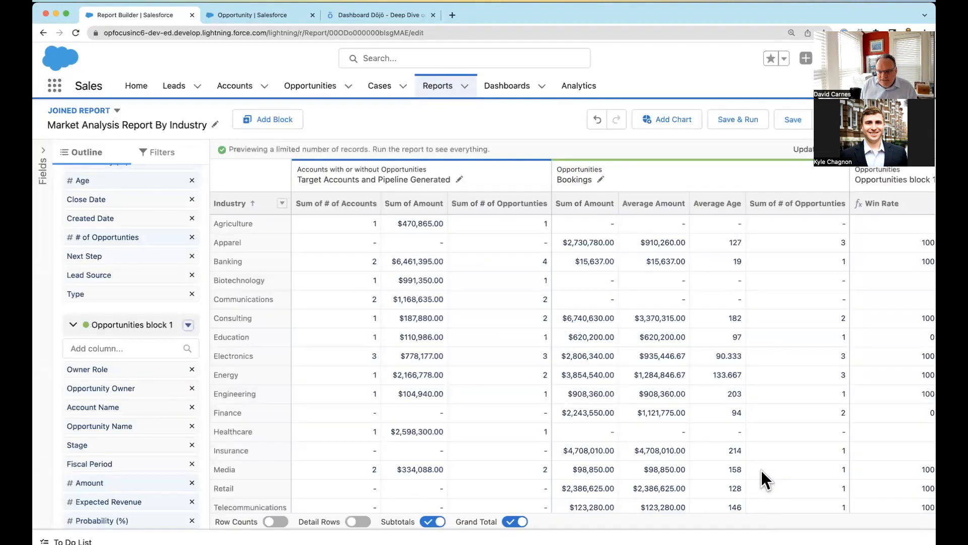
{"action": "left_click", "coordinate": [794, 119]}
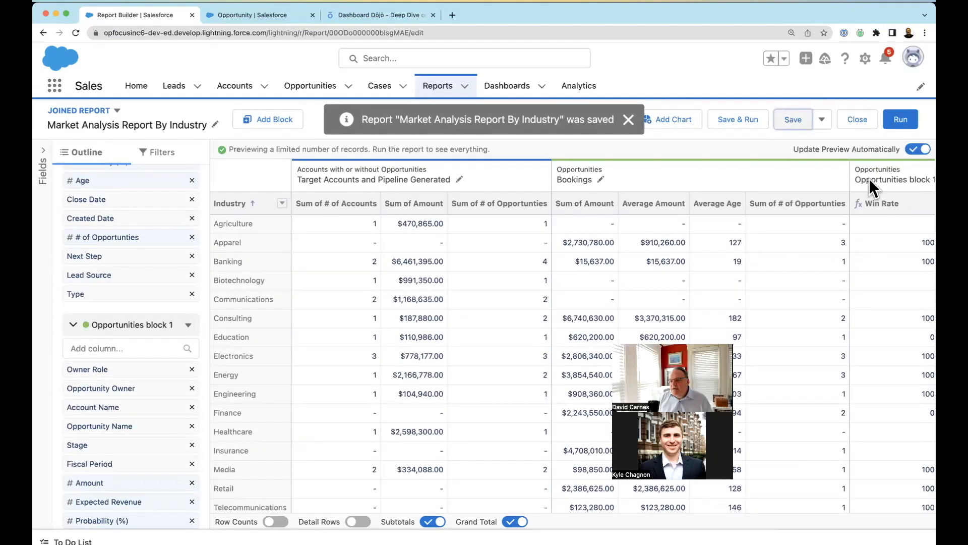
- Rename Opportunities block 1 as Won and Lost Deals
{"action": "left_click", "coordinate": [922, 180]}
{"action": "left_click_drag", "start_coordinate": [921, 176], "coordinate": [833, 176]}
{"action": "key", "text": "super+Tab"}
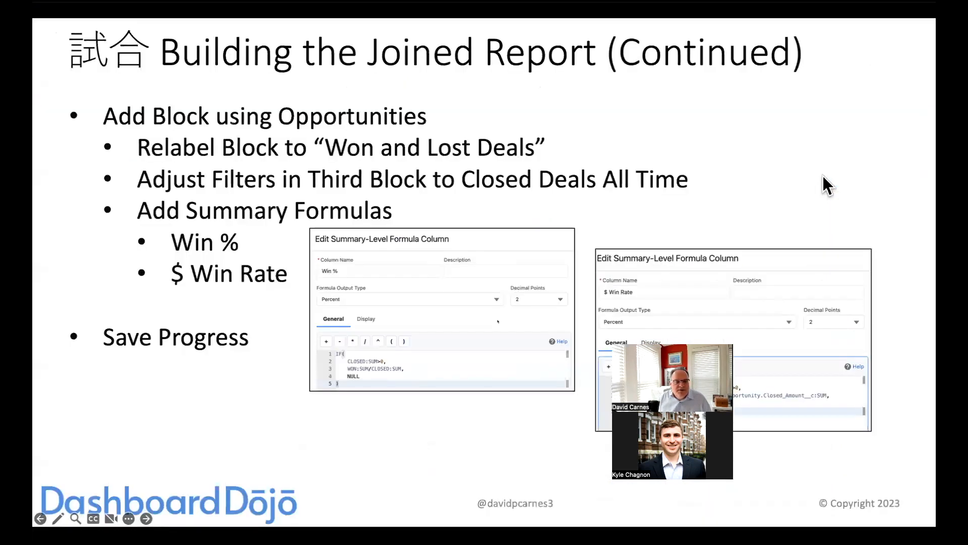
{"action": "key", "text": "super+Tab"}
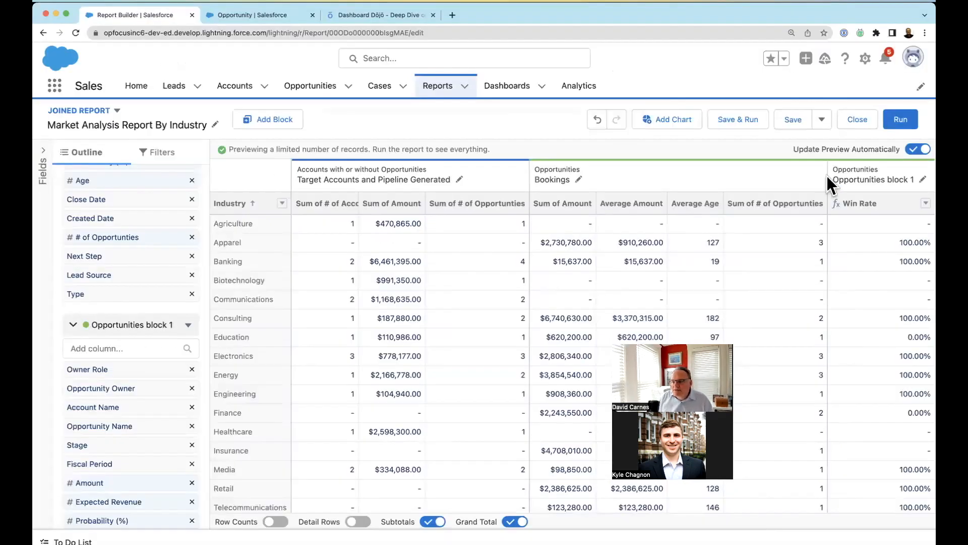
{"action": "left_click", "coordinate": [924, 179]}
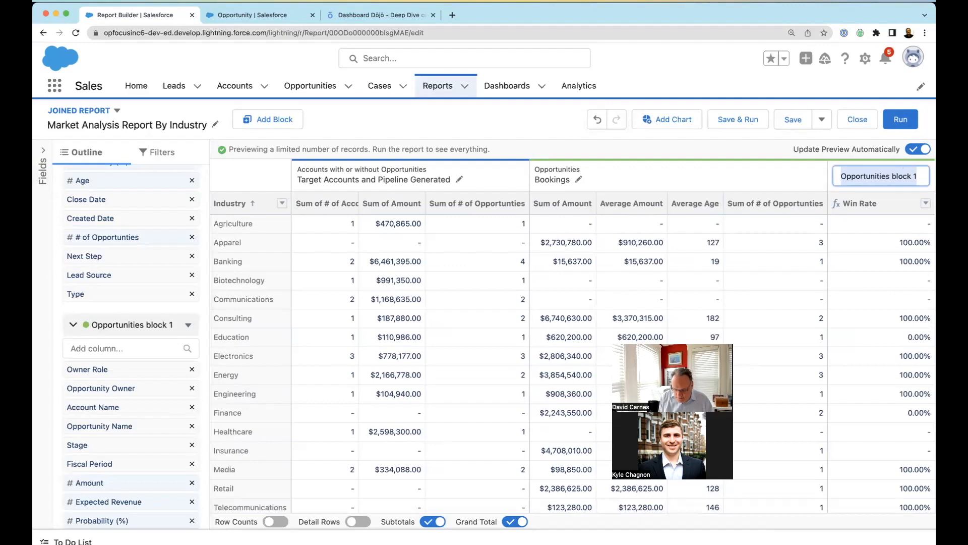
{"action": "type", "text": "Won and Lost D"}
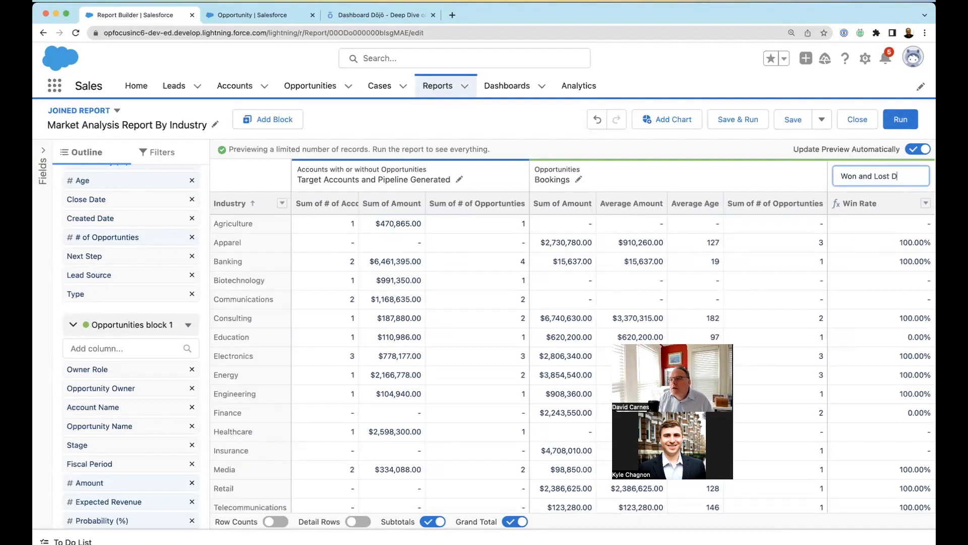
{"action": "type", "text": "eals"}
{"action": "key", "text": "Return"}
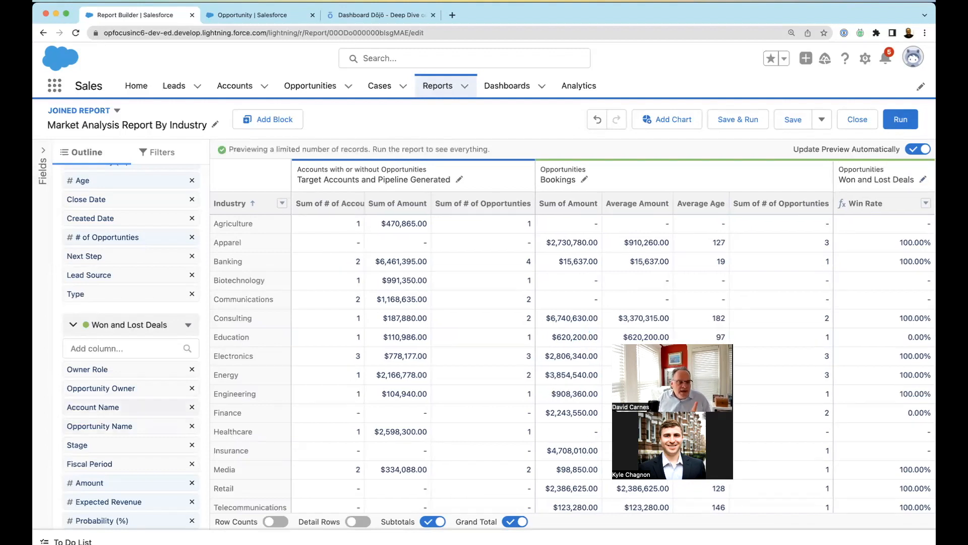
- Filter the Bookings block to a Close Date of All Time and an Opportunity Status of Closed Won
{"action": "scroll", "coordinate": [131, 347], "scroll_direction": "down", "scroll_amount": 4}
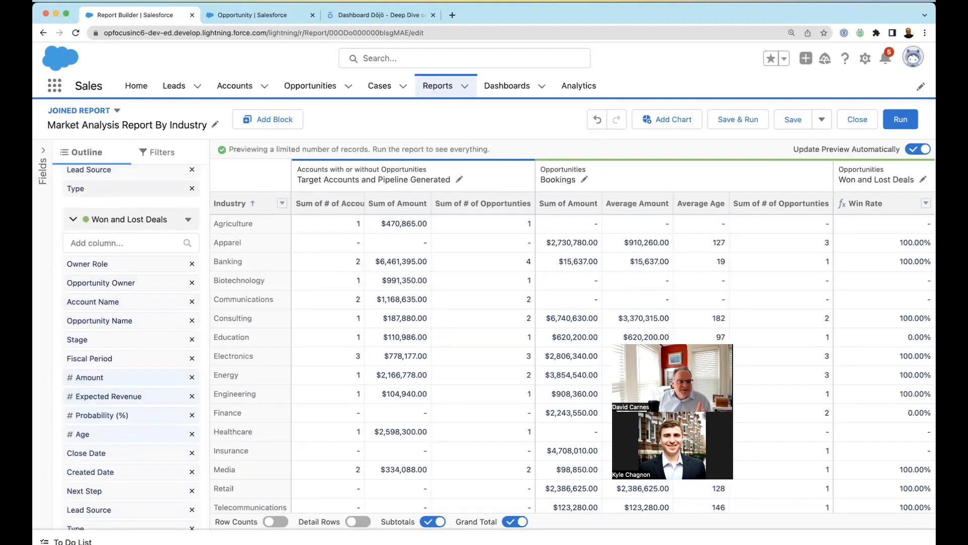
{"action": "left_click", "coordinate": [157, 152]}
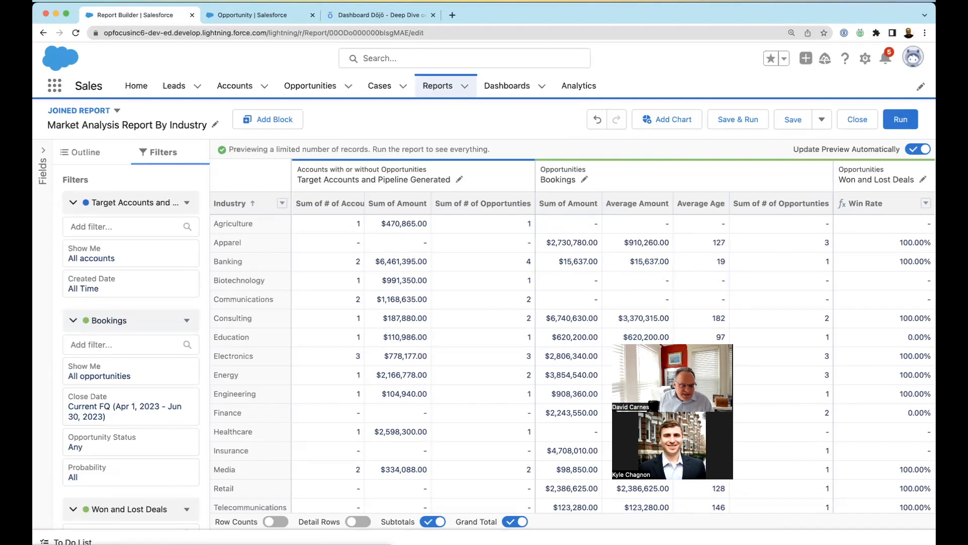
{"action": "left_click", "coordinate": [130, 406]}
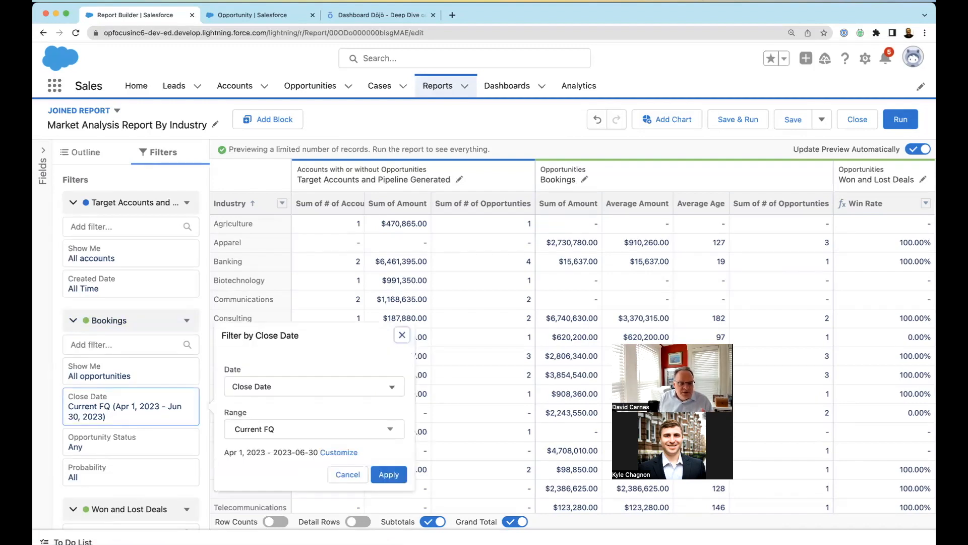
{"action": "left_click", "coordinate": [312, 429]}
{"action": "left_click", "coordinate": [255, 451]}
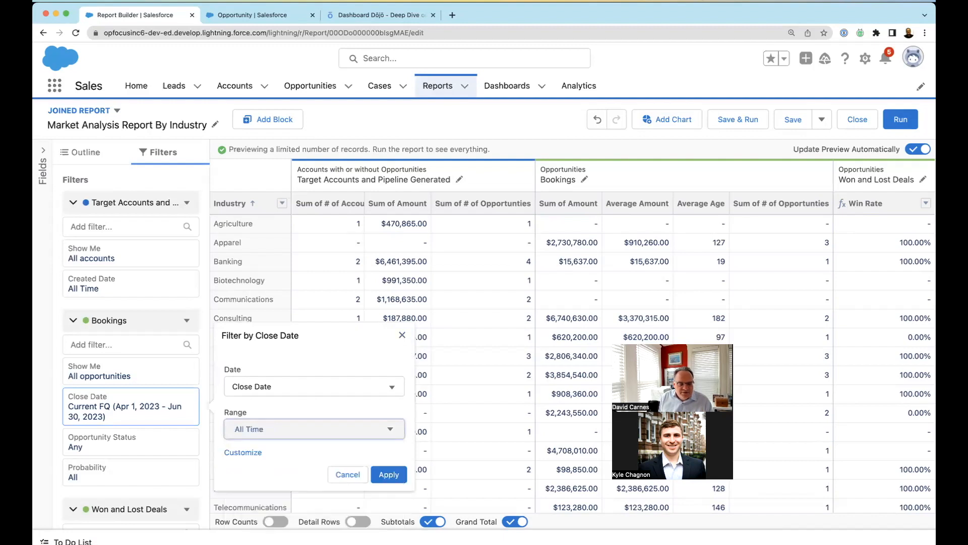
{"action": "left_click", "coordinate": [388, 474]}
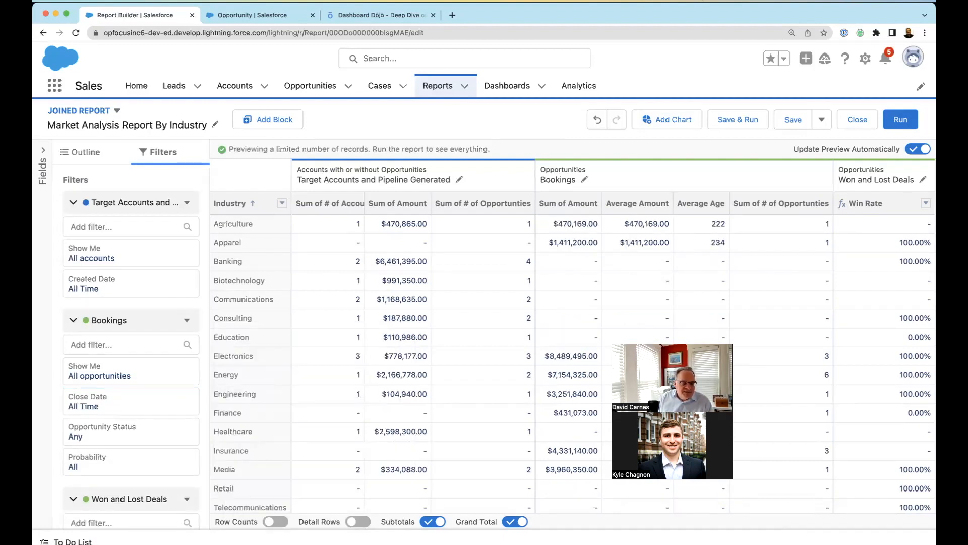
{"action": "left_click", "coordinate": [131, 431]}
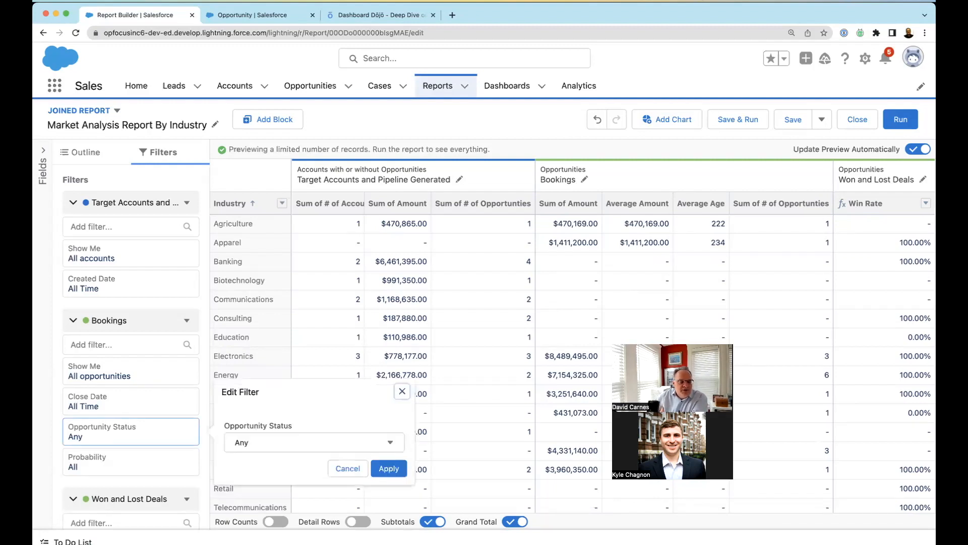
{"action": "left_click", "coordinate": [313, 442]}
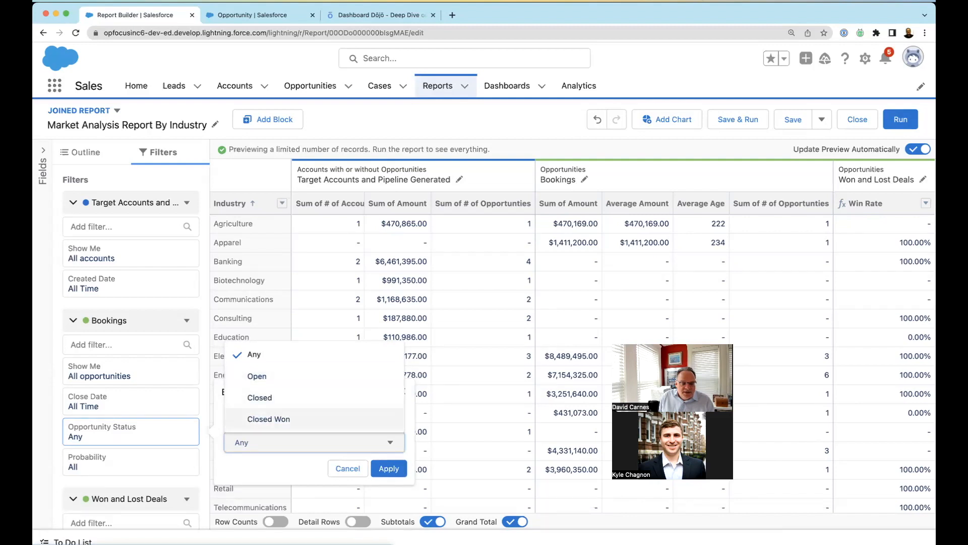
{"action": "left_click", "coordinate": [269, 419]}
{"action": "left_click", "coordinate": [389, 469]}
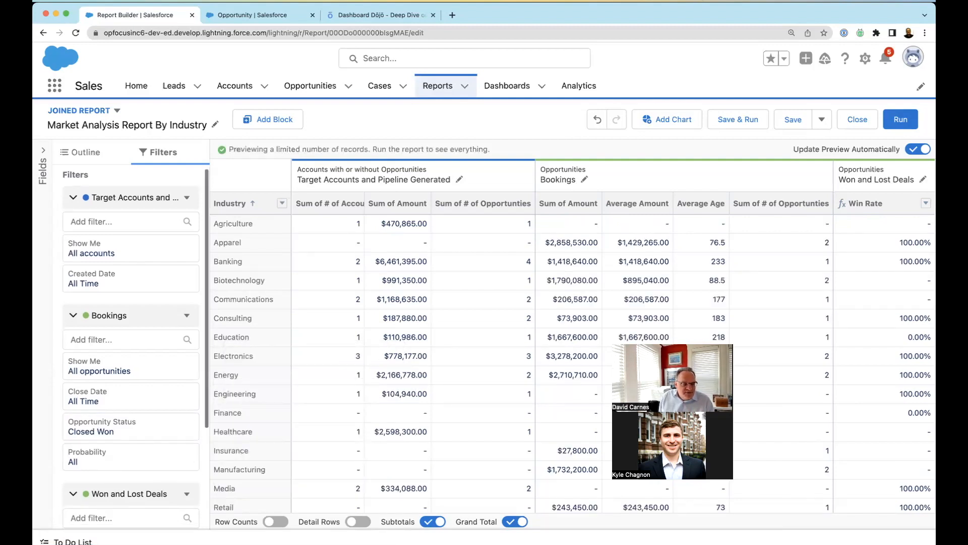
- Filter the Won and Lost Deals block to a Close Date of All Time and an Opportunity Status of Closed
{"action": "scroll", "coordinate": [131, 342], "scroll_direction": "down", "scroll_amount": 5}
{"action": "left_click", "coordinate": [126, 434]}
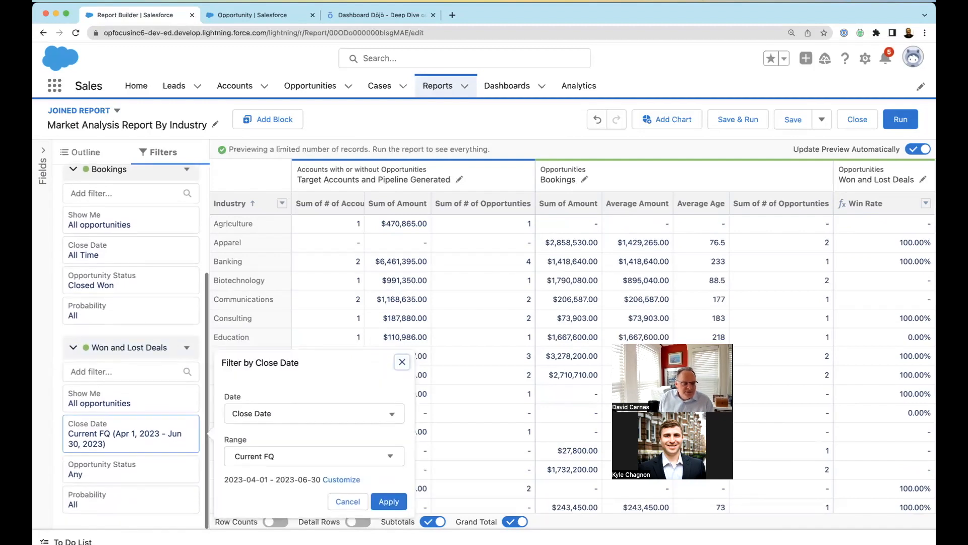
{"action": "left_click", "coordinate": [312, 455]}
{"action": "left_click", "coordinate": [261, 481]}
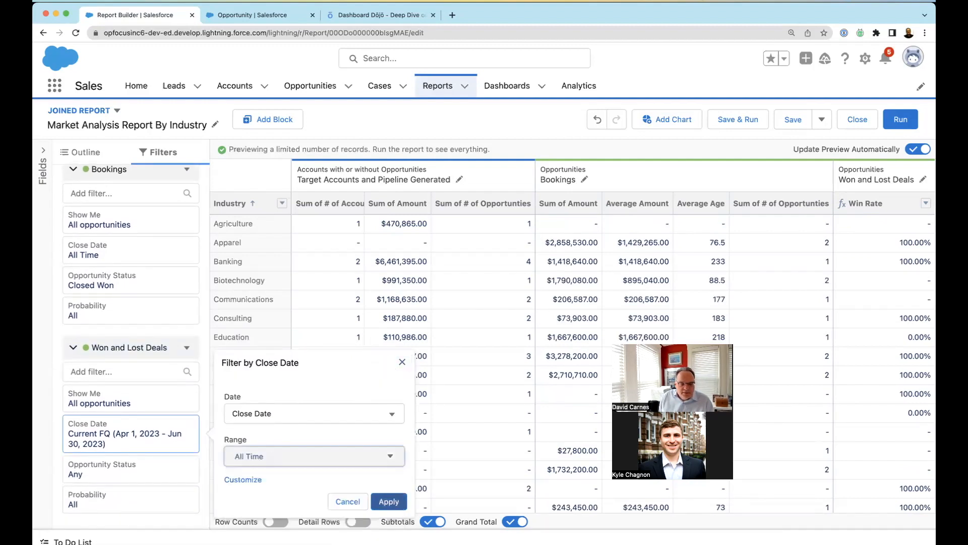
{"action": "left_click", "coordinate": [385, 499]}
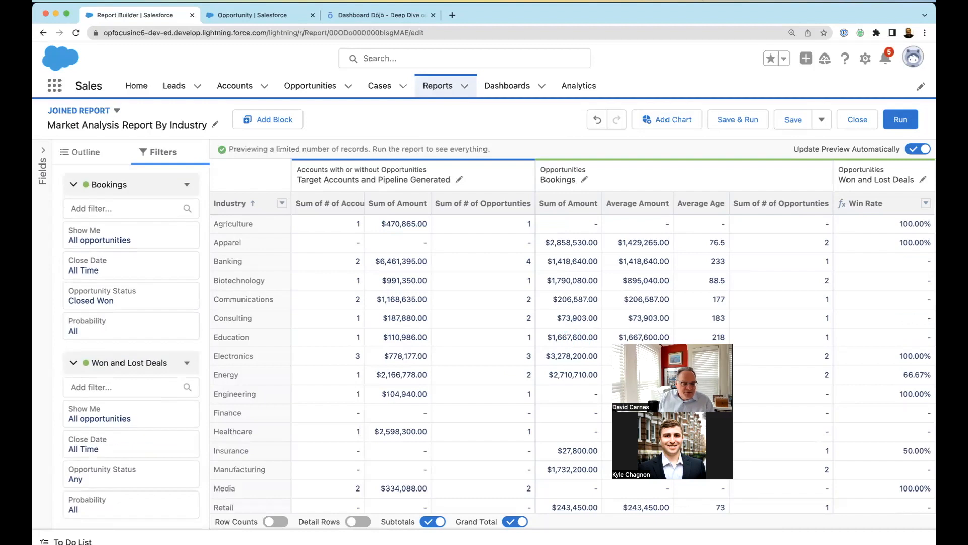
{"action": "left_click", "coordinate": [126, 474]}
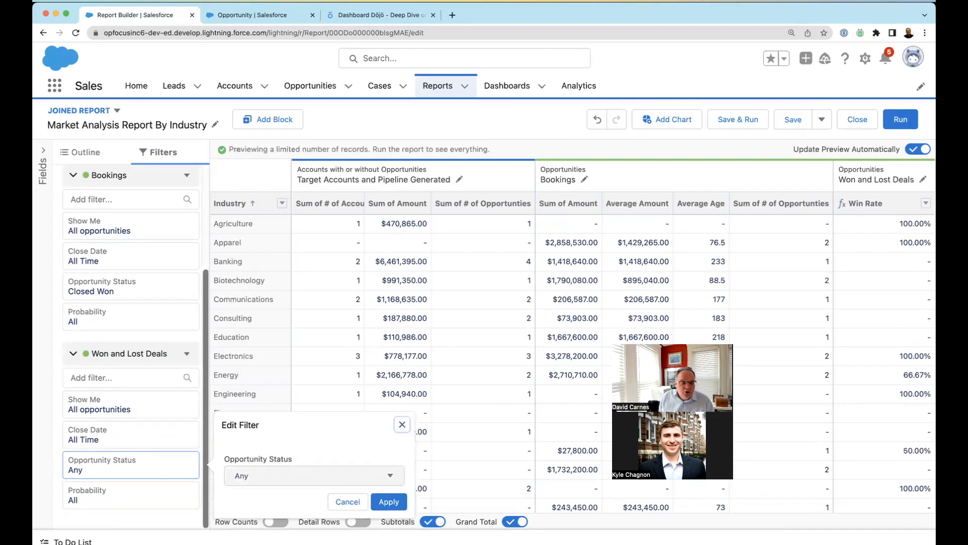
{"action": "left_click", "coordinate": [313, 475]}
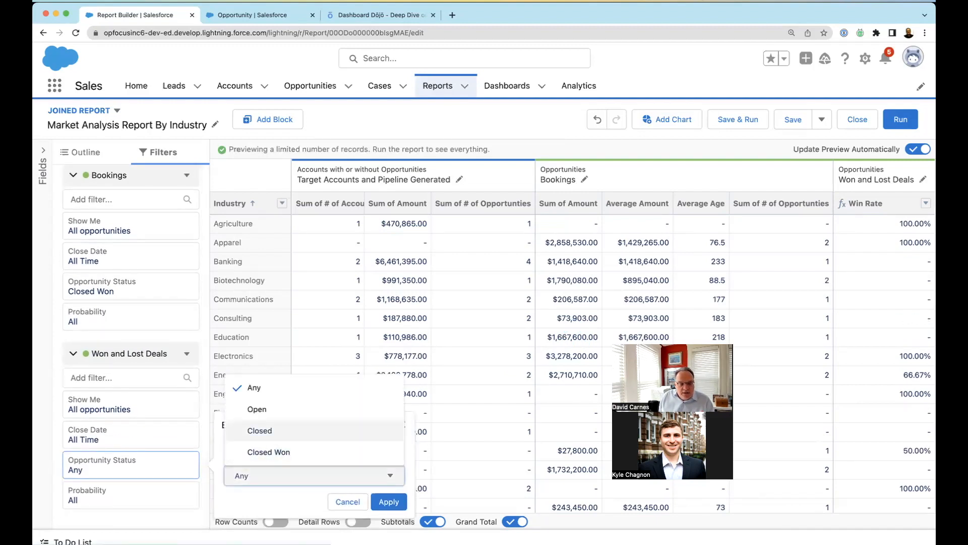
{"action": "left_click", "coordinate": [267, 430]}
{"action": "left_click", "coordinate": [388, 501]}
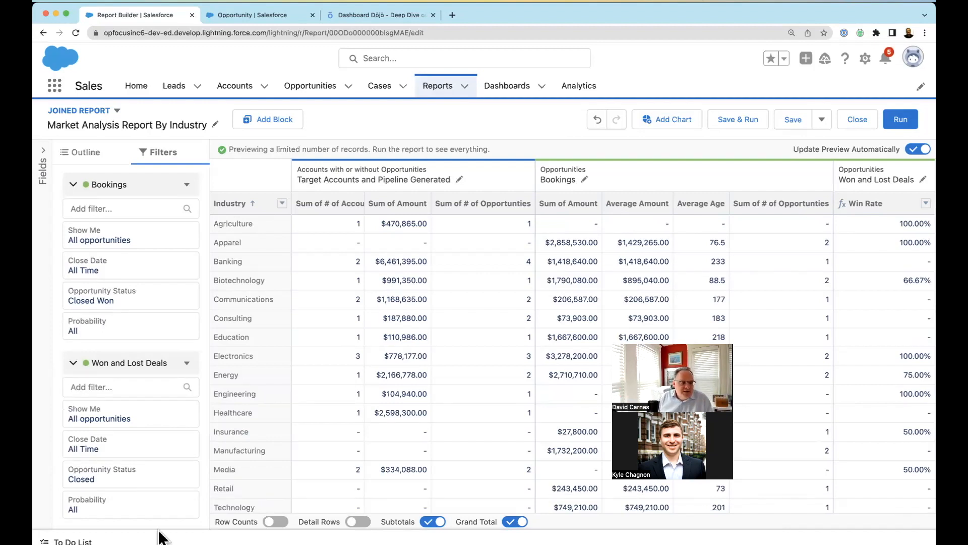
- Create a second summary formula for the Won and Lost Deals block, named $ Win Rate, with Percent as its output type
{"action": "left_click", "coordinate": [83, 154]}
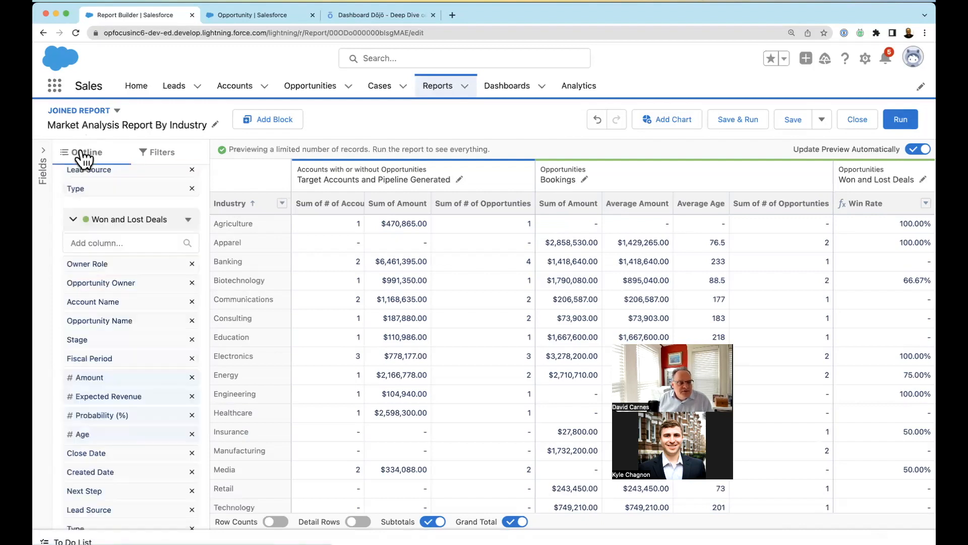
{"action": "scroll", "coordinate": [134, 411], "scroll_direction": "down", "scroll_amount": 3}
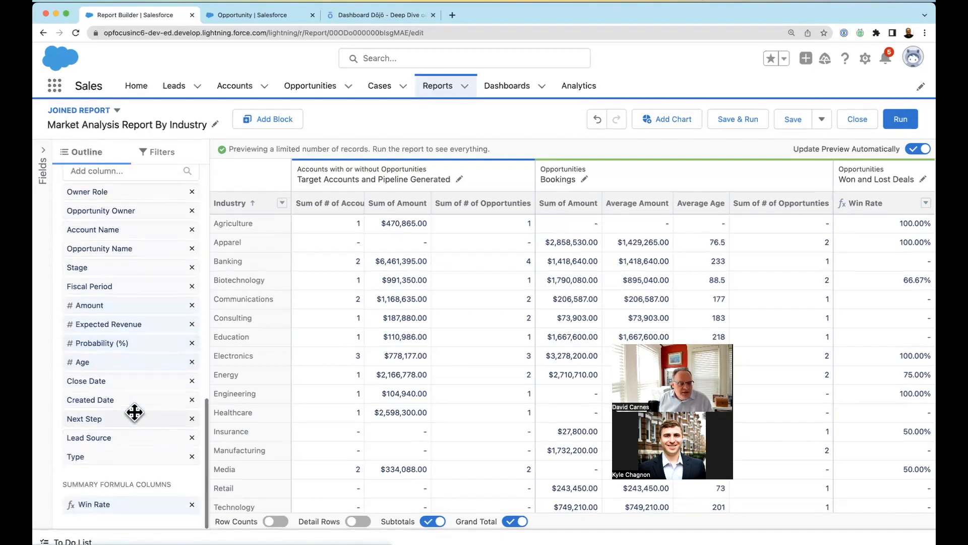
{"action": "scroll", "coordinate": [134, 482], "scroll_direction": "up", "scroll_amount": 1}
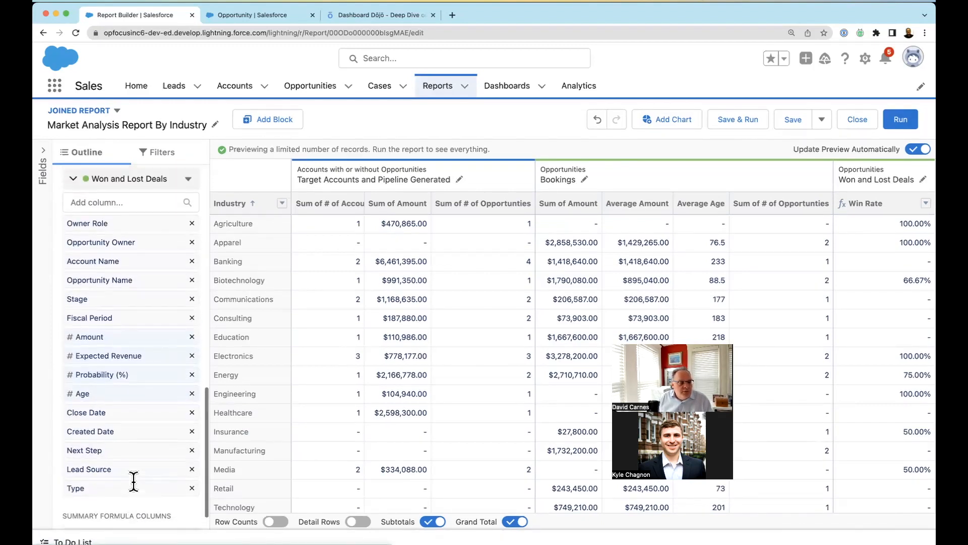
{"action": "scroll", "coordinate": [133, 482], "scroll_direction": "up", "scroll_amount": 1}
{"action": "left_click", "coordinate": [188, 221]}
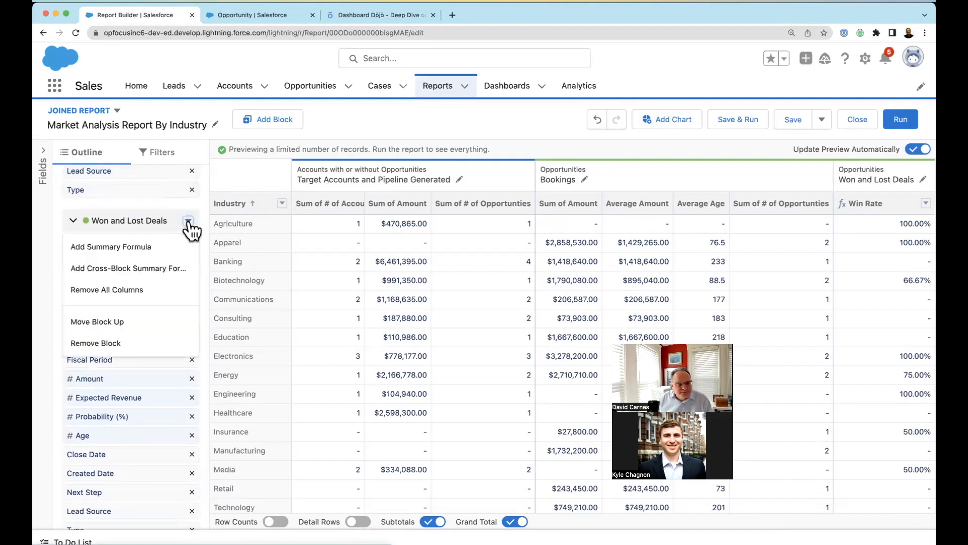
{"action": "left_click", "coordinate": [161, 247]}
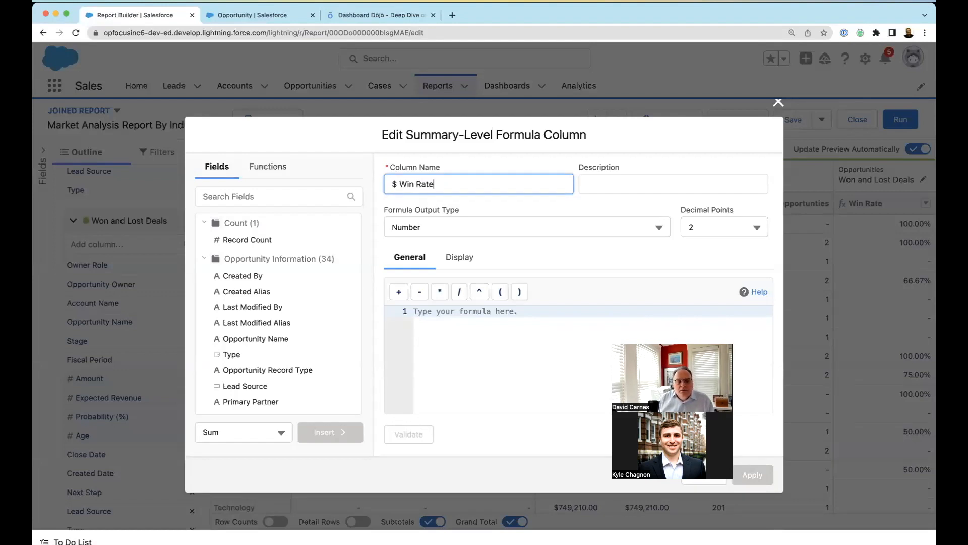
{"action": "left_click", "coordinate": [465, 222]}
{"action": "left_click", "coordinate": [433, 275]}
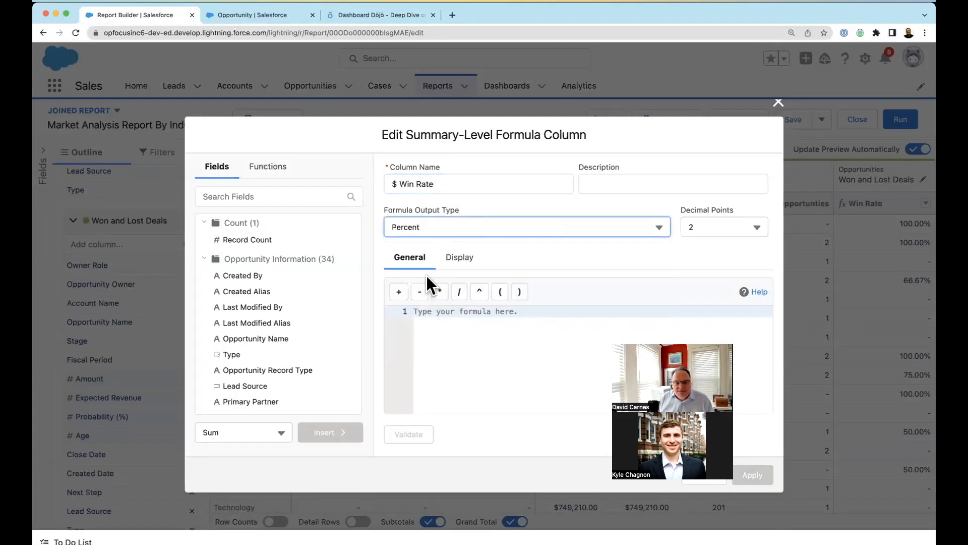
- Begin the $ Win Rate formula with an IF function whose parentheses span several lines
{"action": "left_click", "coordinate": [456, 335]}
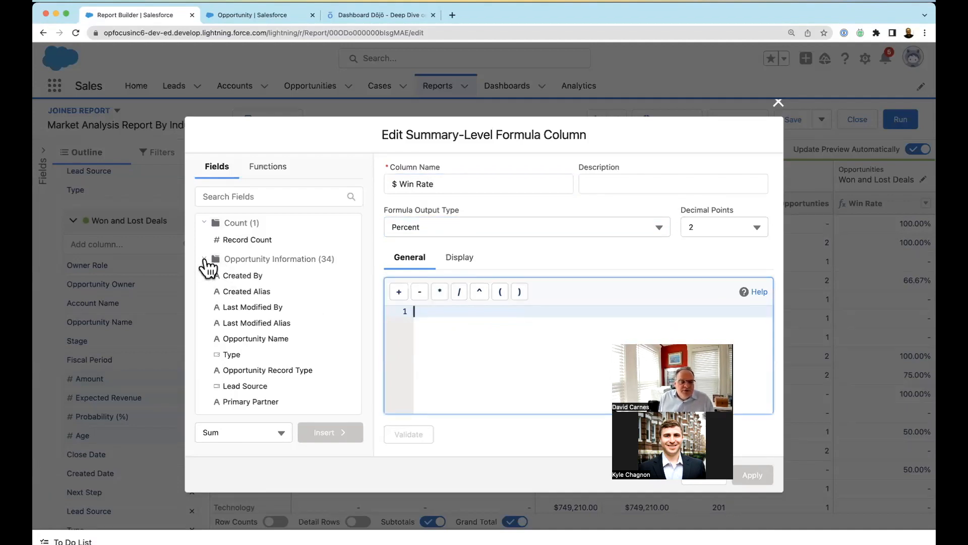
{"action": "scroll", "coordinate": [229, 306], "scroll_direction": "down", "scroll_amount": 7}
{"action": "scroll", "coordinate": [231, 308], "scroll_direction": "down", "scroll_amount": 15}
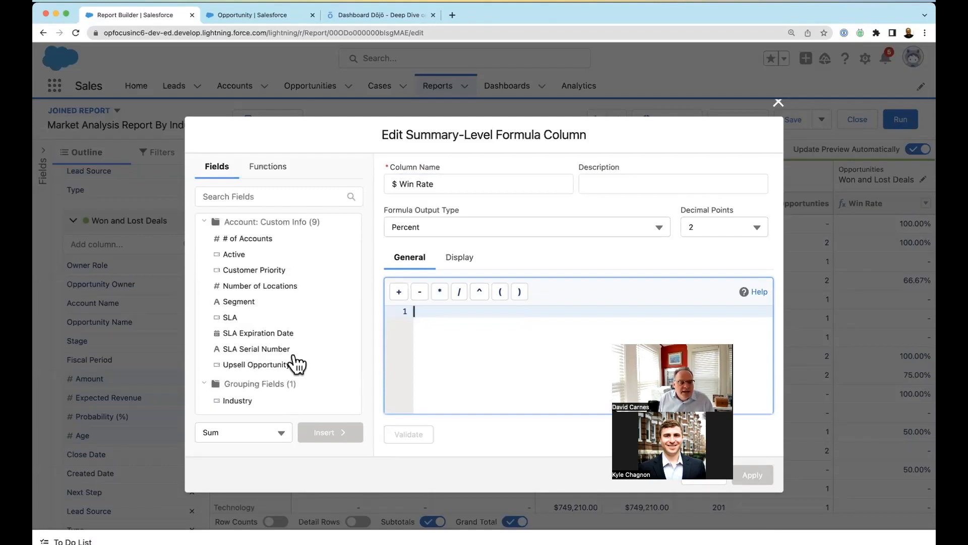
{"action": "scroll", "coordinate": [297, 363], "scroll_direction": "up", "scroll_amount": 3}
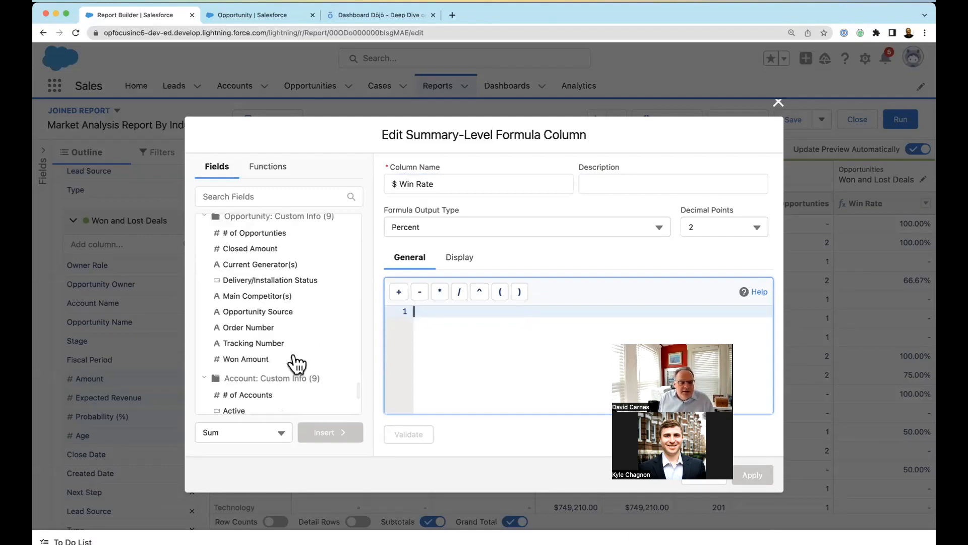
{"action": "scroll", "coordinate": [297, 363], "scroll_direction": "up", "scroll_amount": 1}
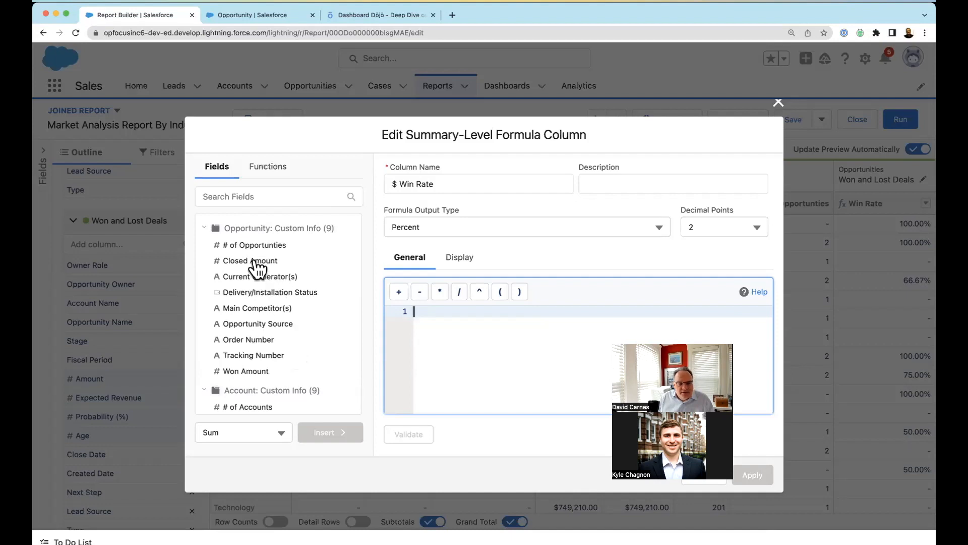
{"action": "type", "text": "IF("}
{"action": "key", "text": "Return"}
{"action": "key", "text": "Return"}
{"action": "key", "text": "Up"}
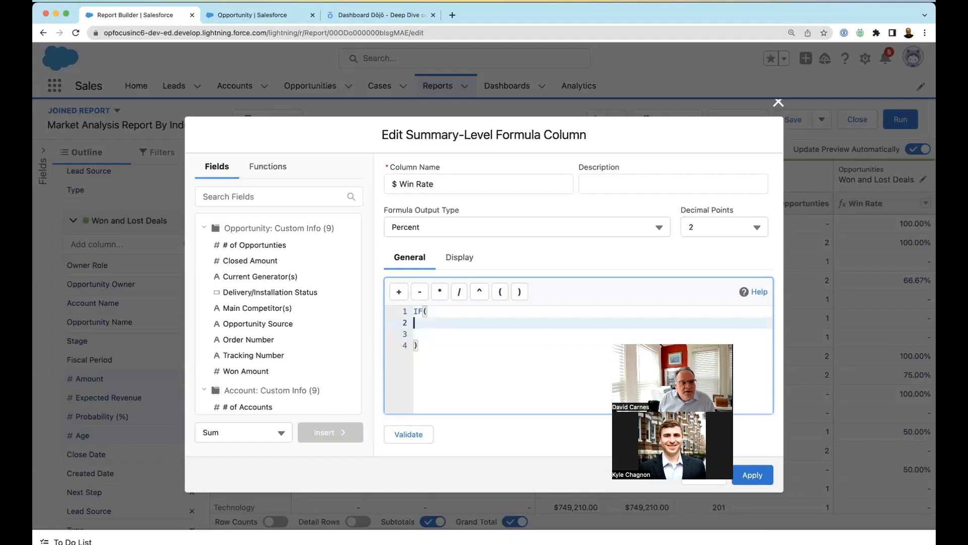
- Enter Opportunity.Closed_Amount__c:SUM>0, as the IF condition, using the sum of Closed Amount, indent it and add a line below
{"action": "left_click", "coordinate": [271, 261]}
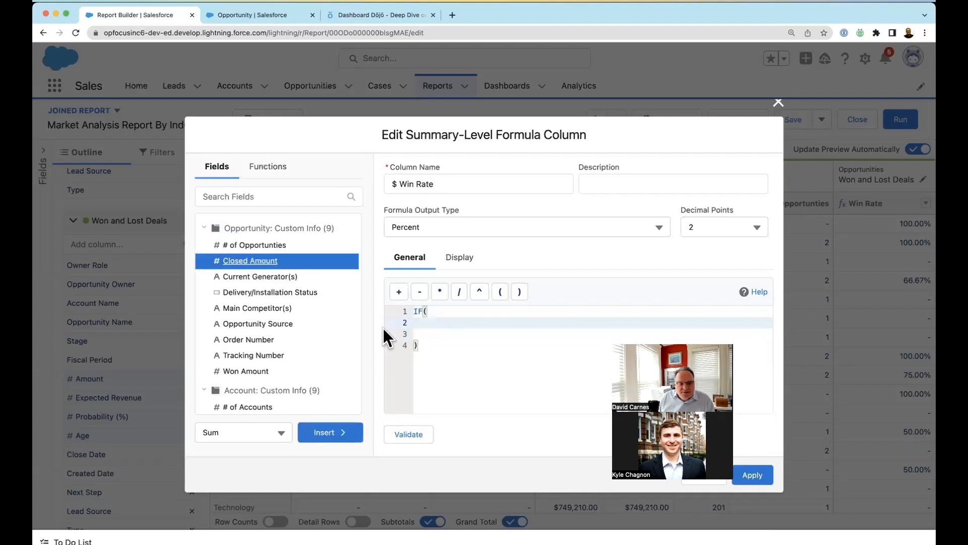
{"action": "left_click", "coordinate": [332, 435]}
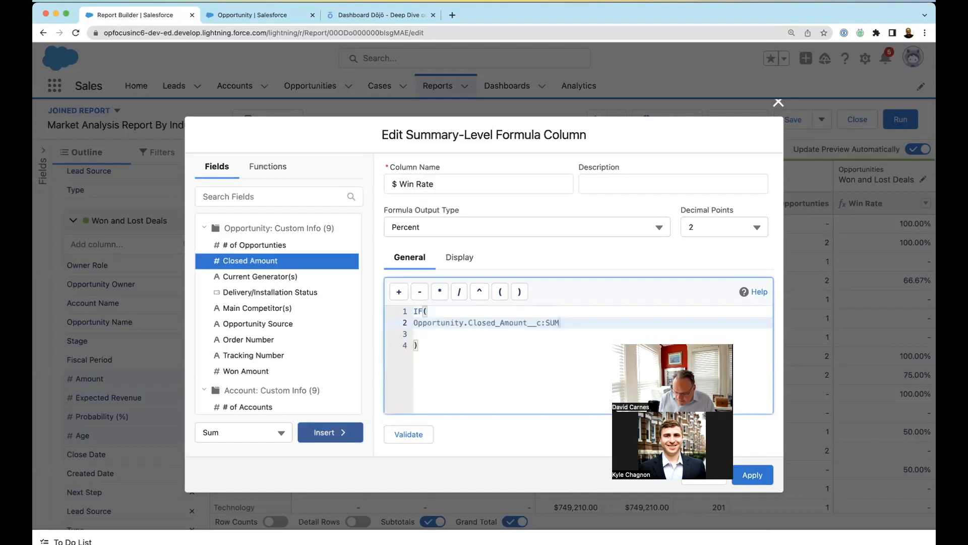
{"action": "type", "text": ">0,"}
{"action": "key", "text": "Up"}
{"action": "key", "text": "Right"}
{"action": "key", "text": "Down"}
{"action": "key", "text": "Left"}
{"action": "key", "text": "Return"}
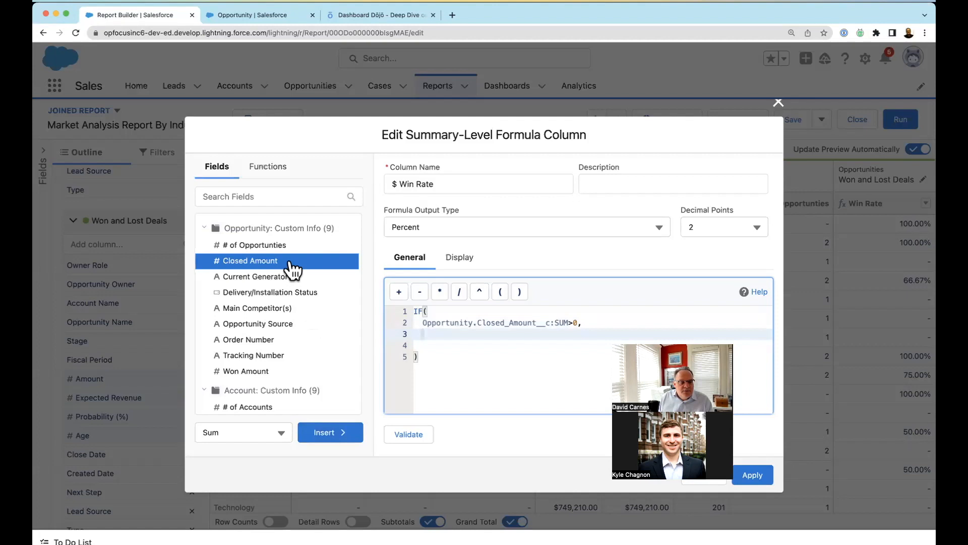
- Add the IF function's true value as the sum of Won Amount divided by the sum of Closed Amount, ending with a comma and a new line
{"action": "left_click", "coordinate": [249, 371]}
{"action": "left_click", "coordinate": [328, 433]}
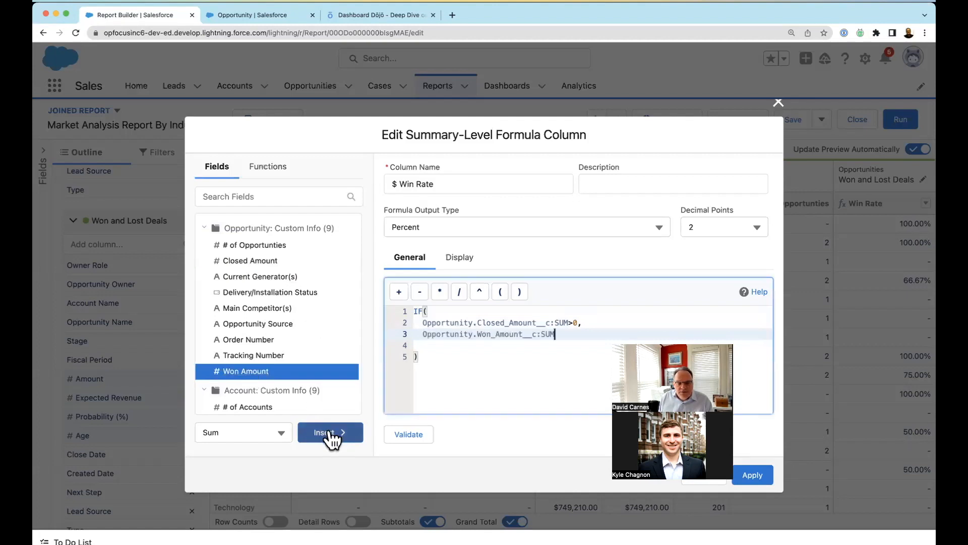
{"action": "type", "text": "/"}
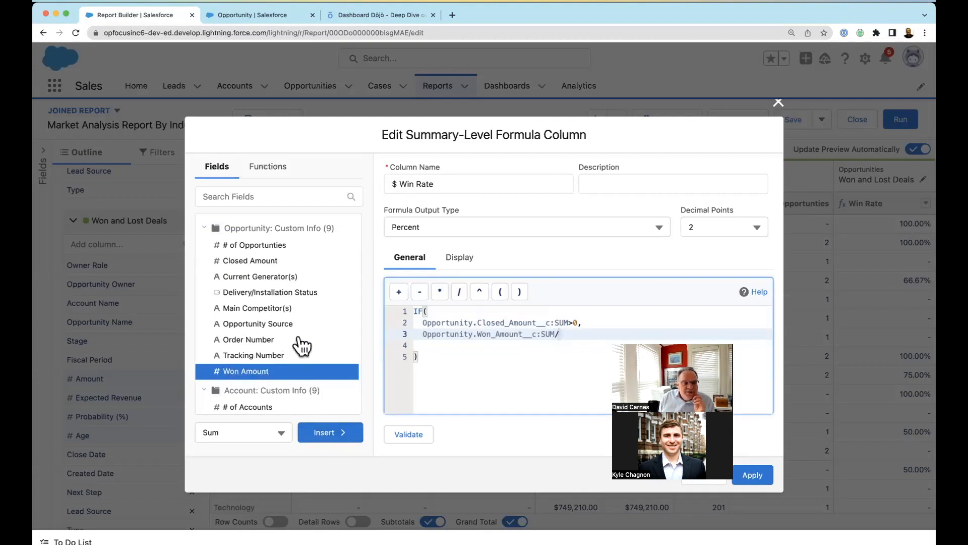
{"action": "left_click", "coordinate": [261, 262]}
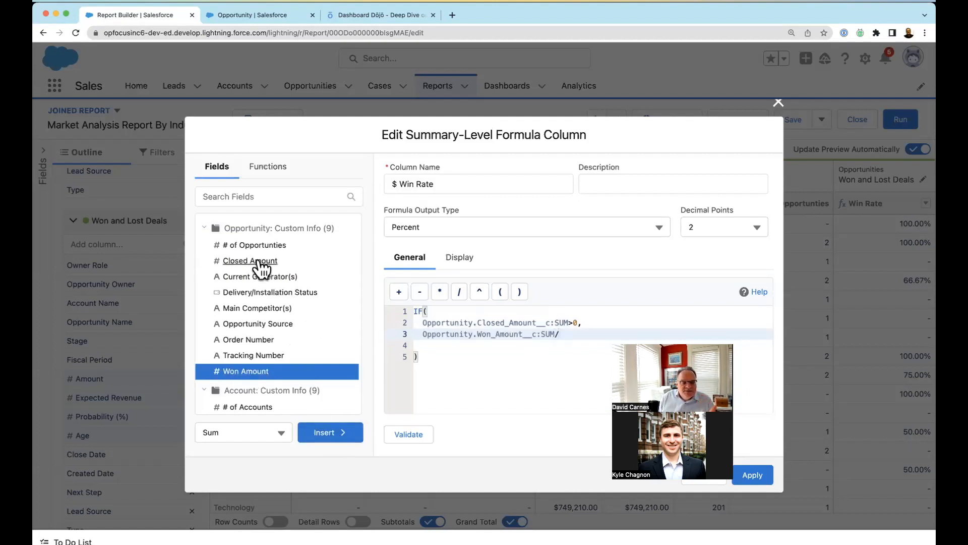
{"action": "left_click", "coordinate": [325, 433]}
{"action": "type", "text": ","}
{"action": "key", "text": "Return"}
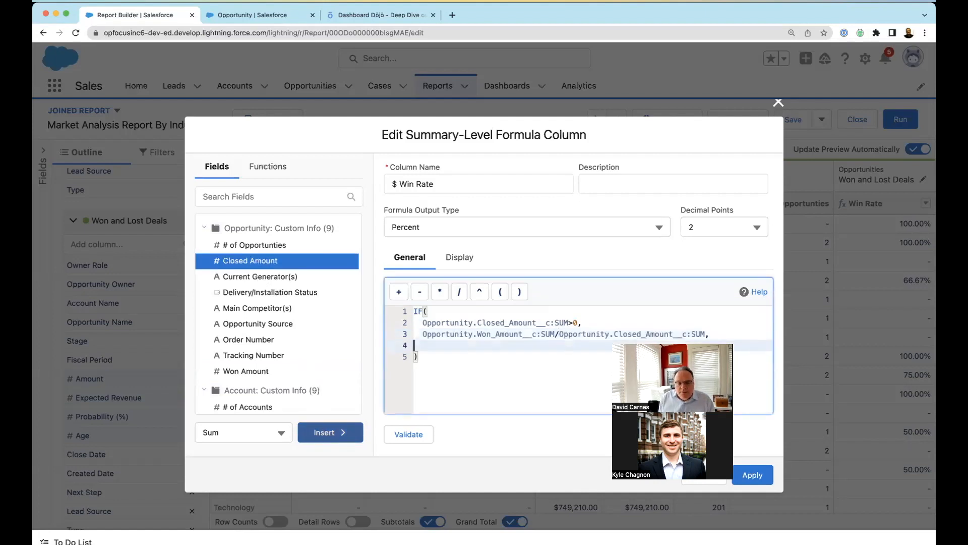
- Complete the $ Win Rate formula with NULL as its false value, then validate and apply it, dismissing any interruption
{"action": "type", "text": "NULL"}
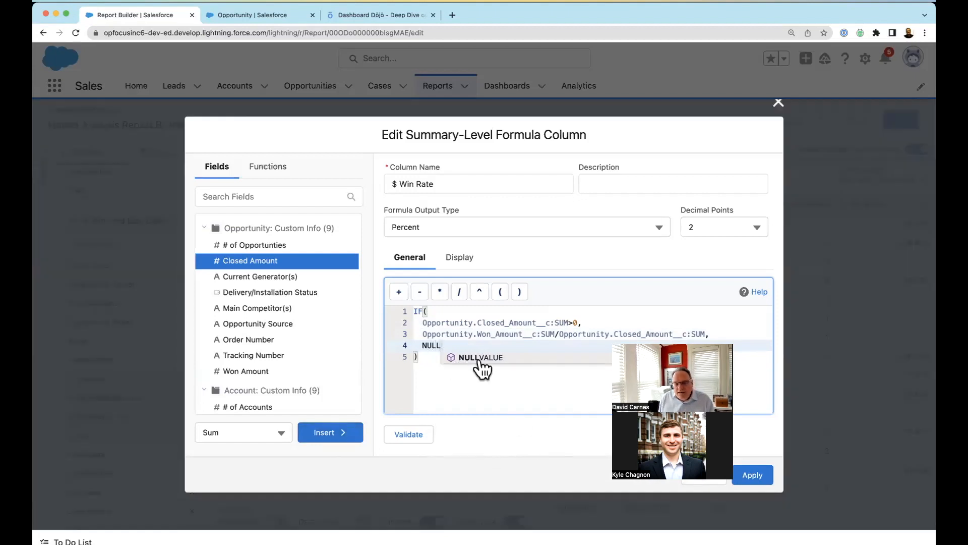
{"action": "left_click", "coordinate": [412, 434]}
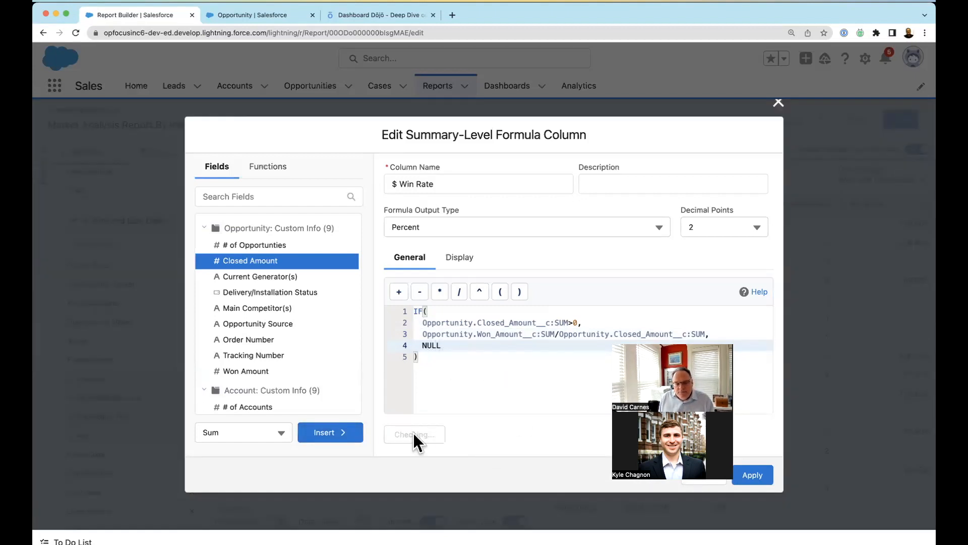
{"action": "left_click", "coordinate": [752, 472]}
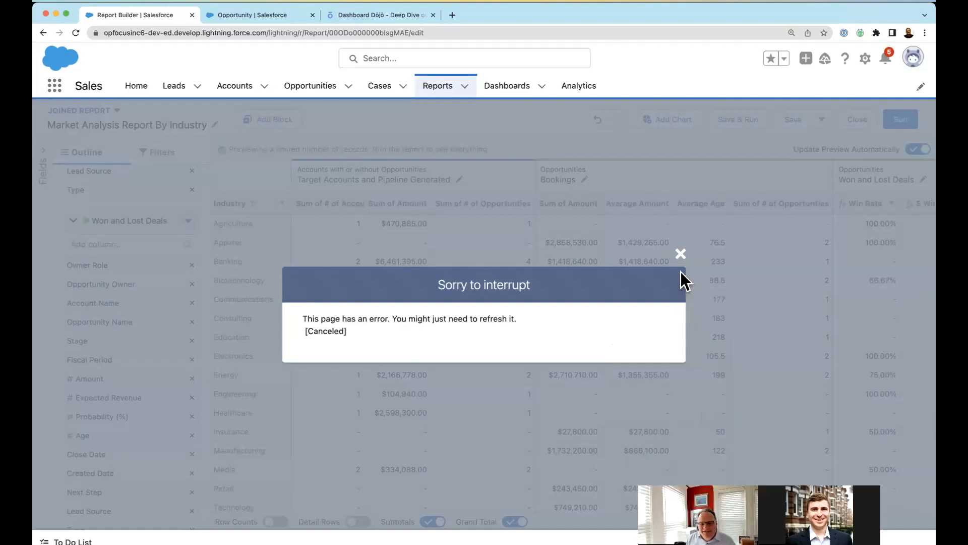
{"action": "left_click", "coordinate": [680, 254]}
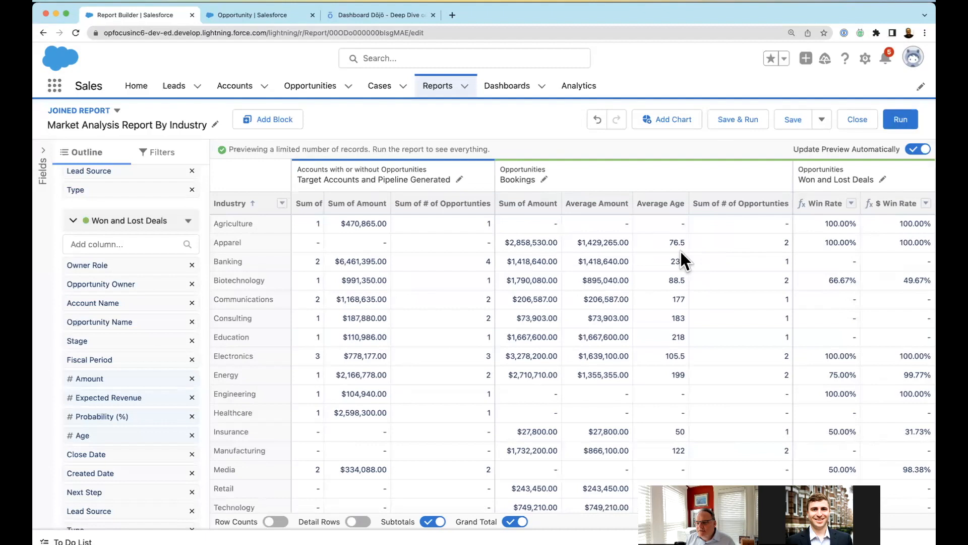
- Save the joined report, then reopen the $ Win Rate summary formula to review it and apply it as is
{"action": "left_click", "coordinate": [790, 120]}
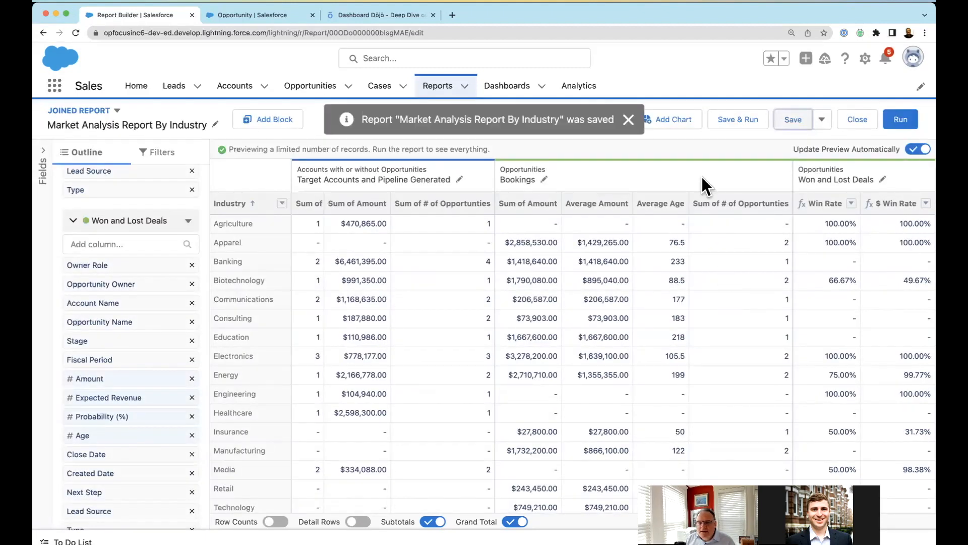
{"action": "left_click", "coordinate": [628, 119]}
{"action": "scroll", "coordinate": [156, 449], "scroll_direction": "down", "scroll_amount": 3}
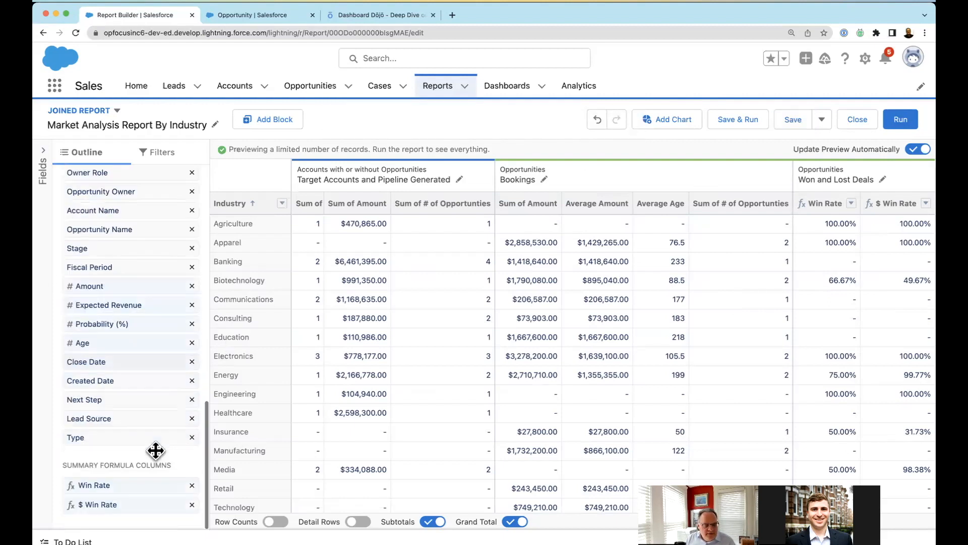
{"action": "left_click", "coordinate": [125, 503]}
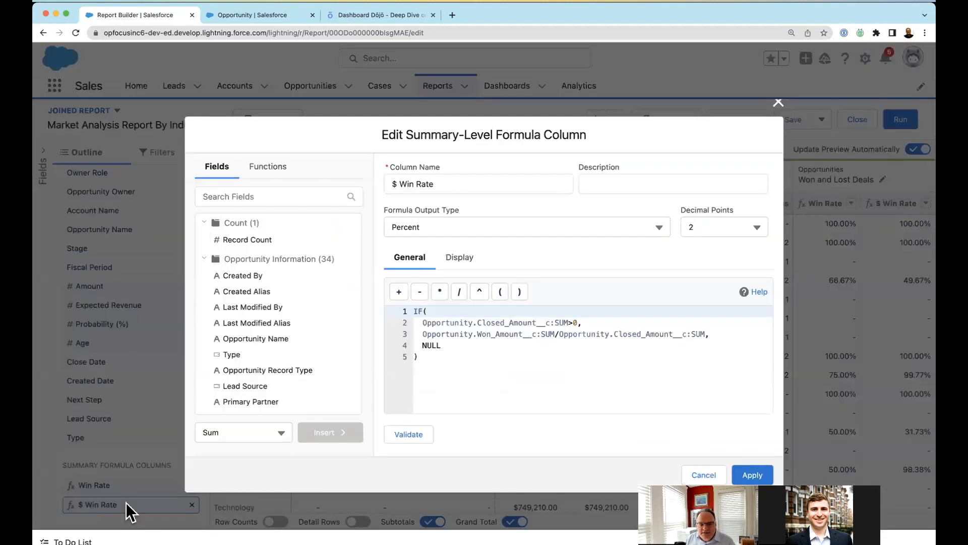
{"action": "left_click", "coordinate": [752, 475]}
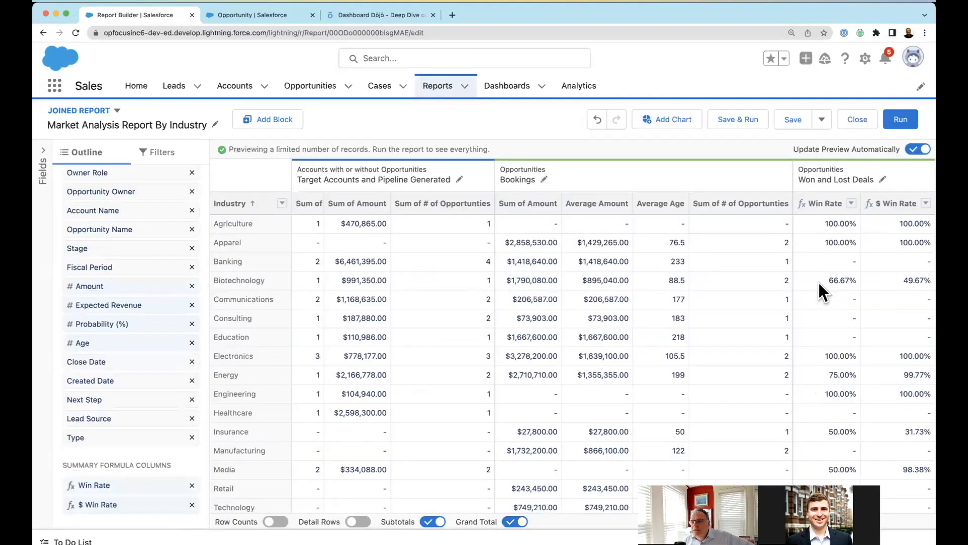
- Switch to the presentation to read the next slide's instructions for the Opportunity Pipeline block, and return to the Salesforce report
{"action": "key", "text": "super+Tab"}
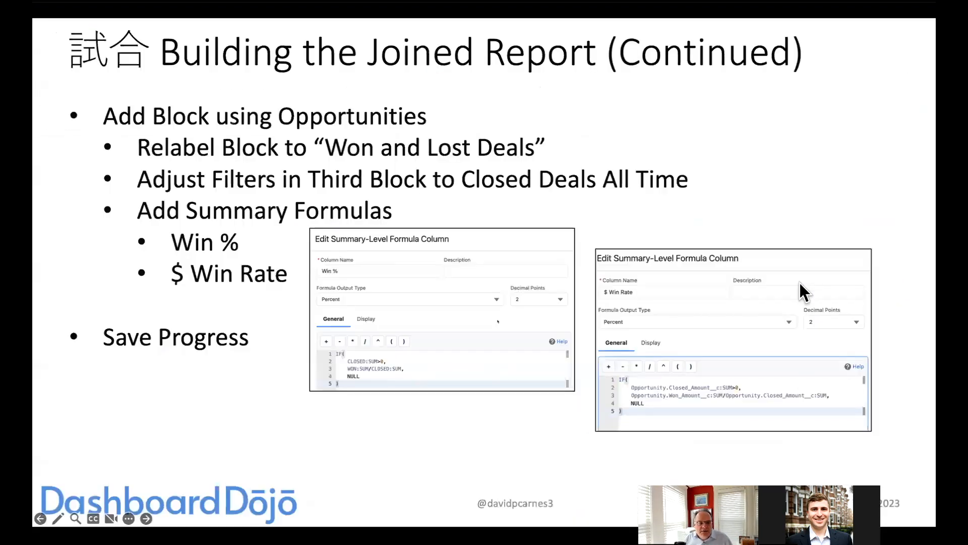
{"action": "key", "text": "Right"}
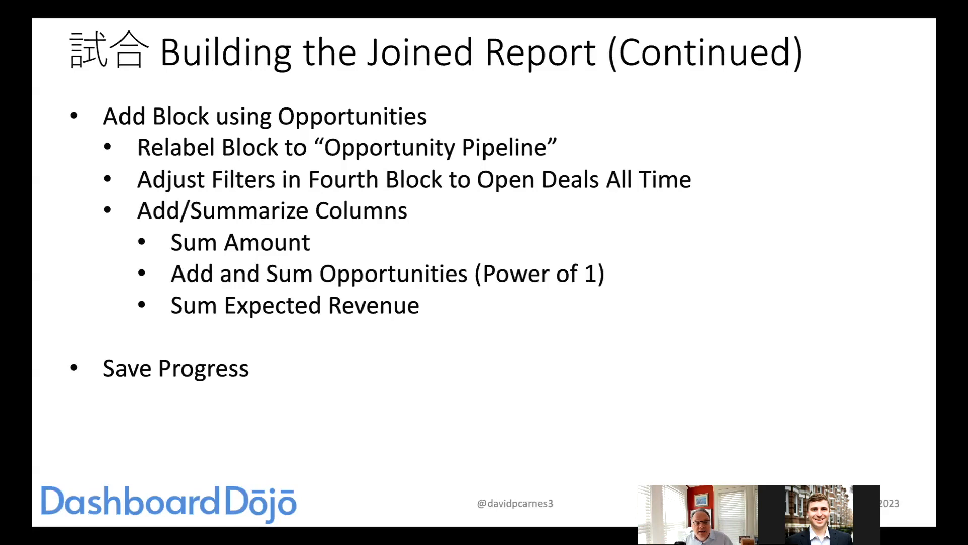
{"action": "key", "text": "super+Tab"}
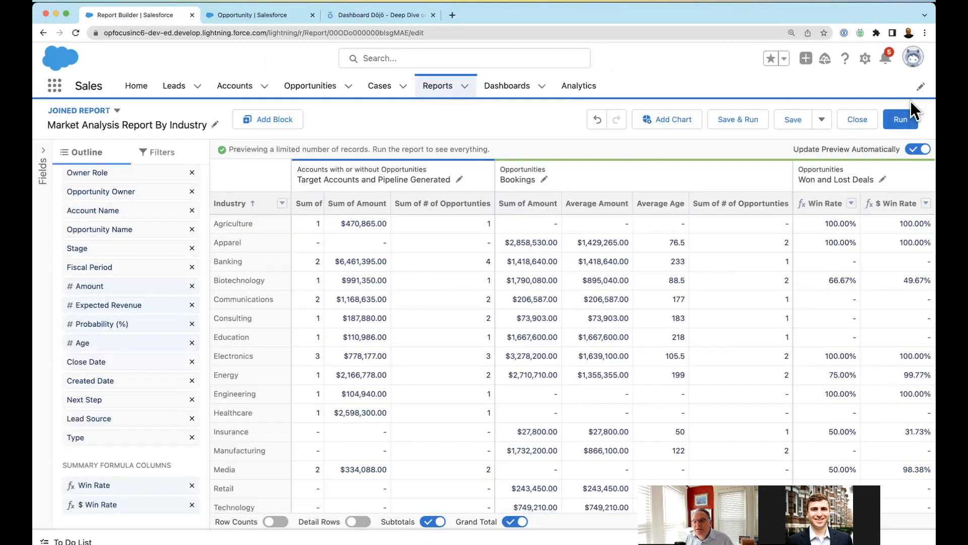
- Add a fourth block to the joined report using the Opportunities report type with its default columns
{"action": "left_click", "coordinate": [275, 119]}
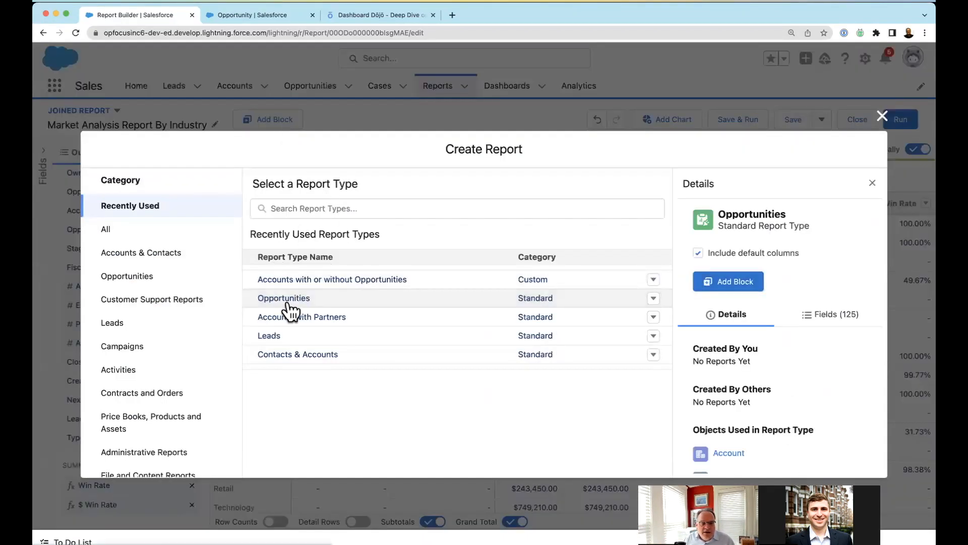
{"action": "left_click", "coordinate": [722, 283]}
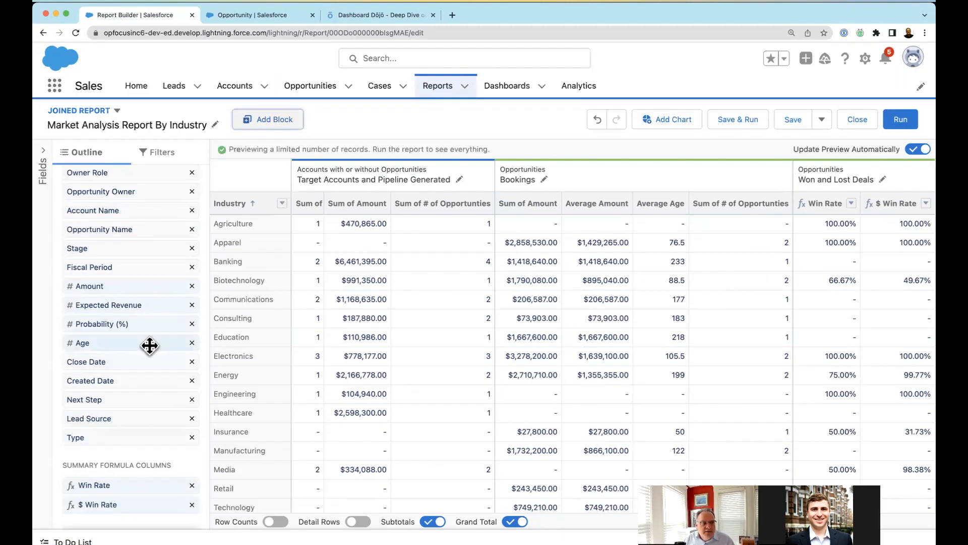
{"action": "scroll", "coordinate": [129, 328], "scroll_direction": "down", "scroll_amount": 7}
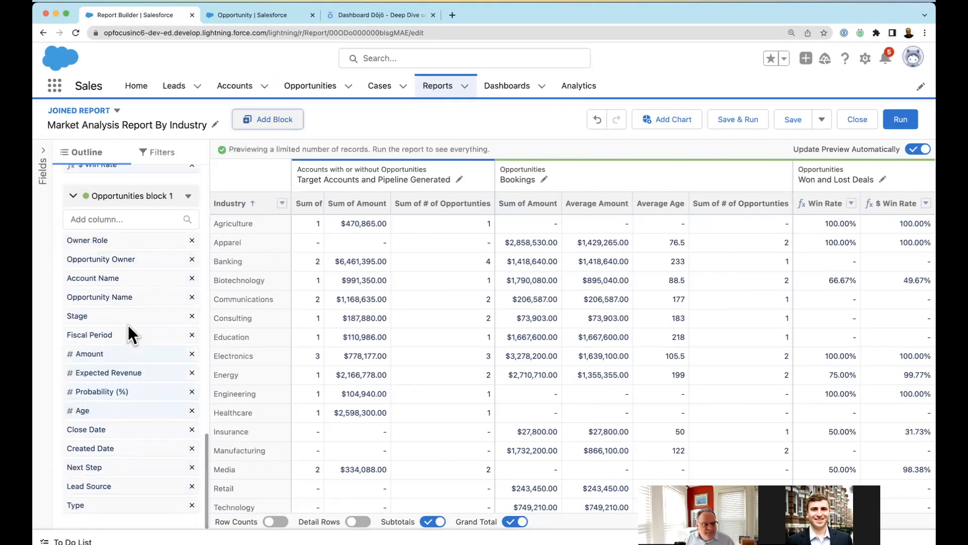
- Summarize the Amount and Expected Revenue columns of the new Opportunities block by Sum
{"action": "left_click", "coordinate": [114, 353]}
{"action": "left_click", "coordinate": [220, 357]}
{"action": "left_click", "coordinate": [381, 431]}
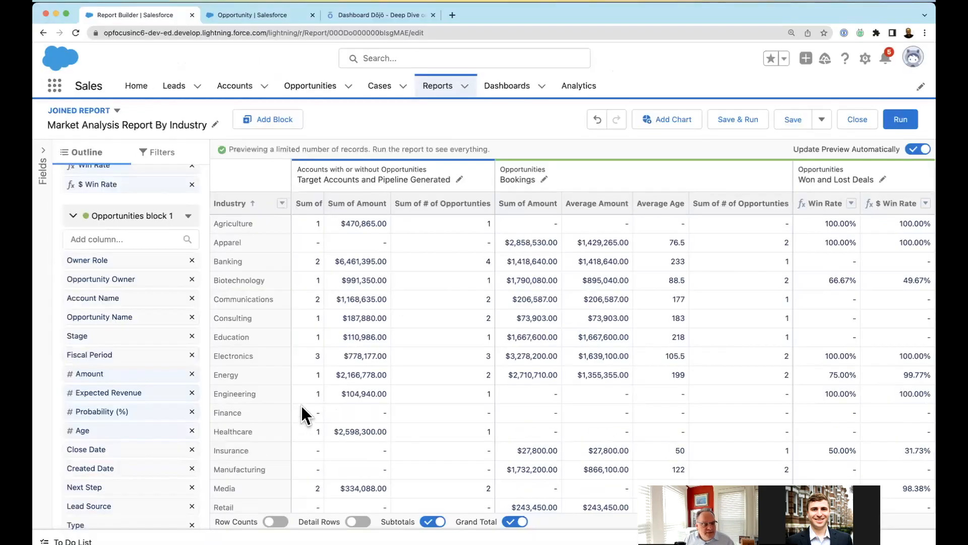
{"action": "left_click", "coordinate": [148, 397]}
{"action": "left_click", "coordinate": [220, 381]}
{"action": "left_click", "coordinate": [388, 457]}
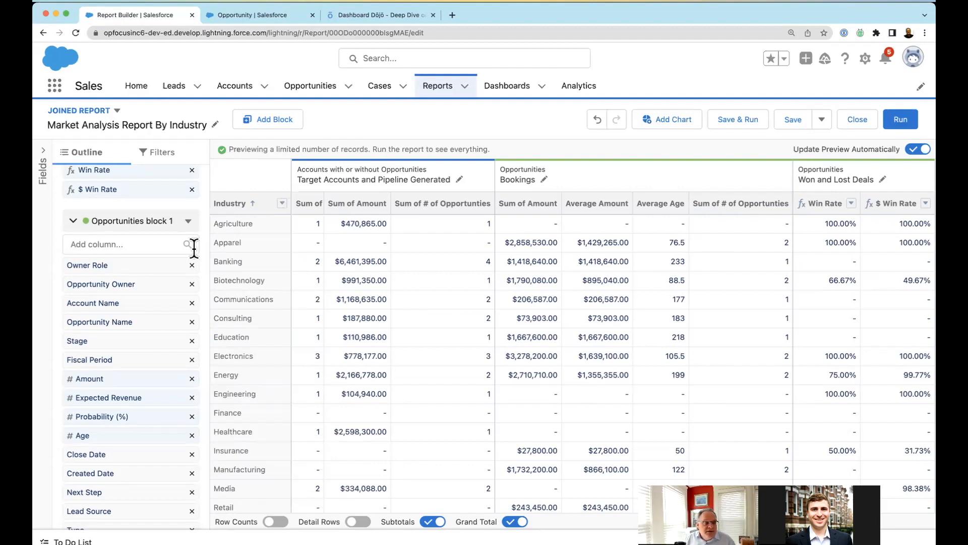
- Add the # of Opportunties column to the new Opportunities block, summarized by Sum, and run the report
{"action": "left_click", "coordinate": [134, 244]}
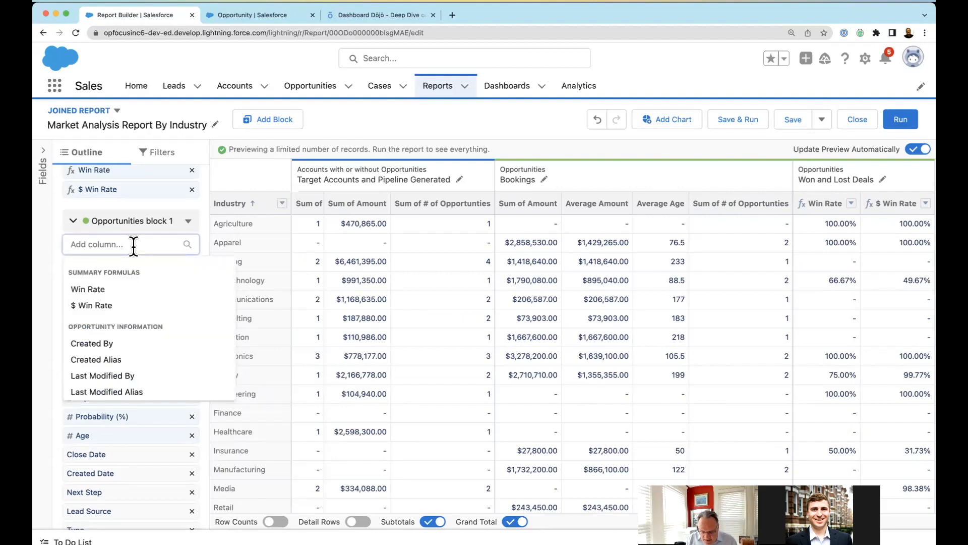
{"action": "type", "text": "#"}
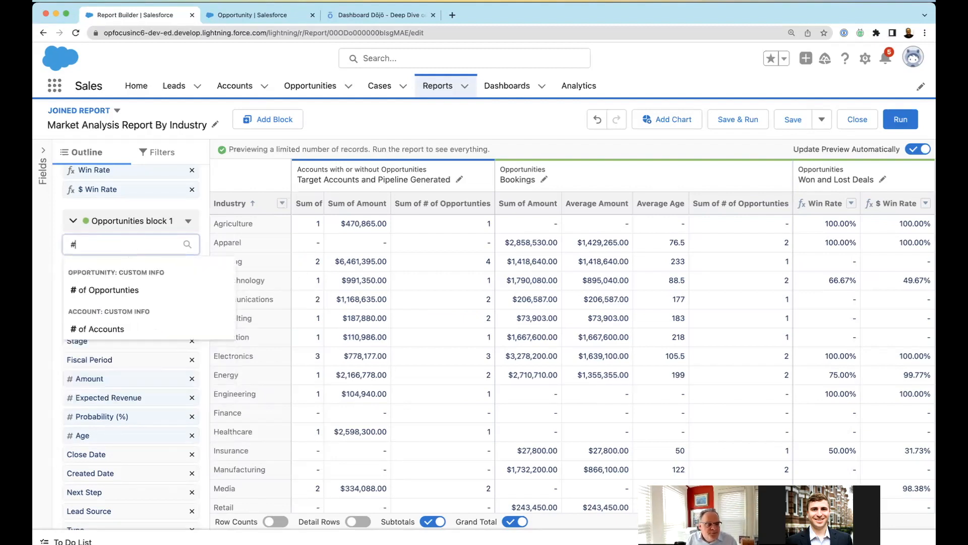
{"action": "left_click", "coordinate": [107, 291]}
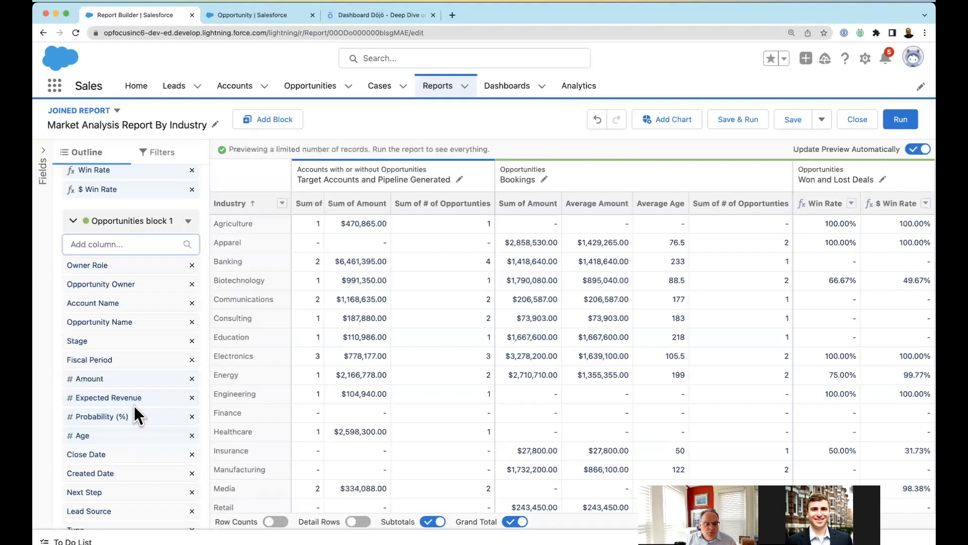
{"action": "scroll", "coordinate": [134, 405], "scroll_direction": "down", "scroll_amount": 2}
{"action": "left_click", "coordinate": [134, 510]}
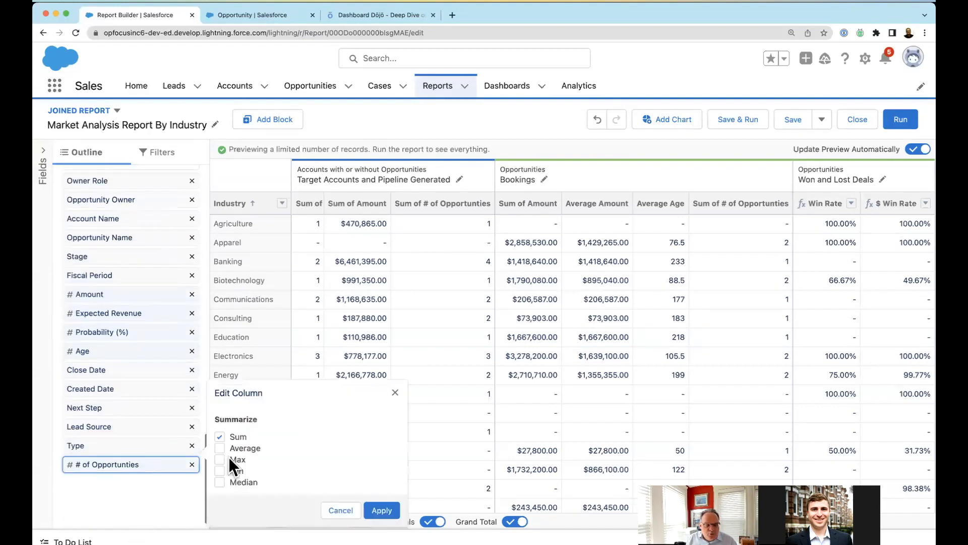
{"action": "left_click", "coordinate": [390, 509]}
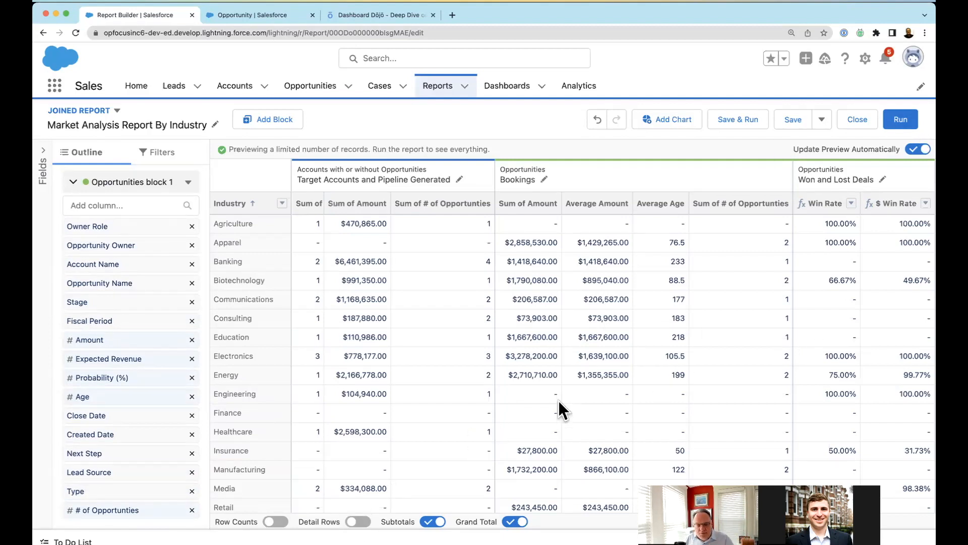
{"action": "left_click", "coordinate": [905, 120]}
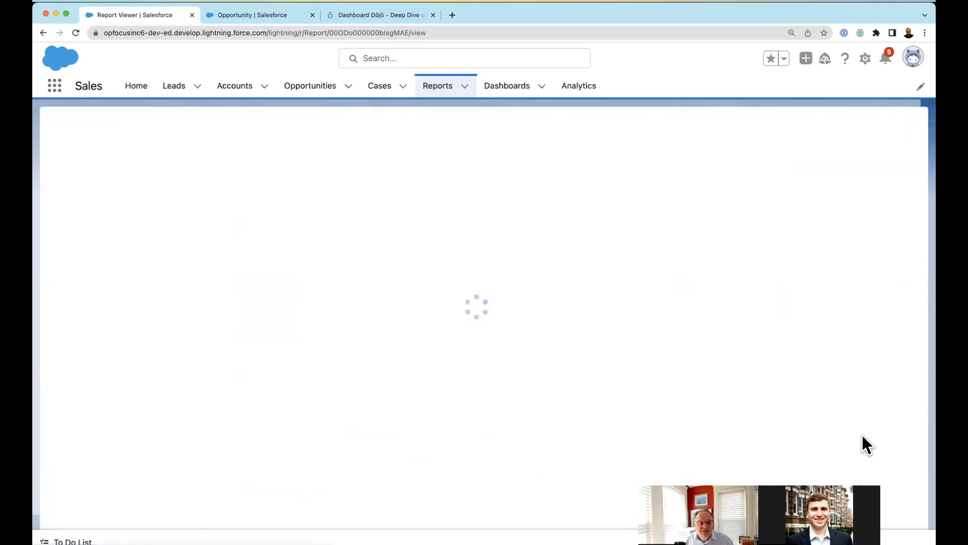